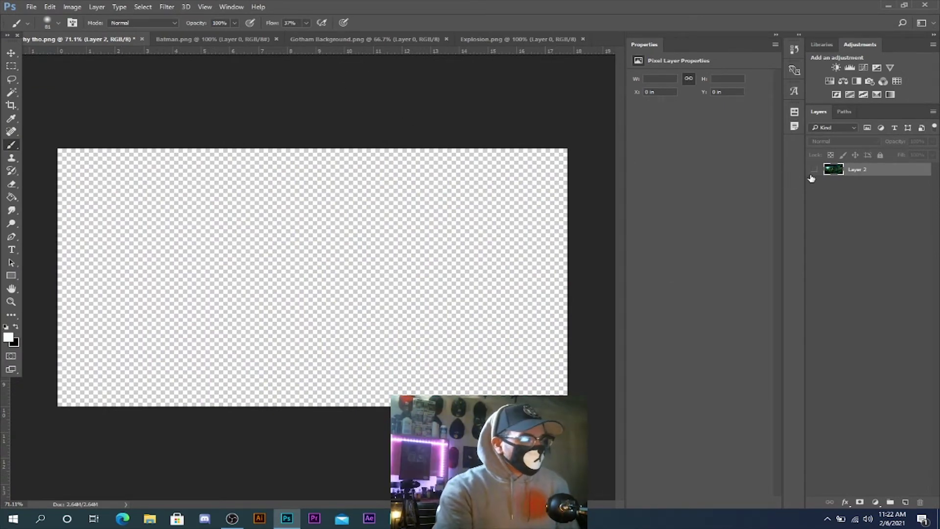
Show the Arkham Asylum background layer and paste a copy of the entire Batman.png image above it
click(815, 170)
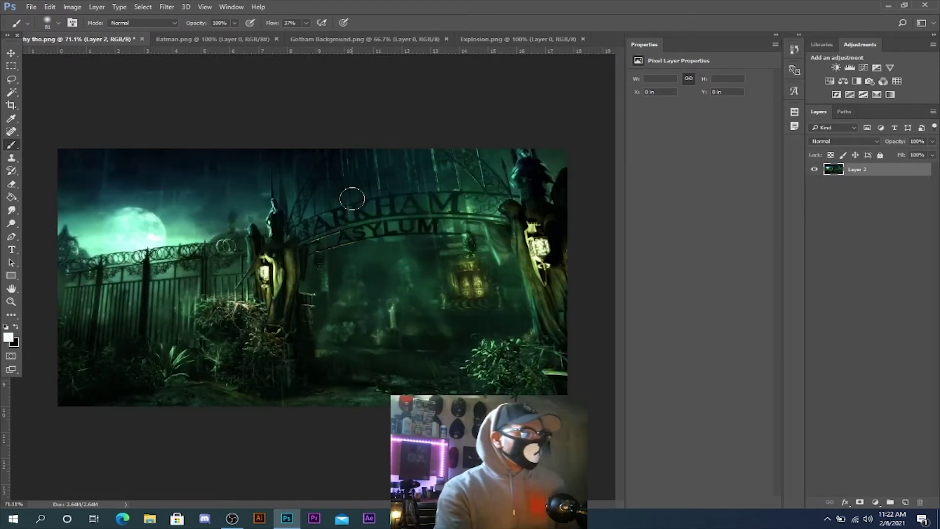
click(197, 39)
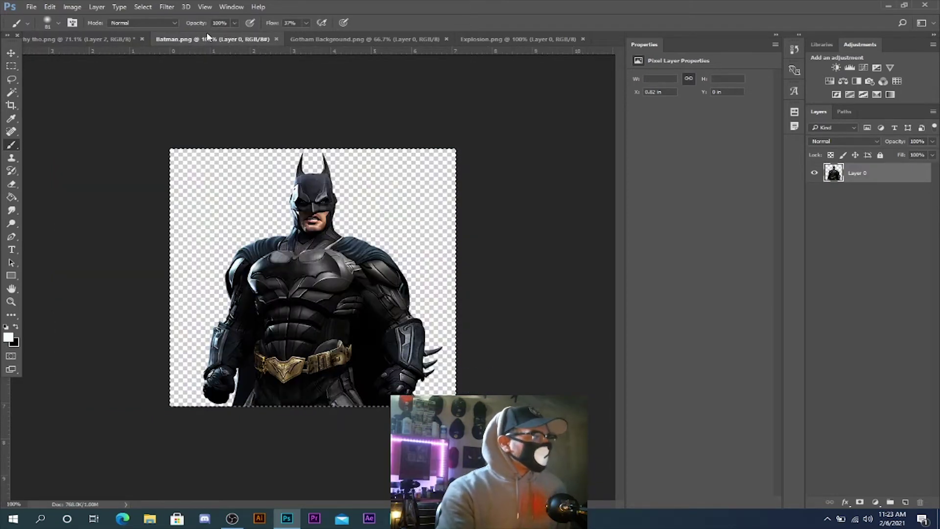
click(147, 9)
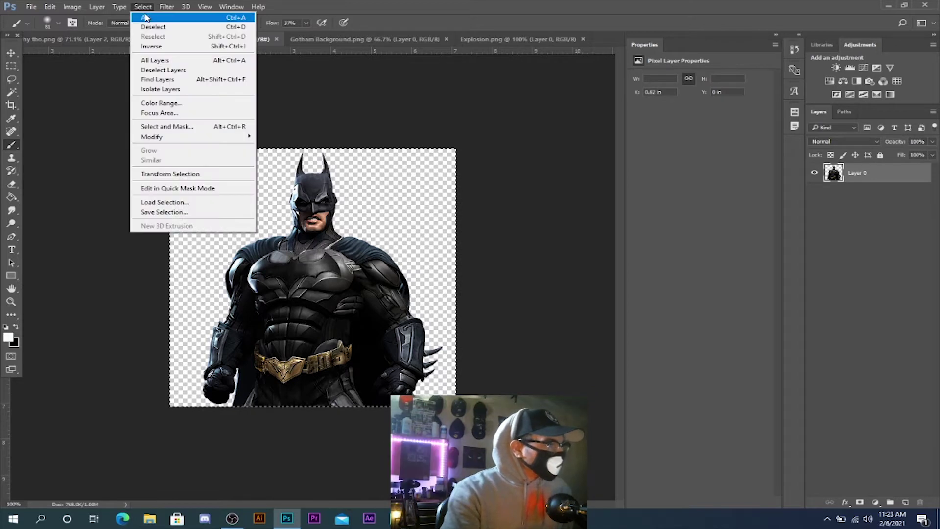
click(146, 18)
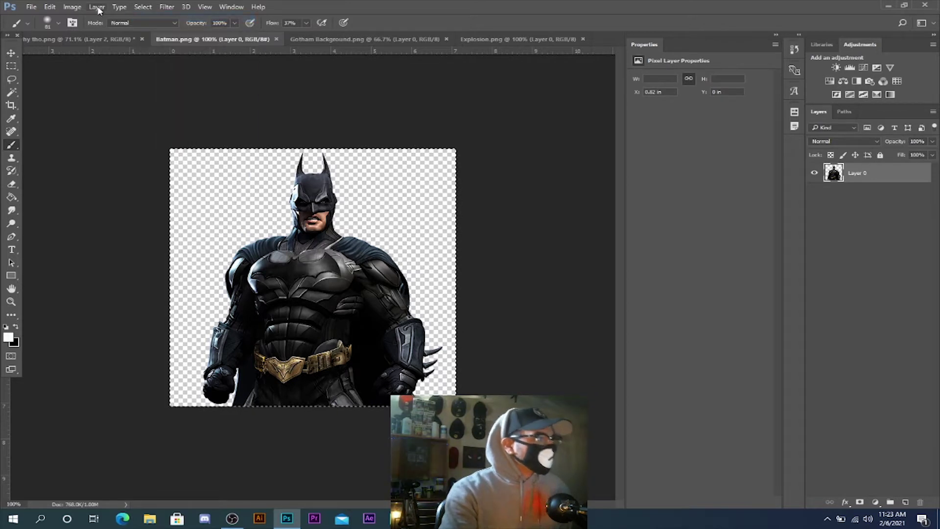
click(50, 7)
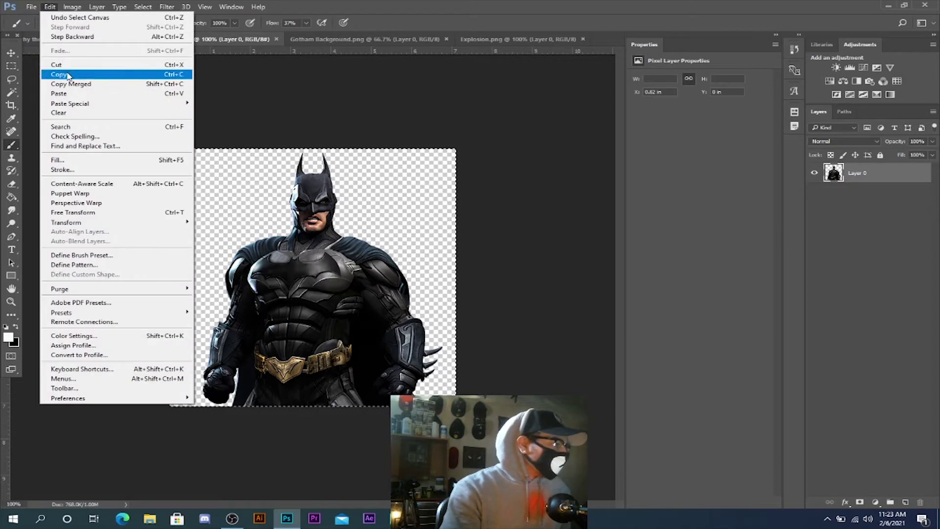
click(73, 76)
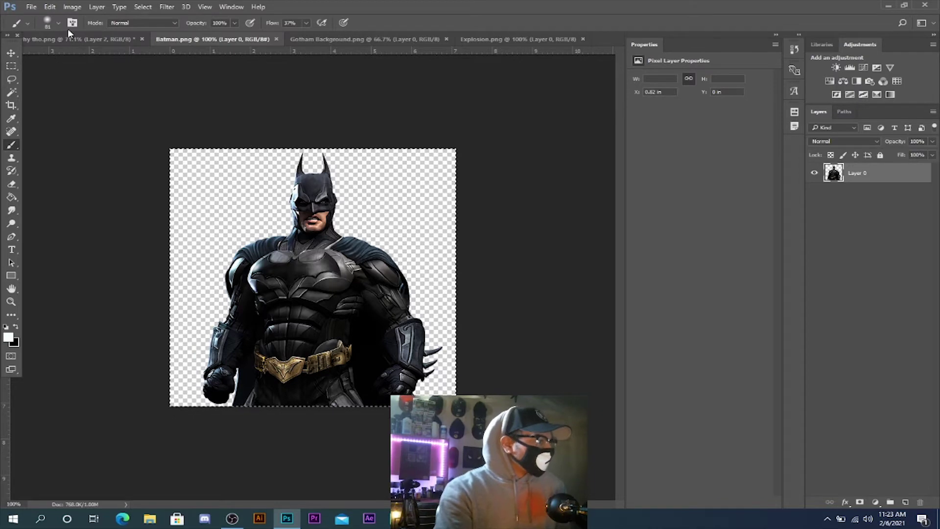
click(79, 40)
click(51, 7)
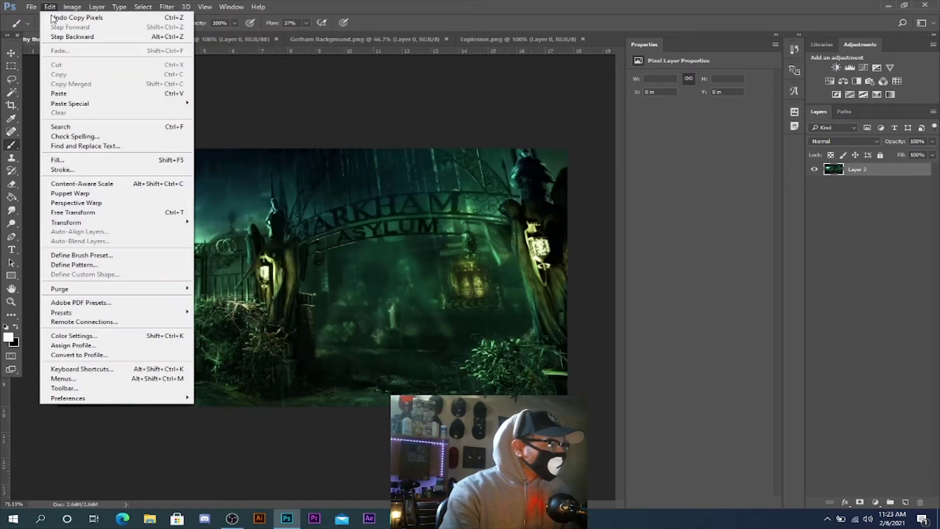
click(59, 94)
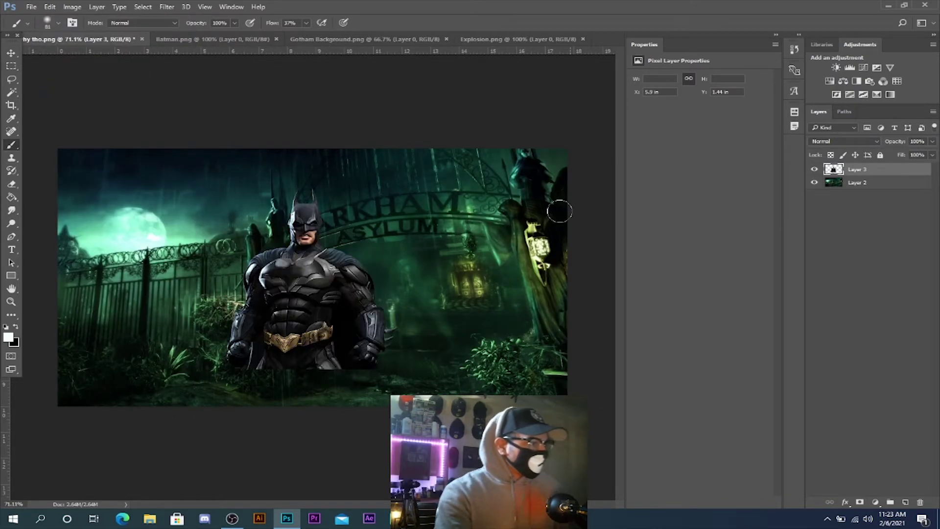
Enlarge the pasted Batman to nearly the full canvas height, placed slightly left of centre at about X 4.6 in, Y 0.15 in
key(ctrl+t)
drag(398, 187, 468, 123)
drag(420, 175, 390, 212)
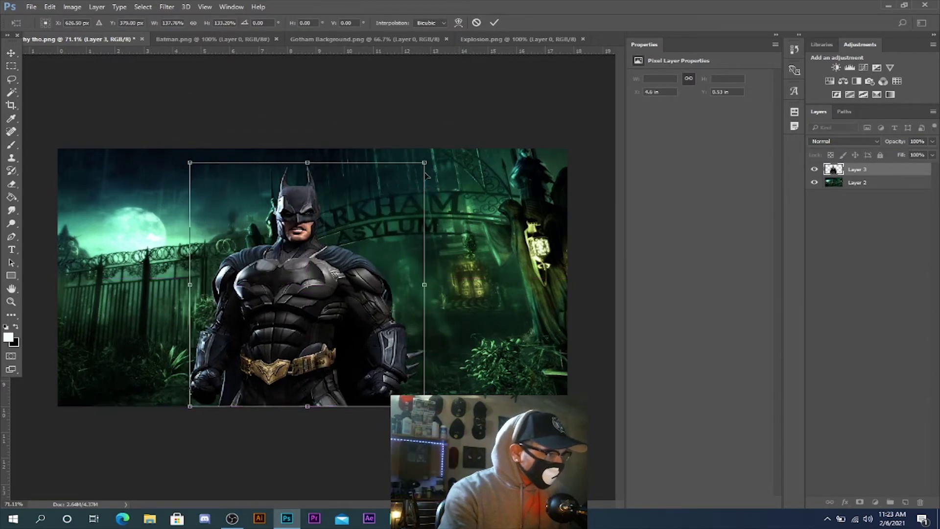
drag(426, 162, 434, 152)
key(Return)
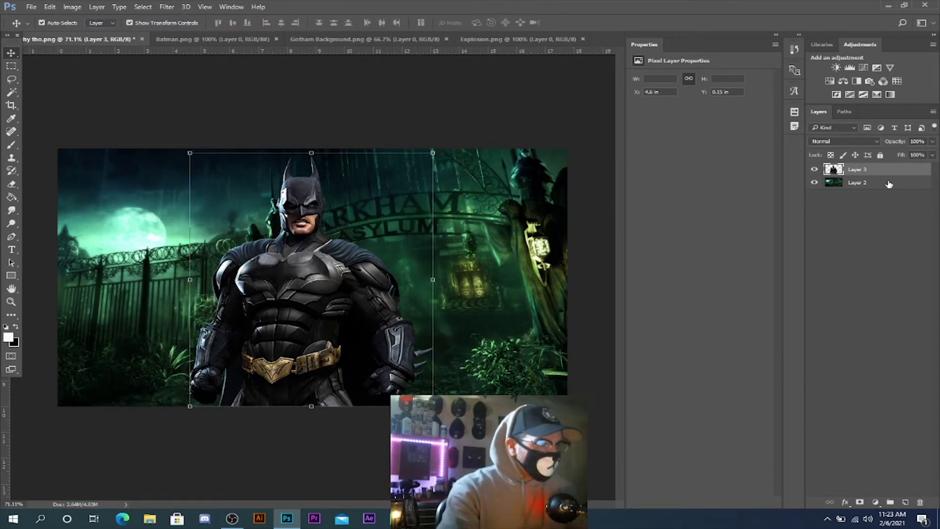
Duplicate the Batman layer beneath the original and hide the duplicate
drag(862, 170, 864, 183)
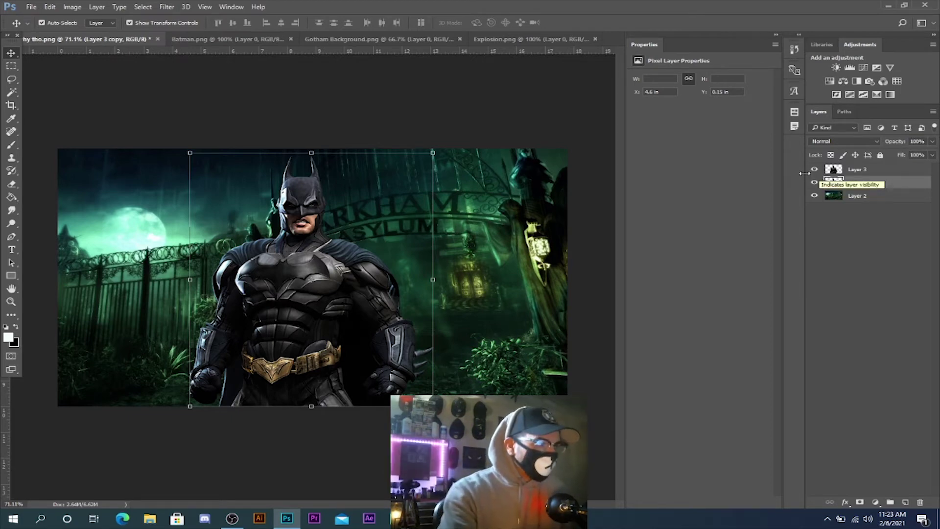
click(816, 183)
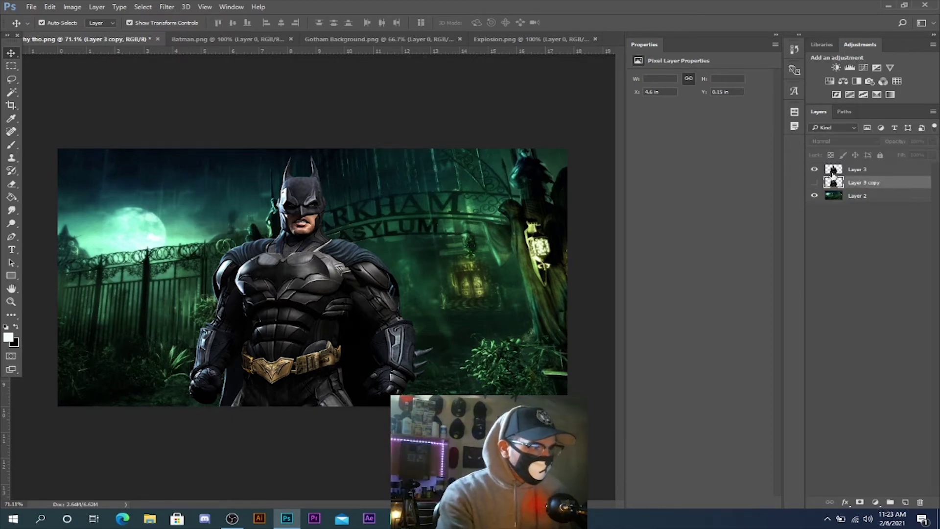
Rename the upper Batman layer "Batman Main" and its hidden duplicate "Batman Copy"
double_click(857, 169)
text(B)
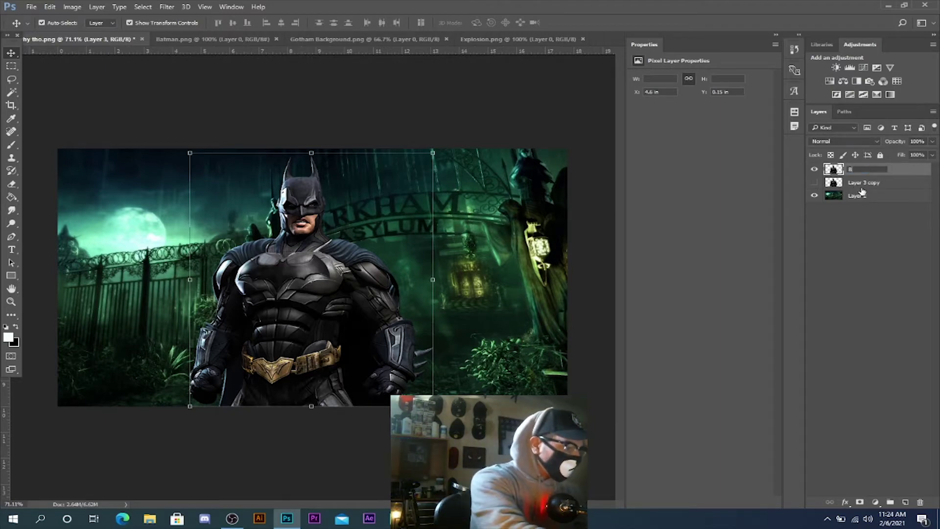
text(atman Main)
click(869, 244)
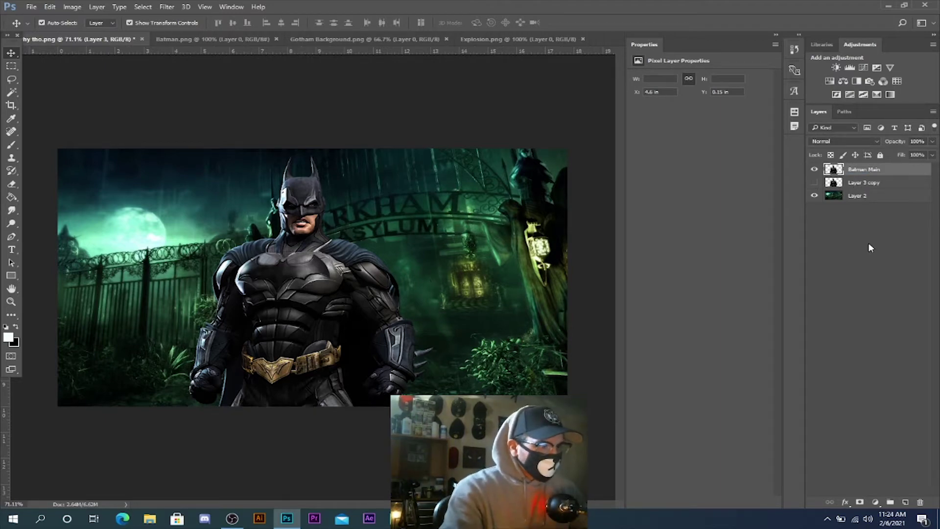
double_click(867, 183)
text(Ba)
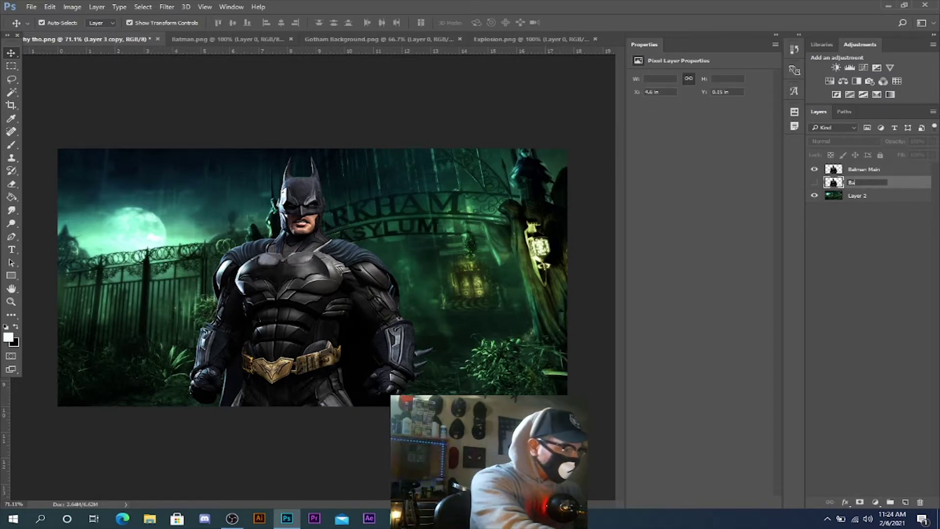
text(tman Copy)
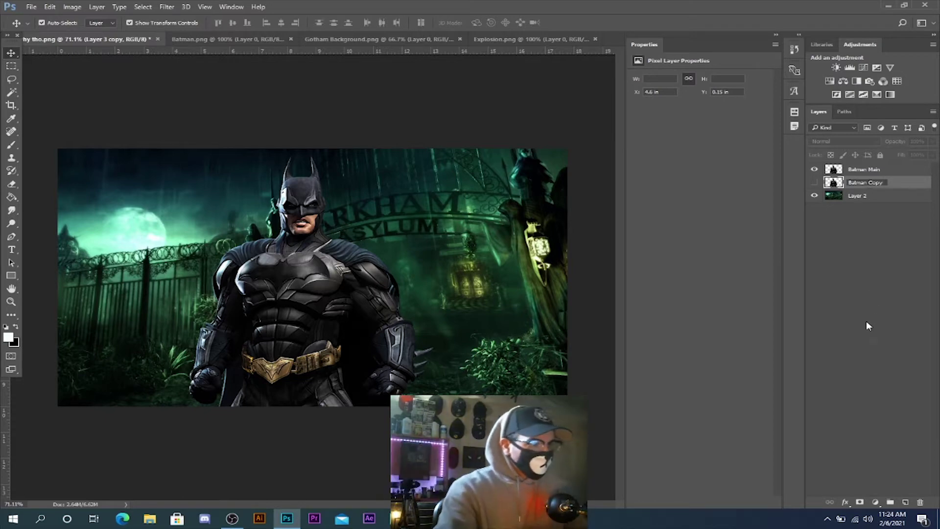
click(880, 317)
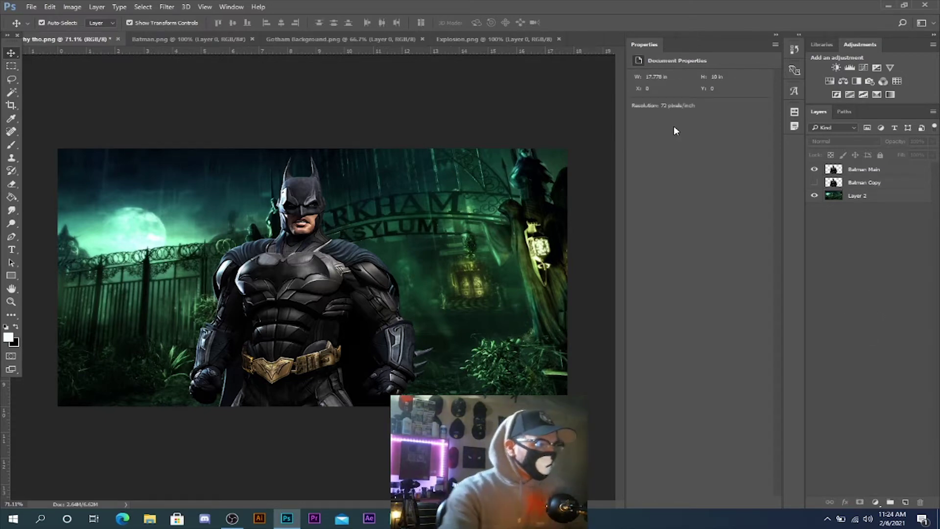
In a Camera Raw filter on Batman Main, set Contrast +18, Highlights -13, Shadows +13, Whites +10, Blacks -14 and Clarity +16
click(862, 170)
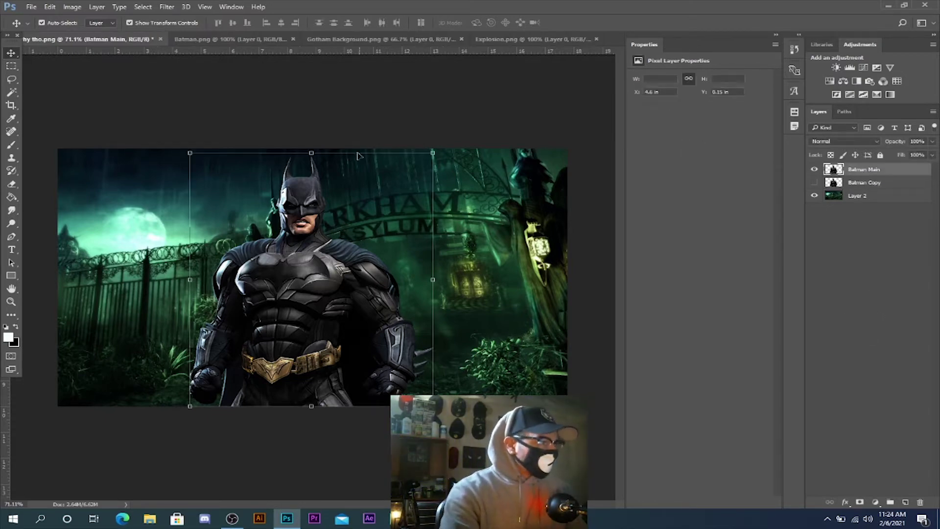
click(167, 7)
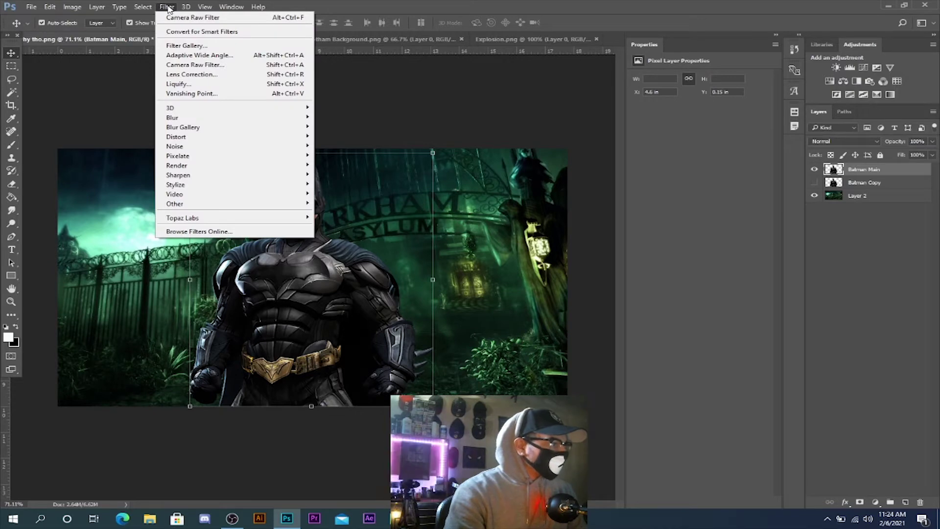
click(201, 65)
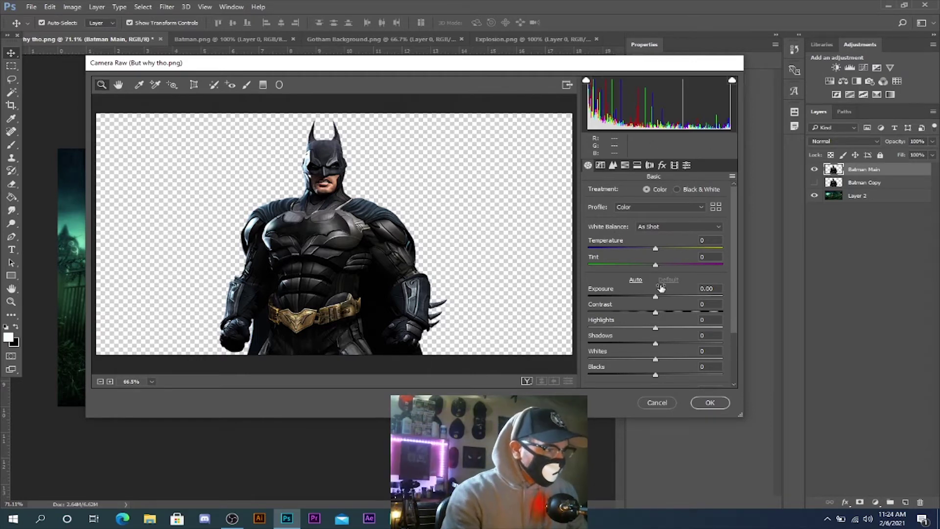
drag(656, 313, 648, 376)
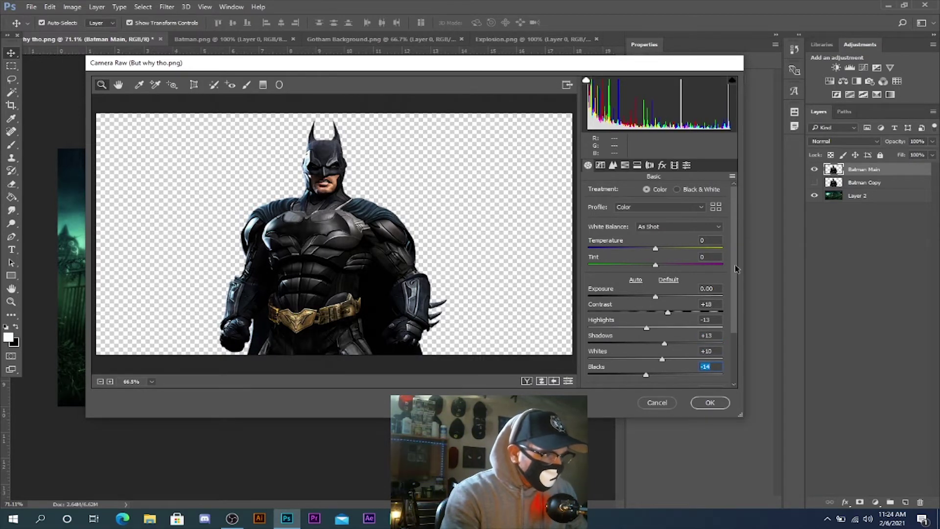
drag(734, 267, 733, 295)
drag(656, 362, 667, 362)
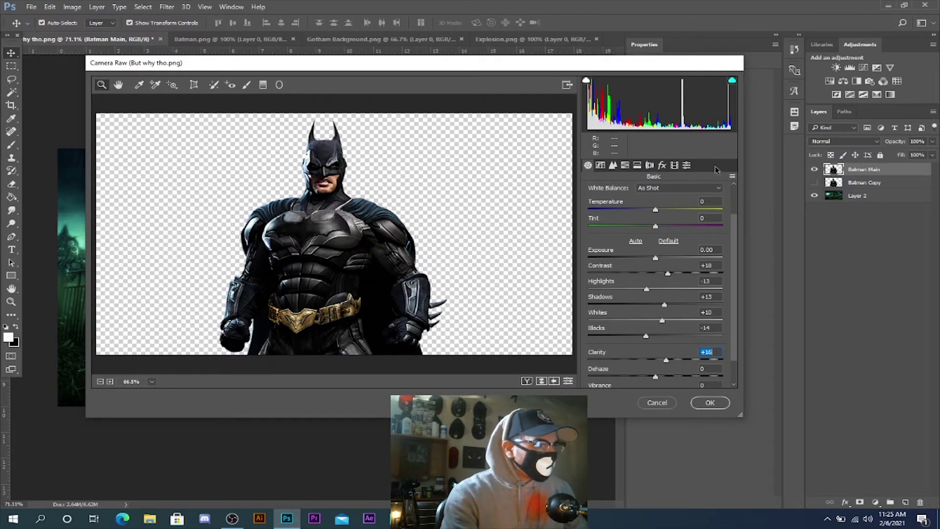
Set the HSL hues to Reds +74, Oranges -38, Yellows -35, Greens +68, Aquas +78, Blues -73 and Purples -72
click(625, 166)
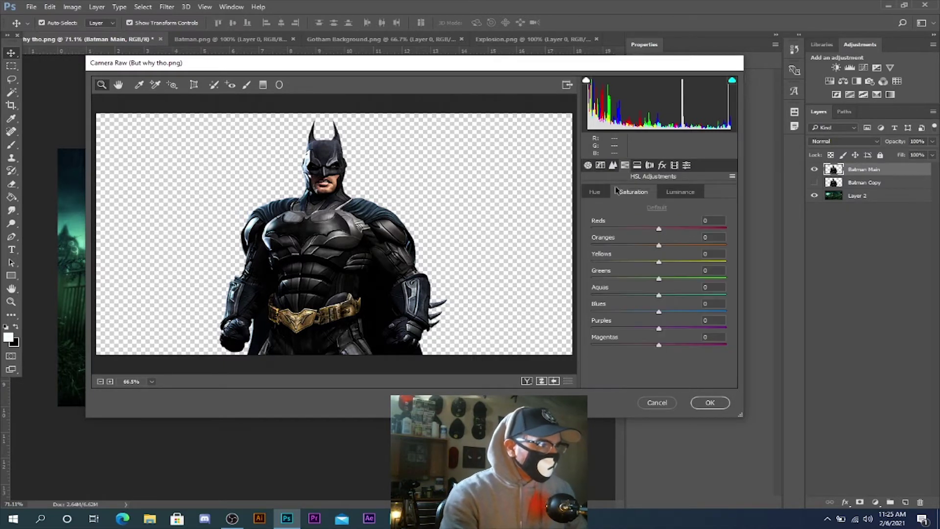
click(595, 193)
drag(659, 229, 709, 229)
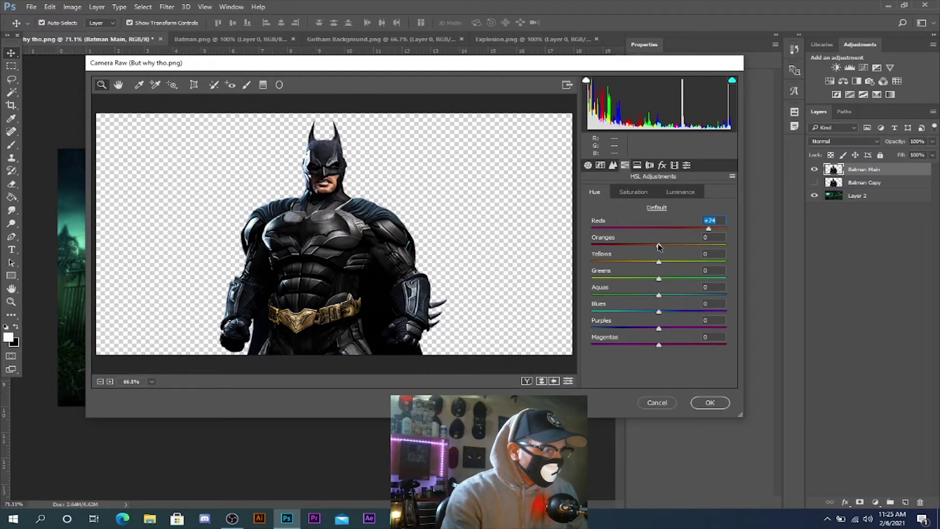
drag(660, 245, 636, 261)
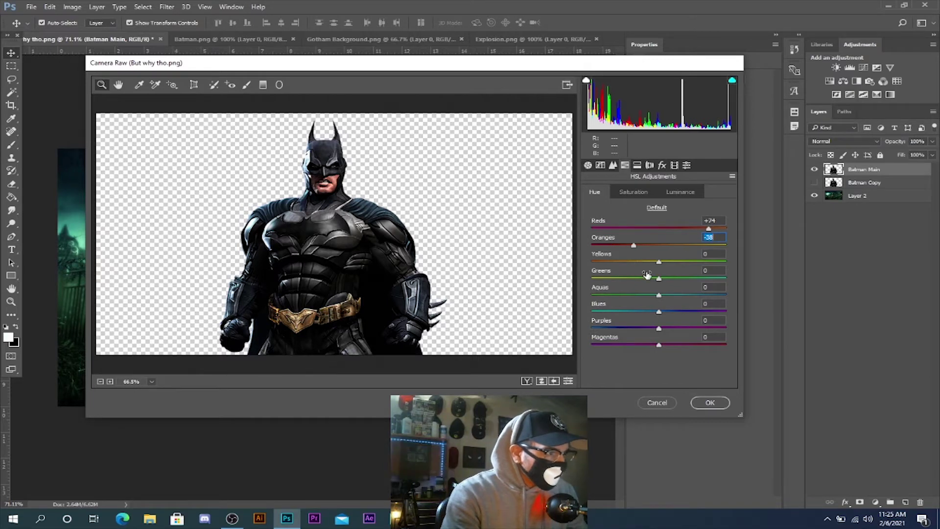
drag(659, 263, 636, 263)
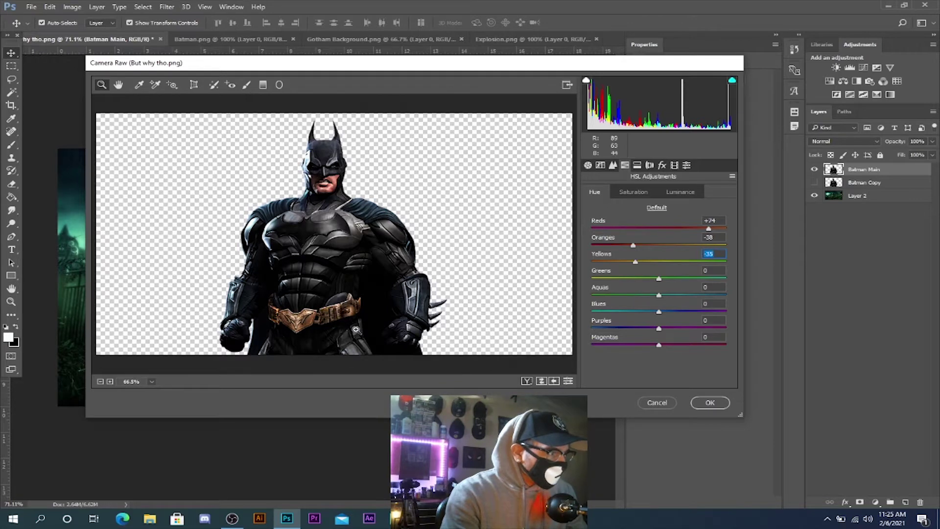
drag(659, 278, 712, 300)
drag(658, 312, 610, 312)
drag(660, 329, 612, 333)
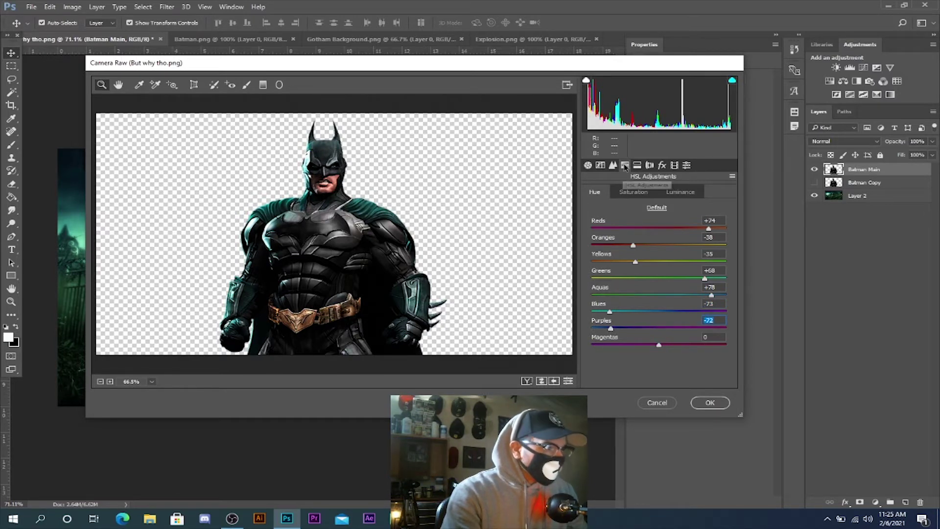
Set the HSL saturation to Oranges +19, Yellows +16, Aquas +51 and Blues +28, and apply the Camera Raw filter
click(632, 192)
drag(660, 246, 672, 263)
drag(659, 296, 680, 314)
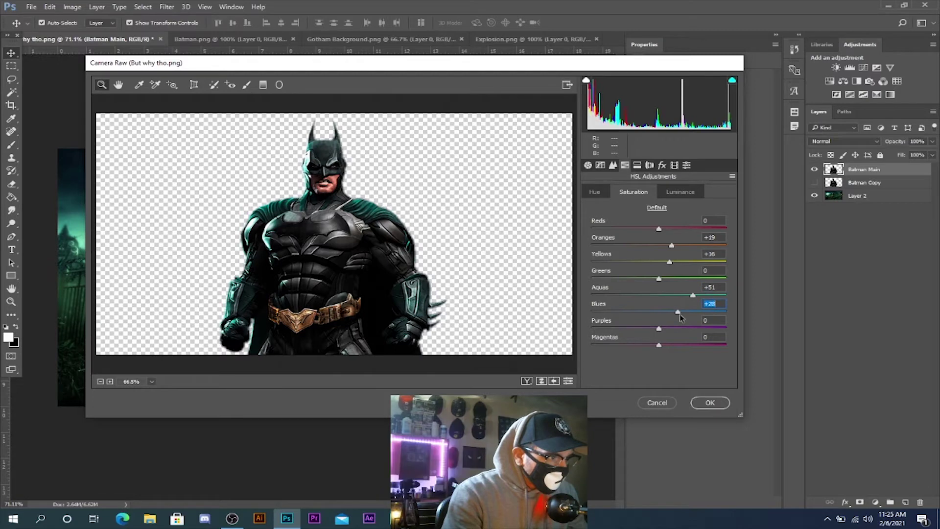
click(707, 405)
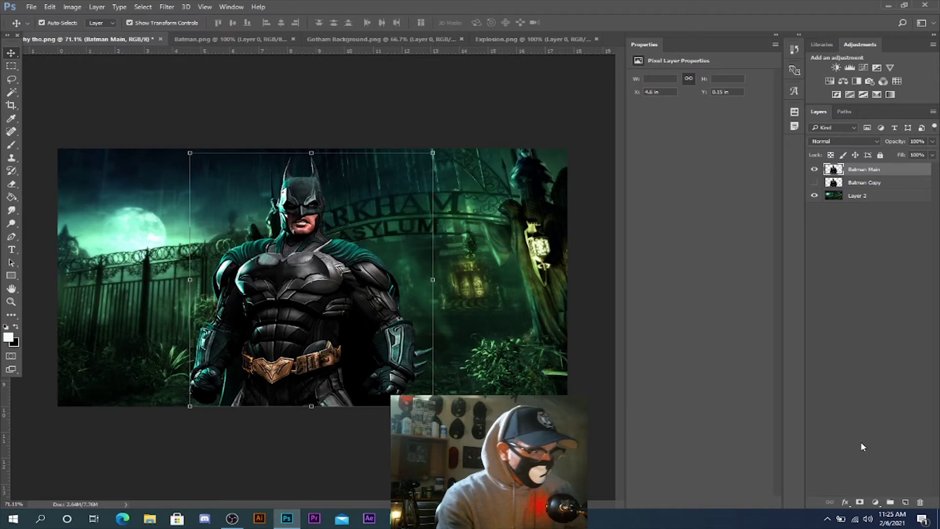
Add a Curves adjustment layer above Batman Main and clip it to that layer
click(876, 502)
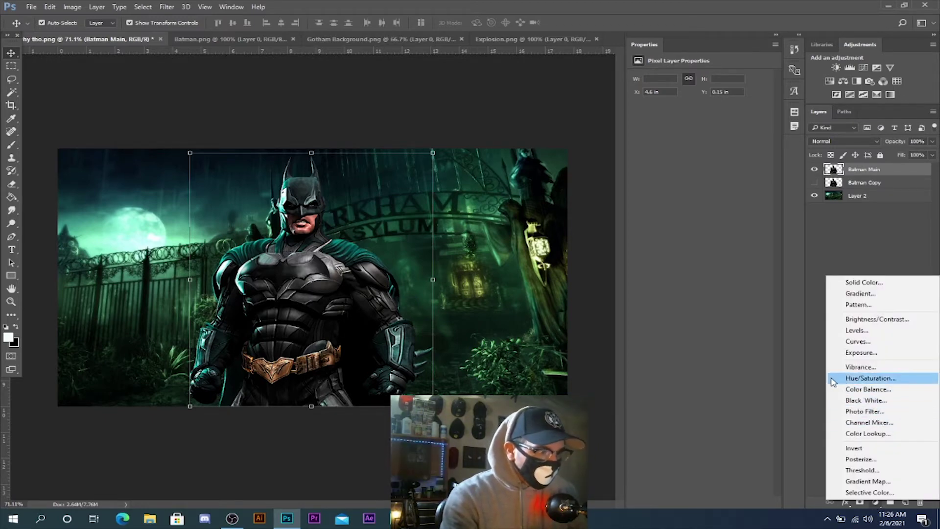
click(857, 342)
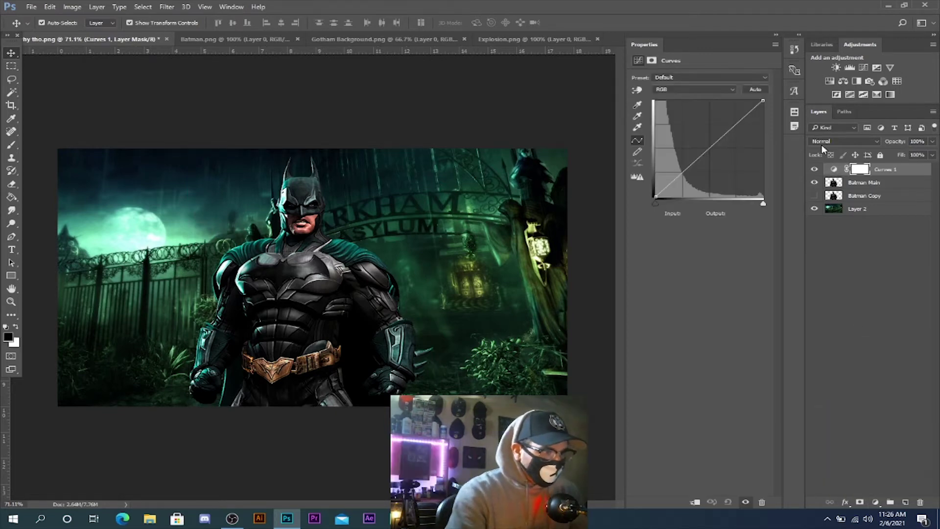
alt+click(896, 174)
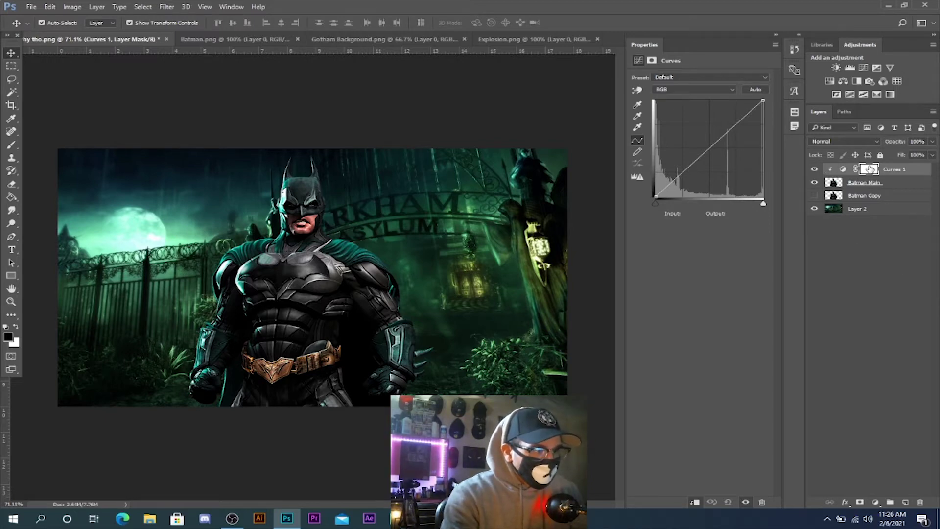
Brighten Batman with an RGB curve point in the highlights of the Curves adjustment, at input 210 and output 223
click(844, 169)
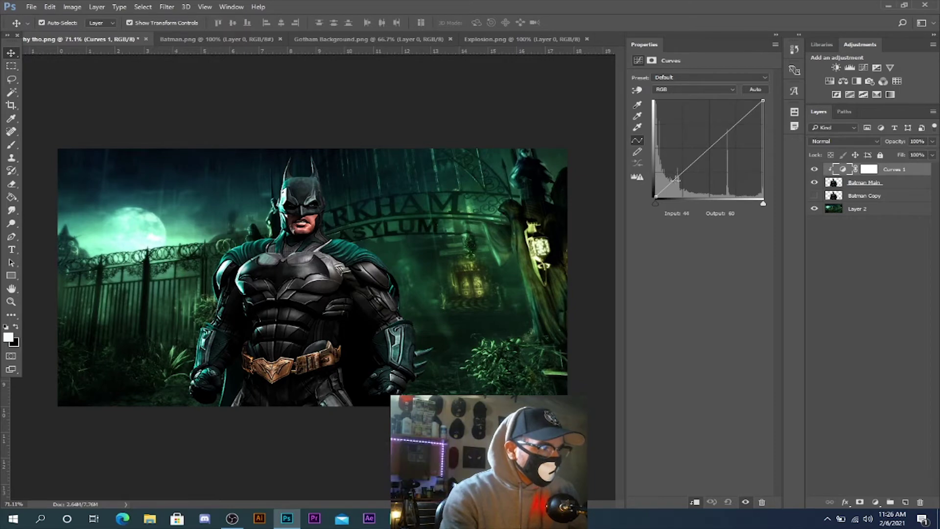
drag(674, 180, 670, 175)
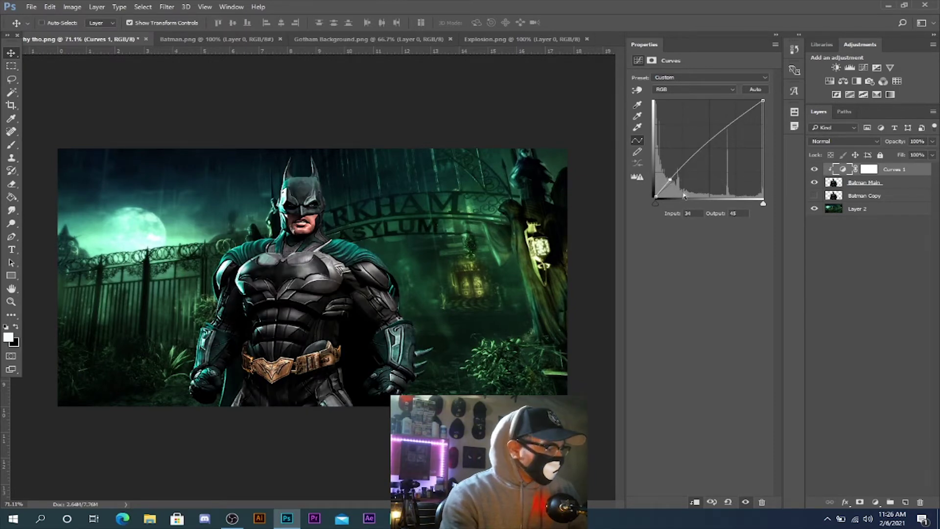
key(ctrl+z)
mouse_move(746, 114)
mouse_down()
mouse_move(744, 103)
mouse_move(744, 112)
mouse_up()
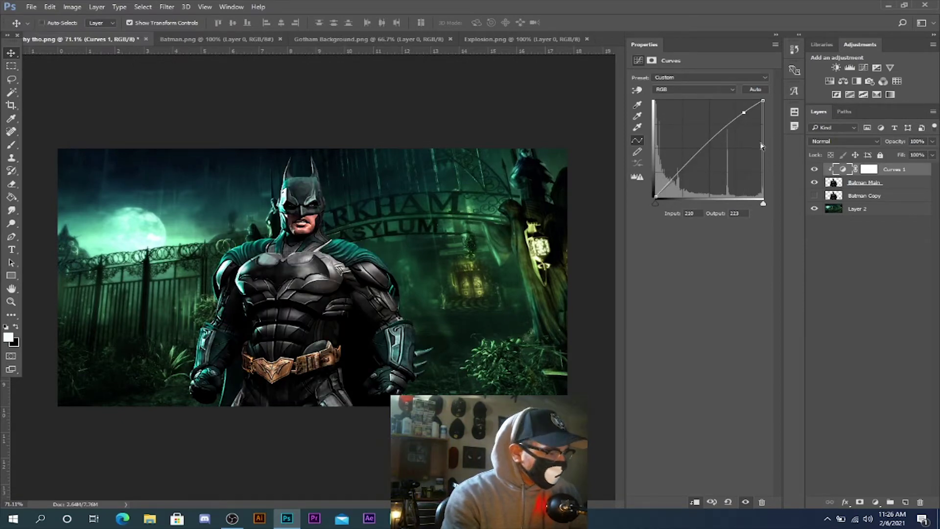
Undo the highlight curve point and set the Curves black point from a dark area of the background beside the lit lantern
key(ctrl+z)
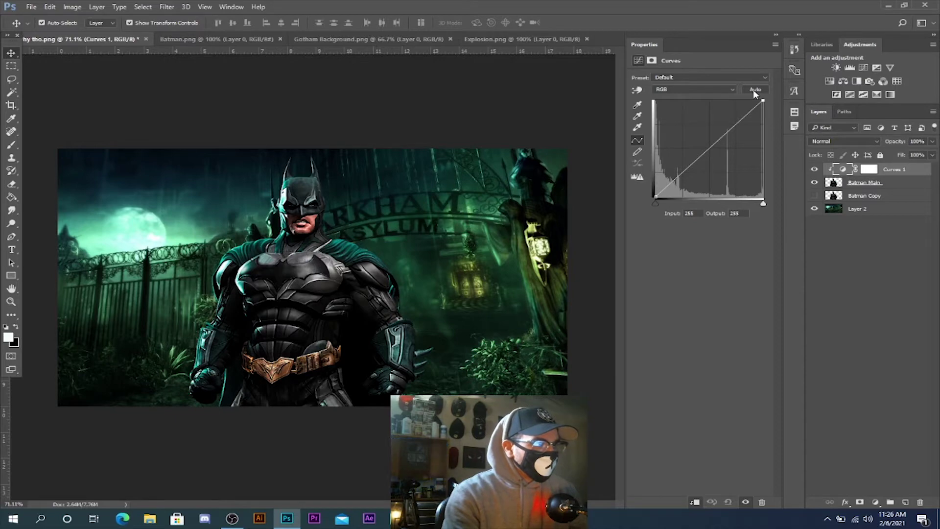
click(638, 106)
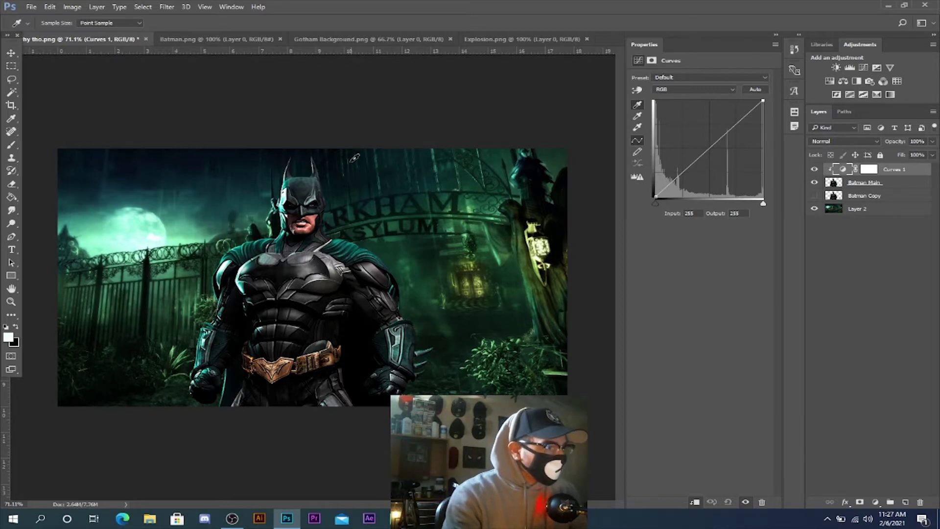
click(556, 240)
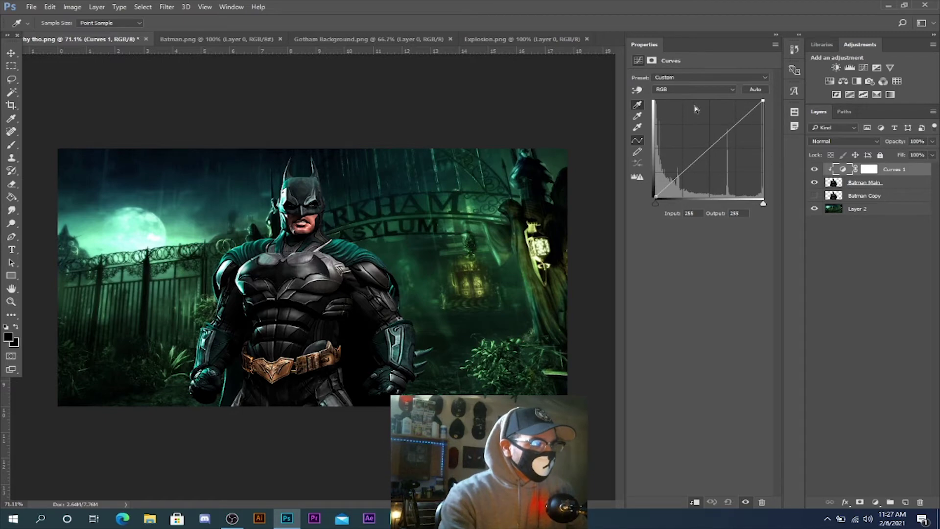
Sample a neutral midtone as the Curves gray point and compare Batman with the adjustment off and on
click(637, 115)
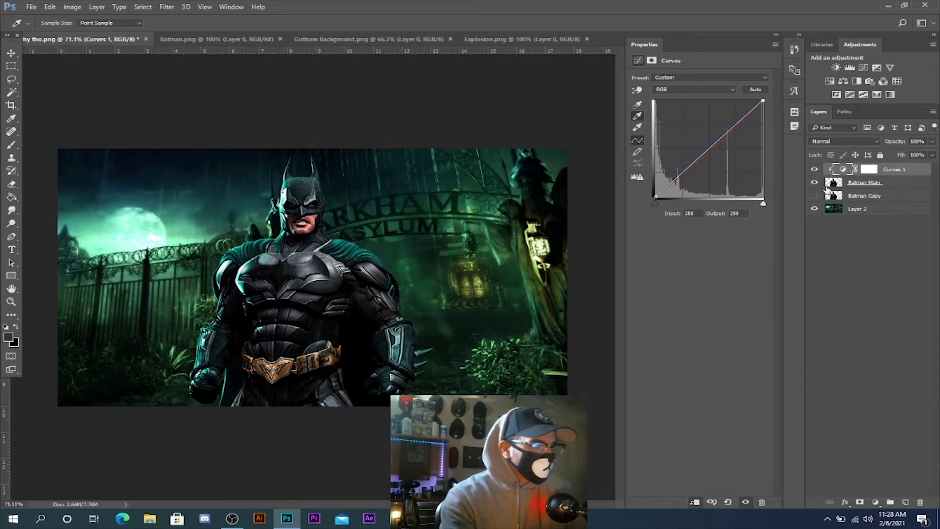
click(815, 169)
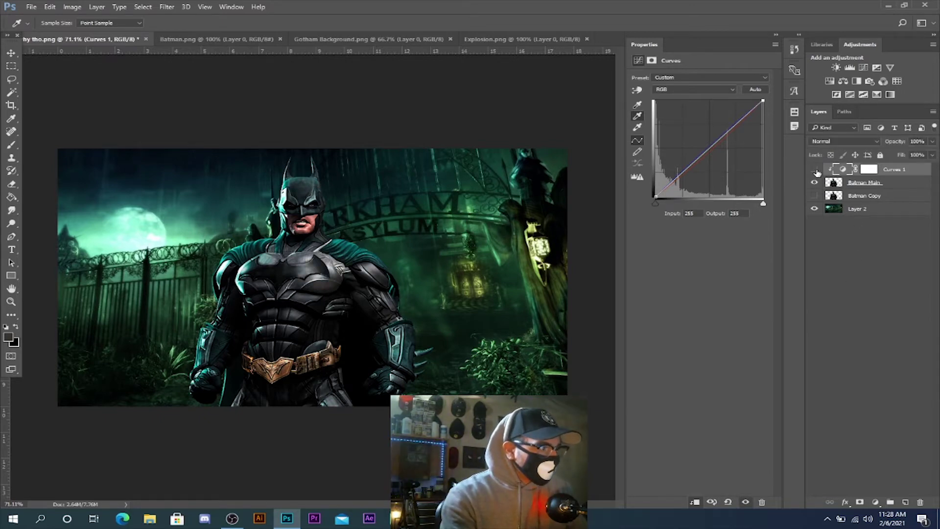
click(815, 169)
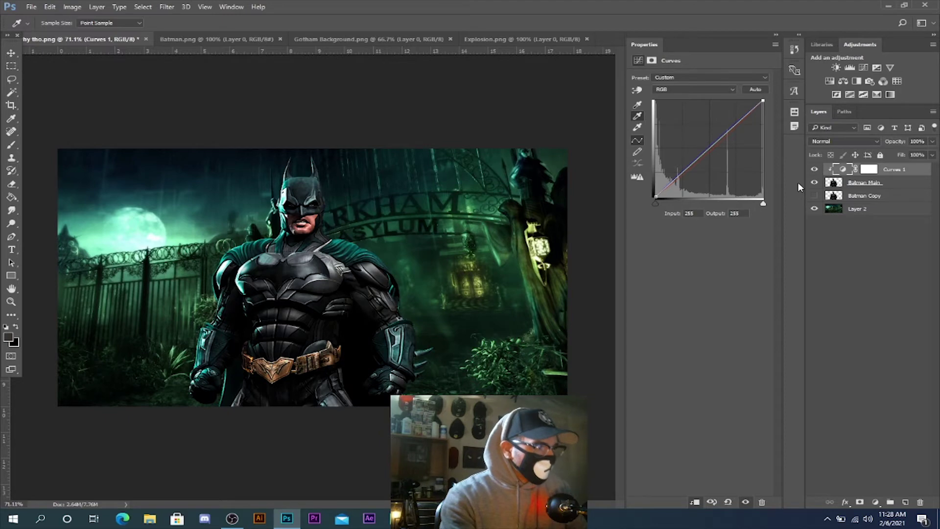
Sample the Curves white point from the lit lantern, and resample it from the bright highlight on Batman's shoulder armour
click(638, 128)
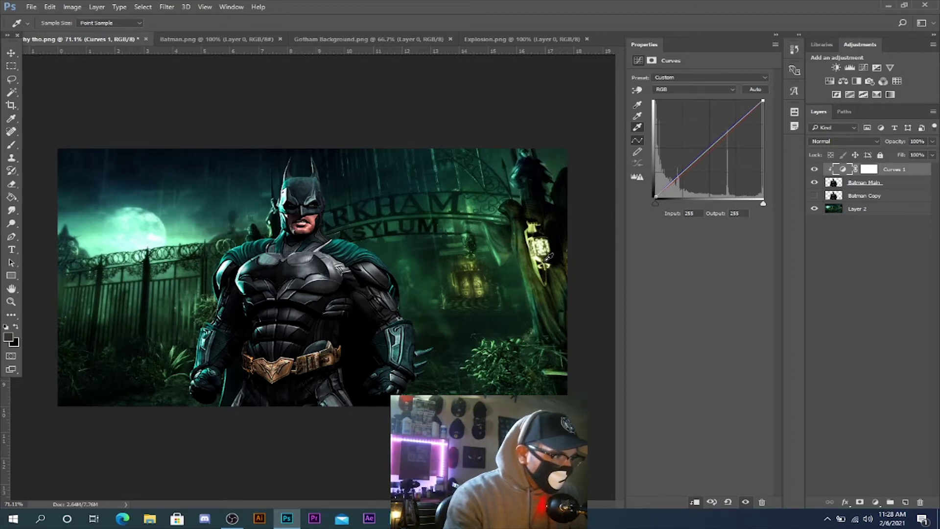
click(542, 239)
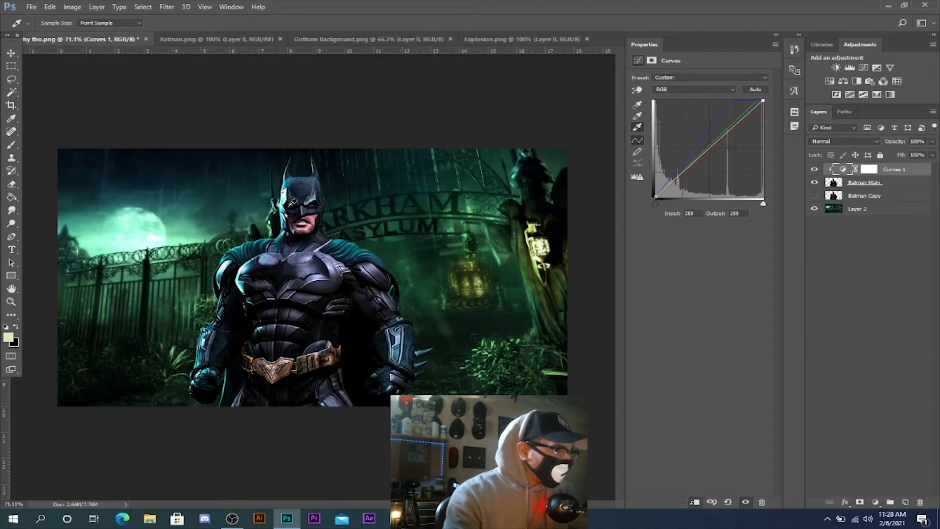
scroll(292, 202, up, 3)
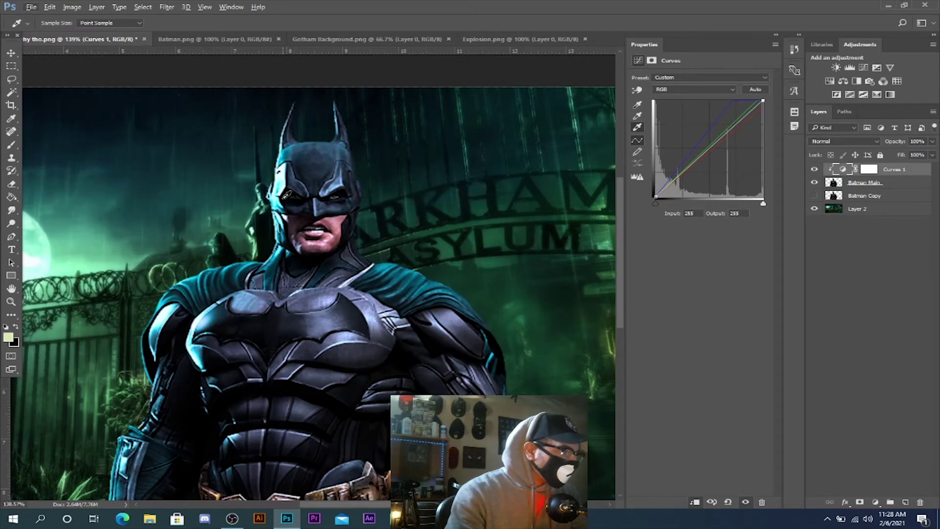
scroll(174, 314, up, 5)
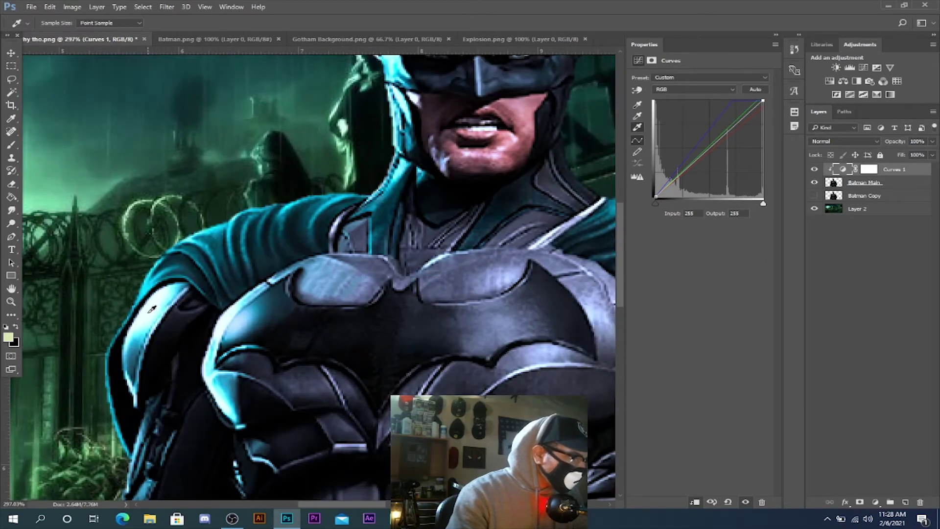
click(151, 311)
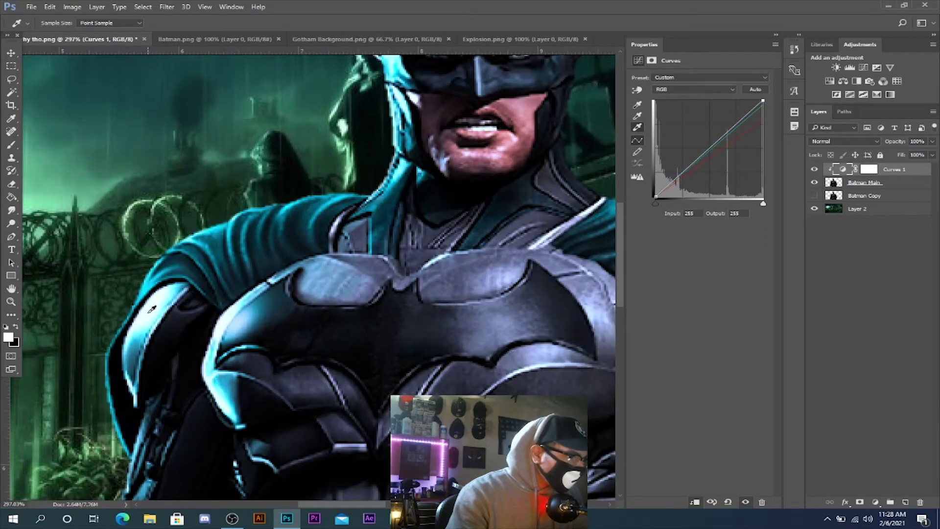
Compare the whole composite with the Curves 1 adjustment off and on
scroll(425, 324, down, 10)
scroll(425, 324, down, 2)
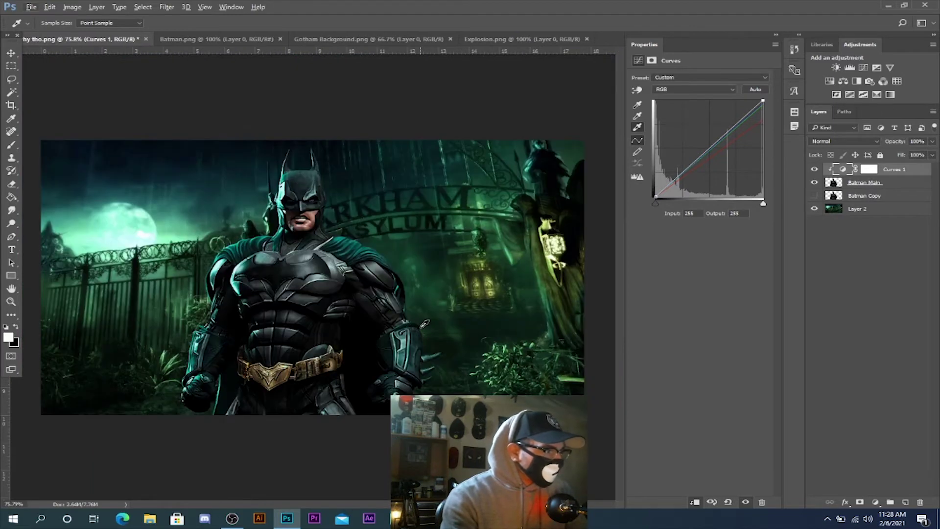
click(814, 169)
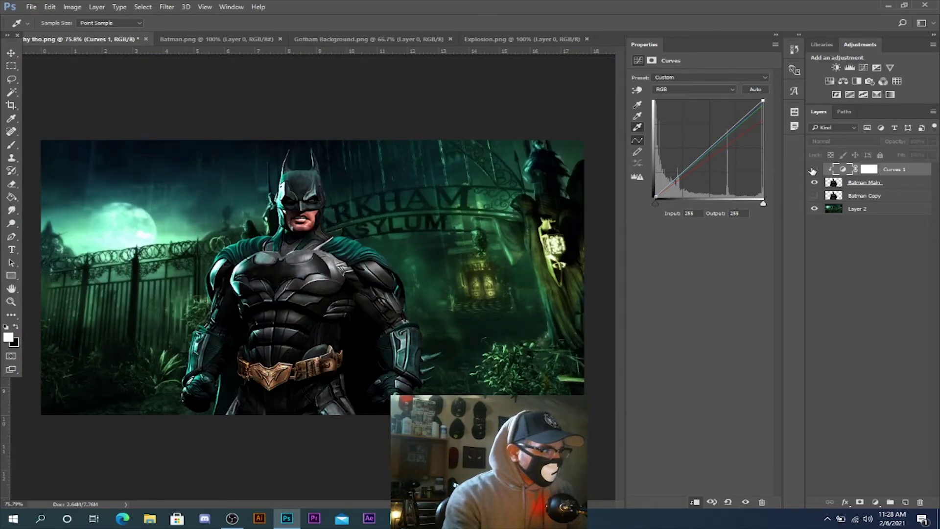
click(814, 170)
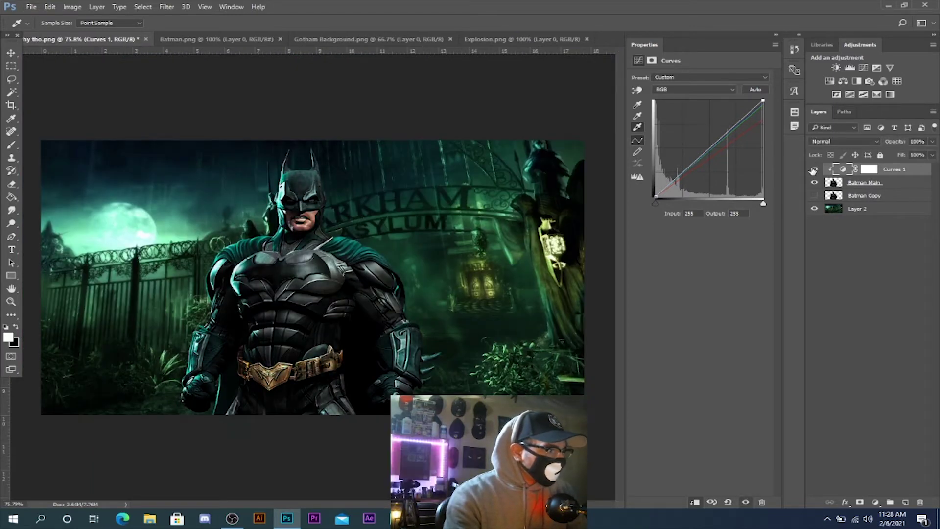
click(813, 169)
click(814, 170)
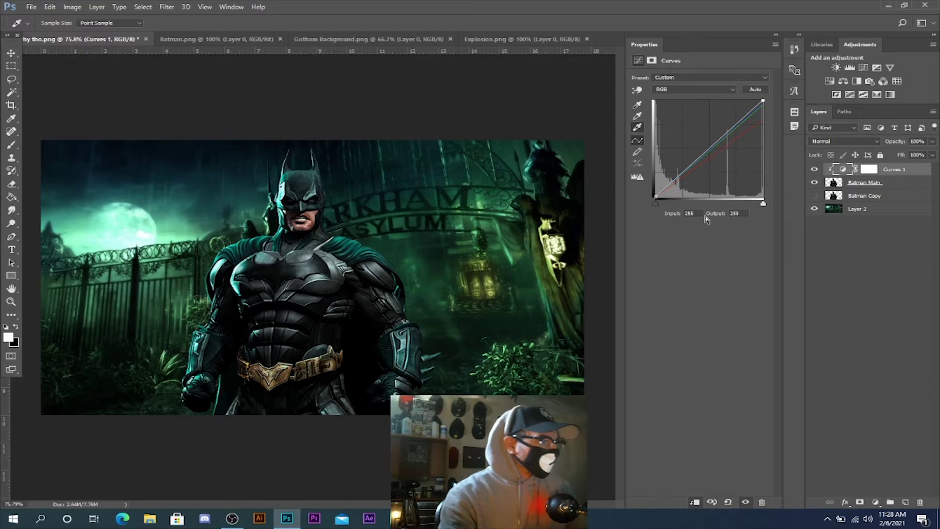
Hide Curves 1, add a second Curves adjustment layer above it, clip it to Batman Main and open its curve settings
click(815, 170)
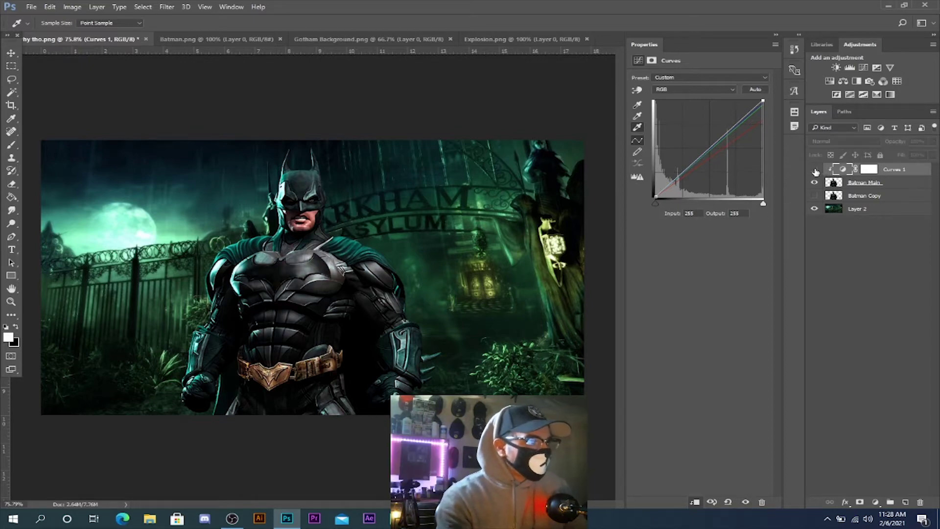
click(876, 502)
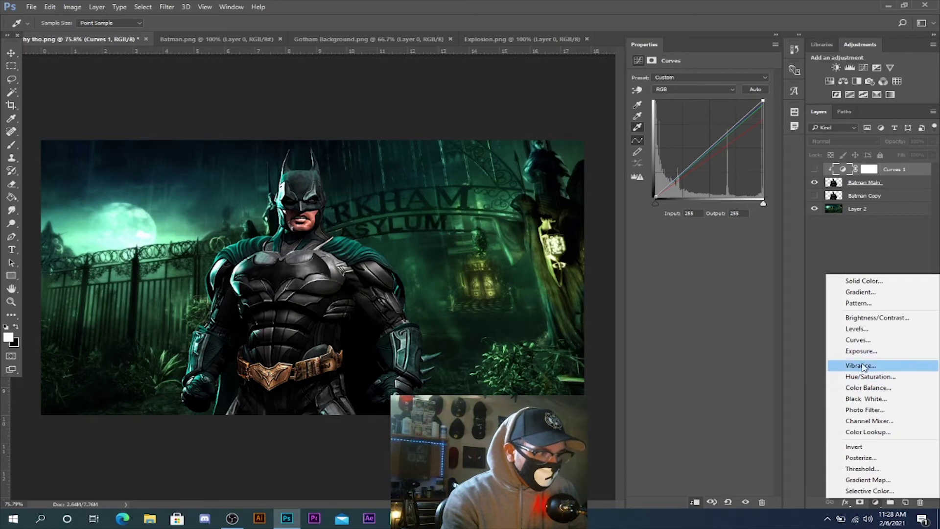
click(862, 342)
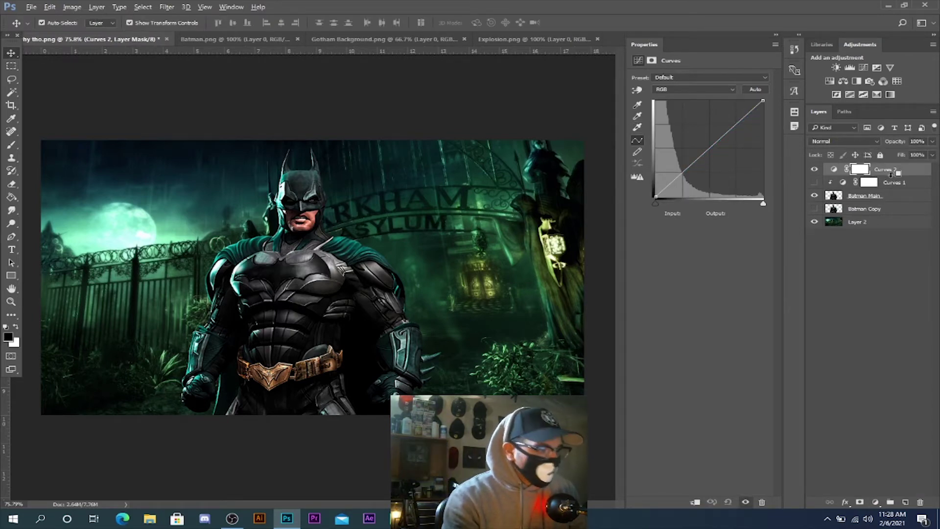
alt+click(891, 172)
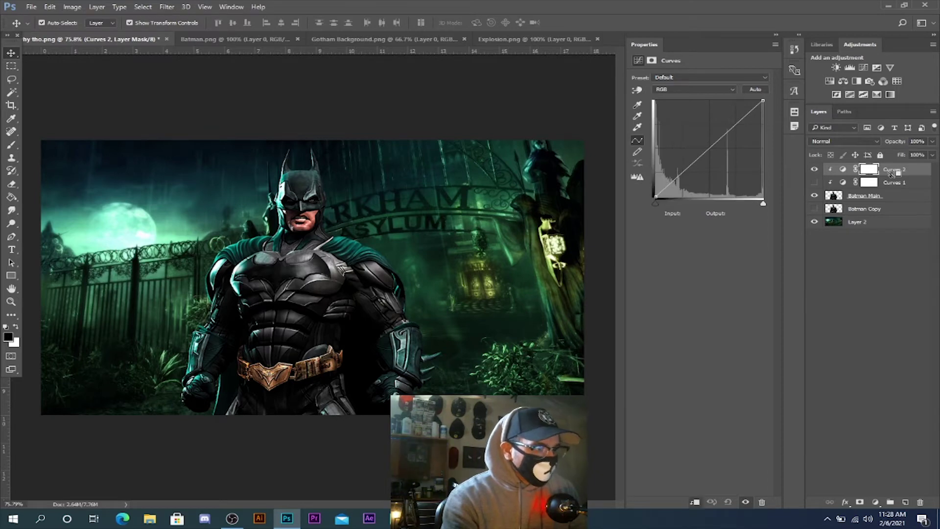
click(843, 170)
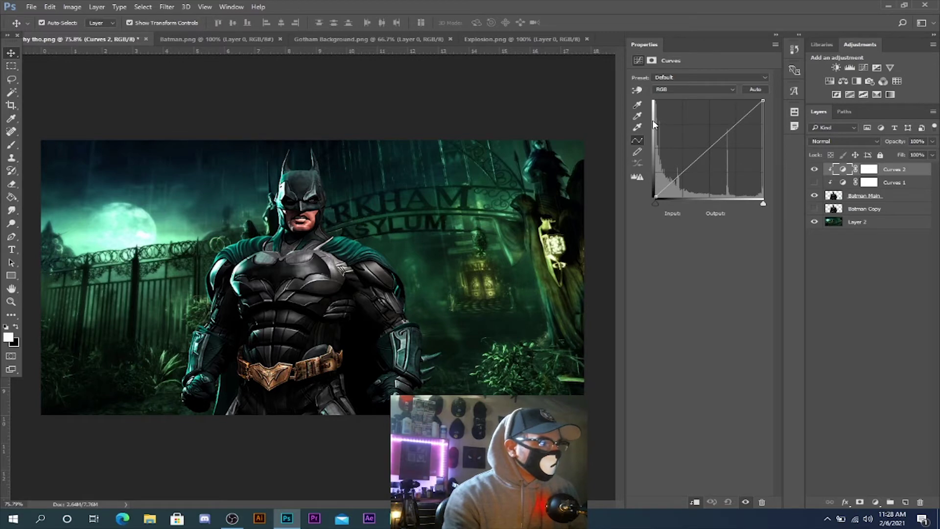
Apply auto color correction using Find Dark & Light Colors with a muted teal-blue midtone target, without saving the target colors as defaults
alt+click(755, 90)
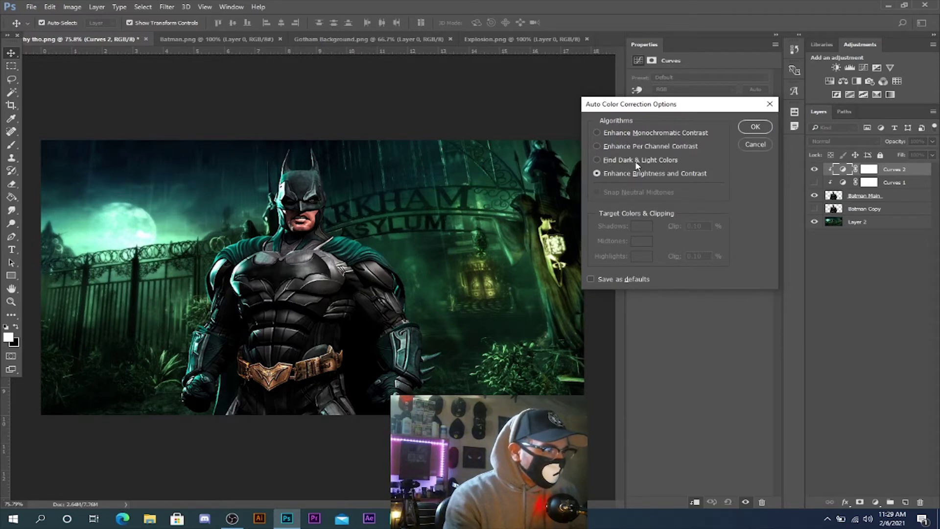
click(596, 160)
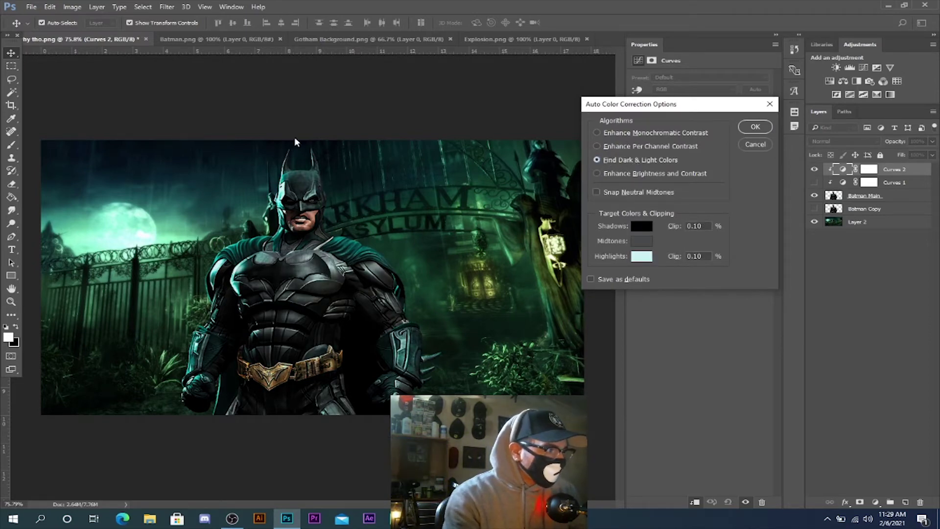
click(637, 242)
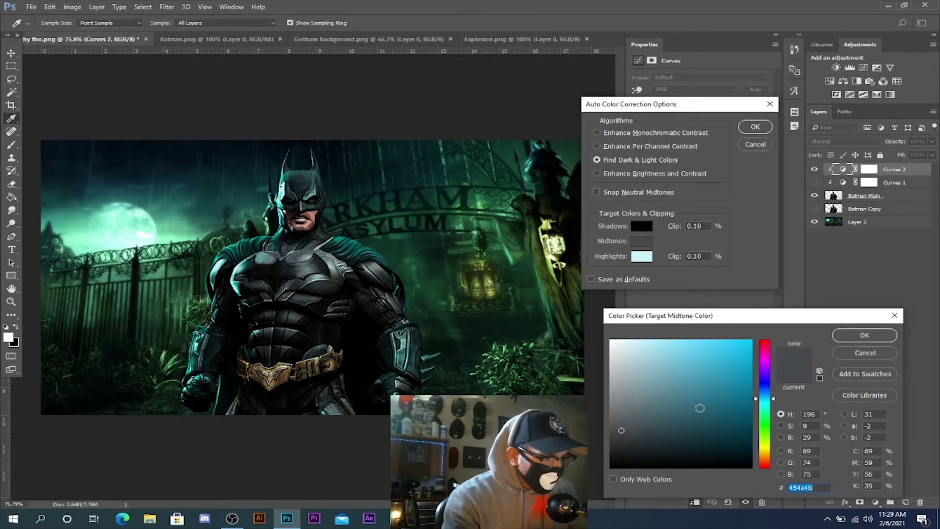
click(697, 401)
click(843, 340)
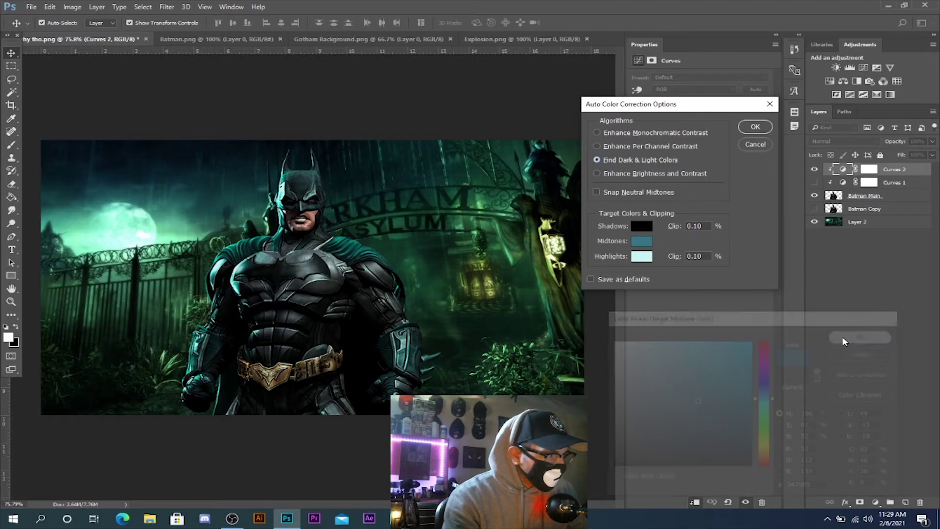
click(754, 127)
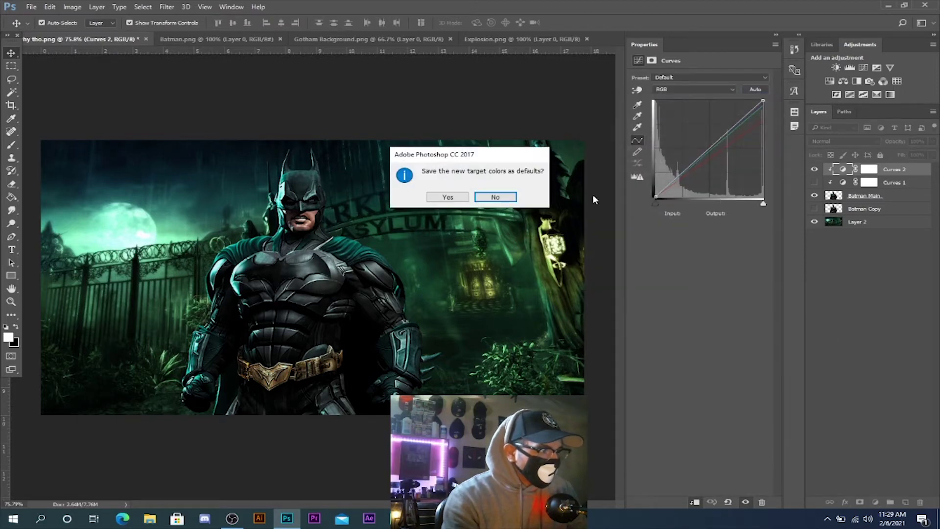
click(495, 197)
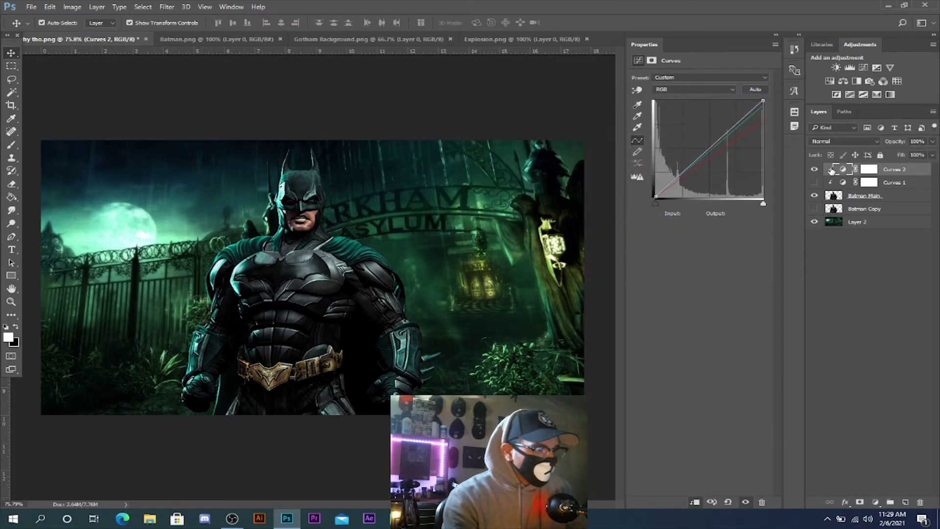
Check the Curves 2 effect, delete that adjustment layer and show Curves 1 again
click(815, 169)
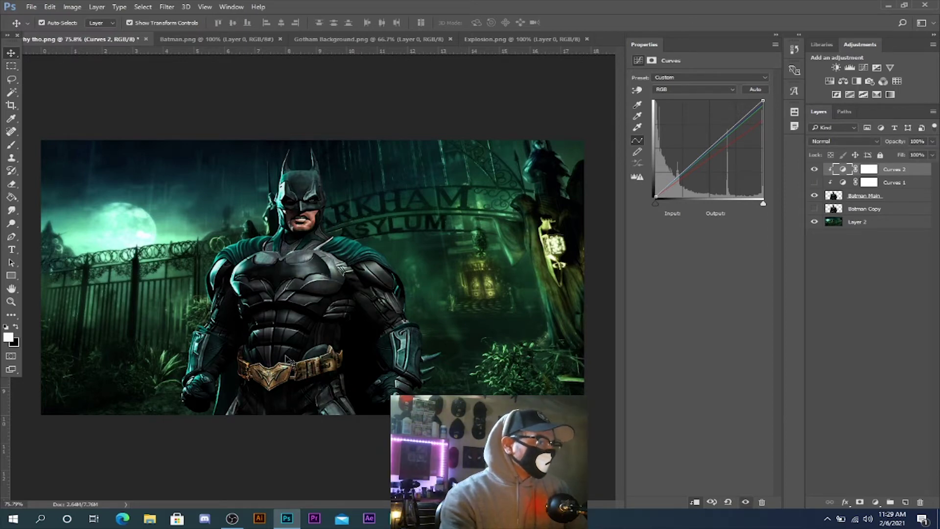
drag(902, 172, 920, 502)
click(815, 171)
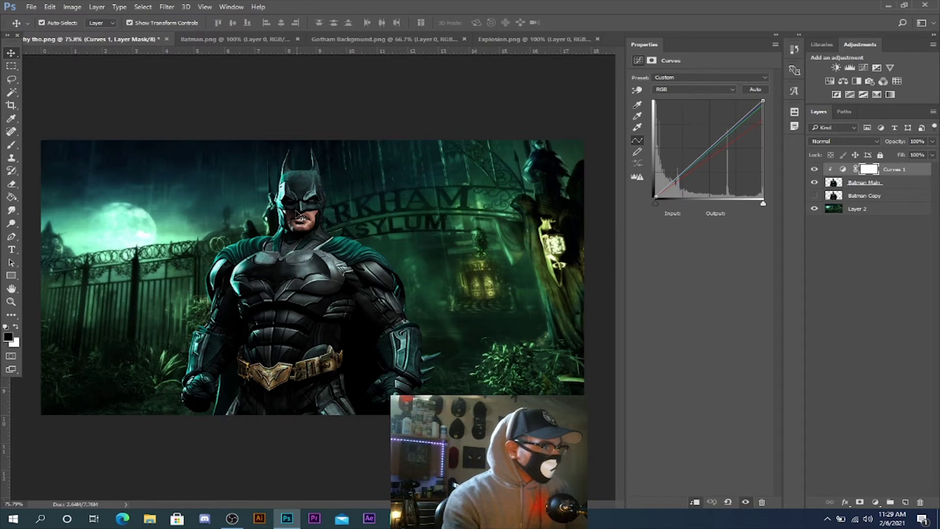
Brighten the teeth, eyes, cheeks and chin on the Batman Main layer with the Dodge tool, using the Highlights range at 22% exposure
scroll(301, 230, up, 8)
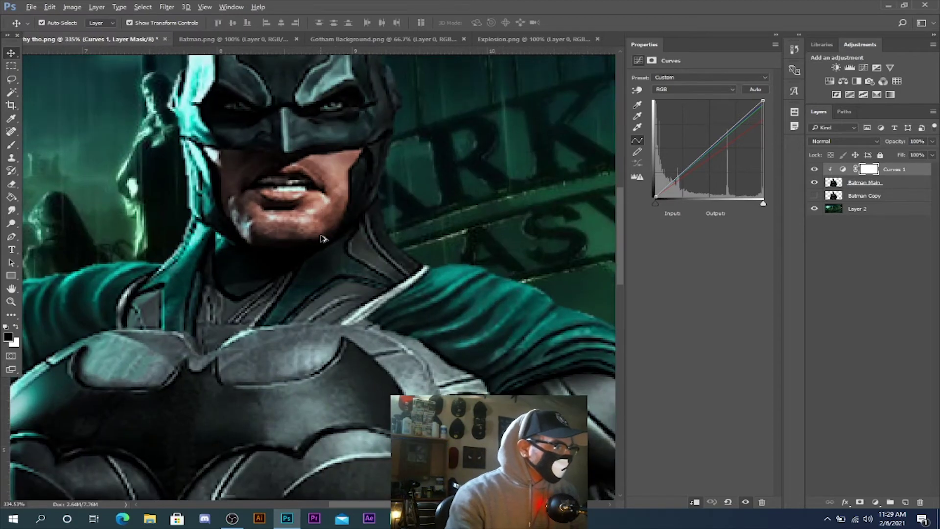
click(11, 224)
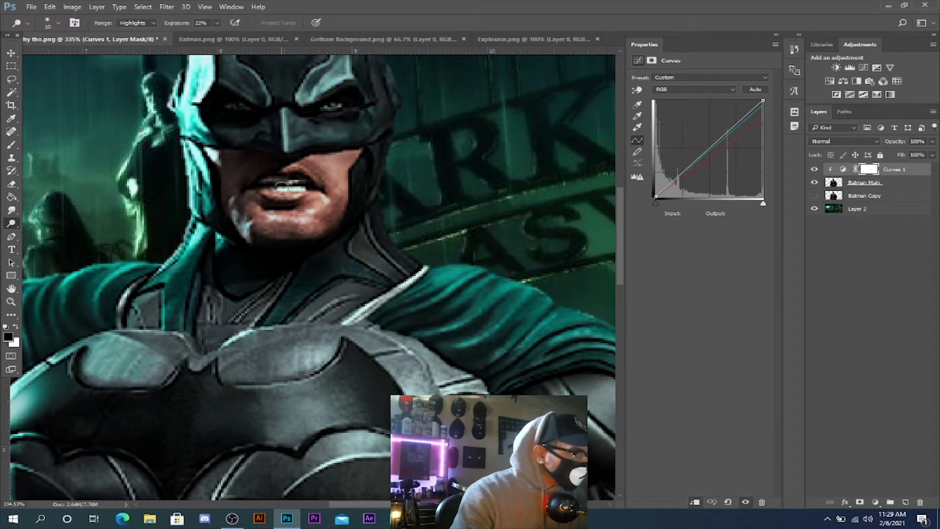
click(850, 182)
mouse_move(290, 186)
mouse_down()
mouse_move(280, 187)
mouse_move(298, 182)
mouse_up()
drag(229, 106, 254, 107)
drag(322, 108, 339, 104)
drag(345, 183, 337, 188)
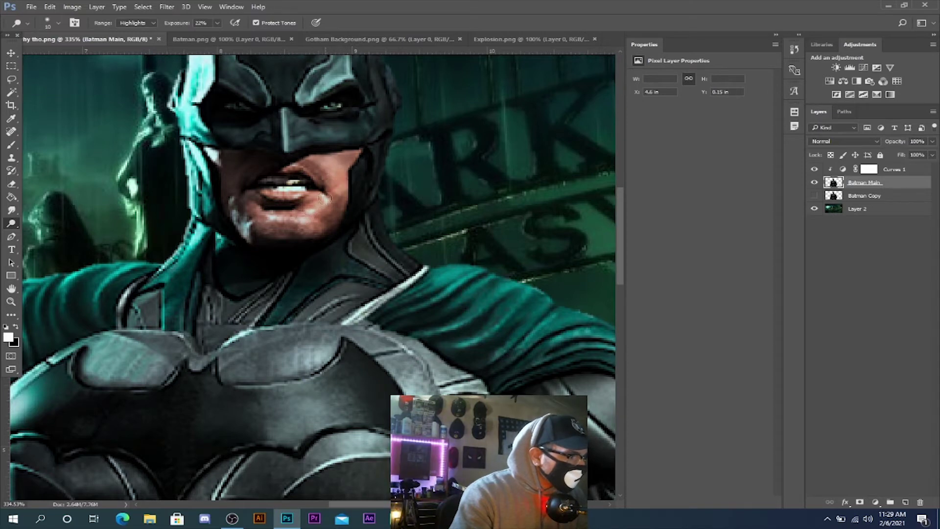
drag(288, 233, 318, 230)
drag(245, 231, 230, 201)
drag(348, 197, 345, 193)
drag(262, 191, 299, 197)
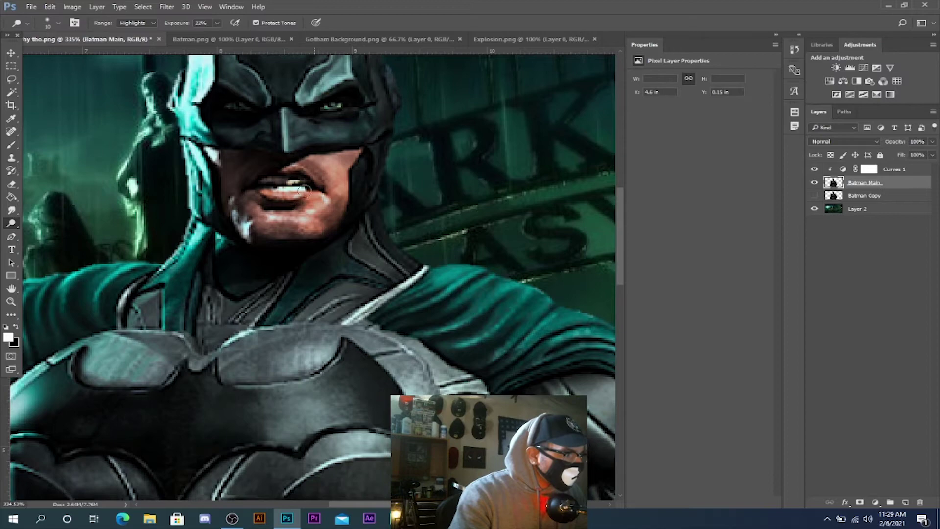
scroll(339, 237, down, 7)
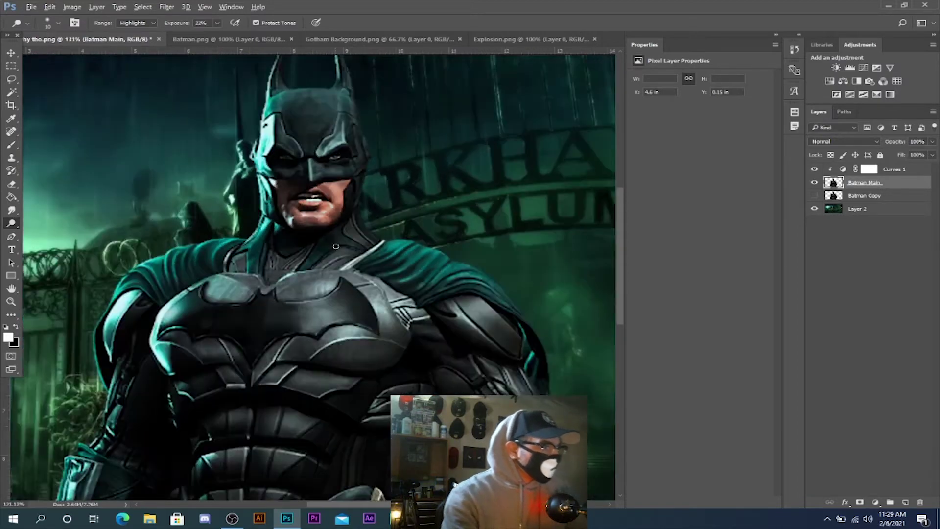
scroll(339, 252, down, 2)
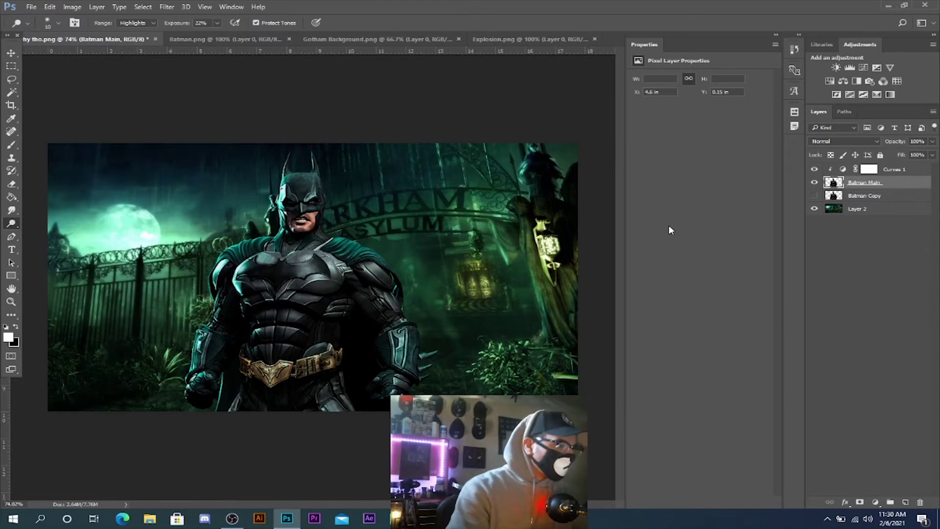
Copy the whole Explosion.png image and paste it into the Batman composite
click(509, 39)
click(143, 7)
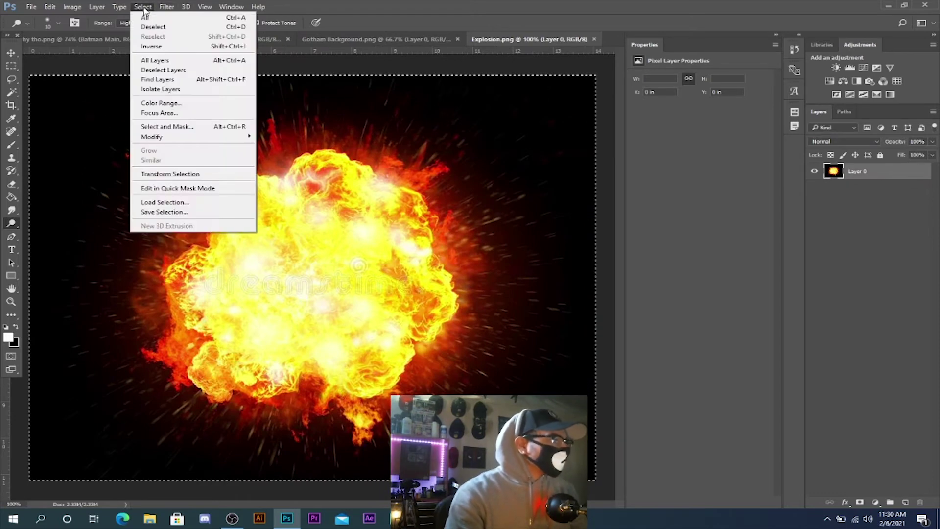
click(147, 18)
click(50, 7)
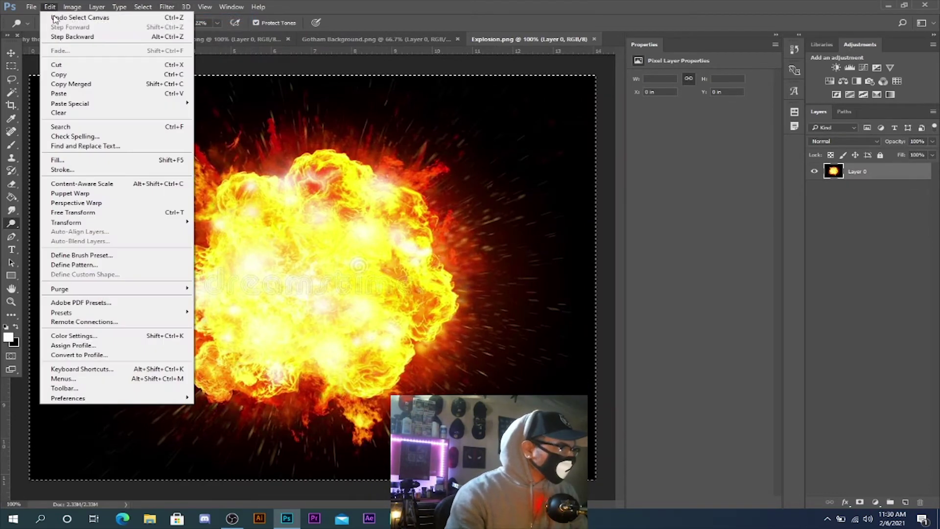
click(65, 67)
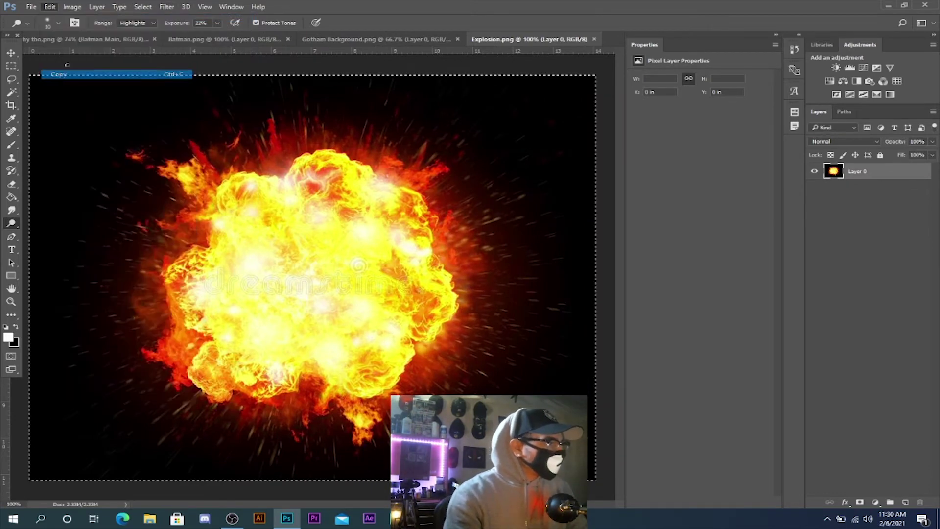
click(49, 38)
click(50, 7)
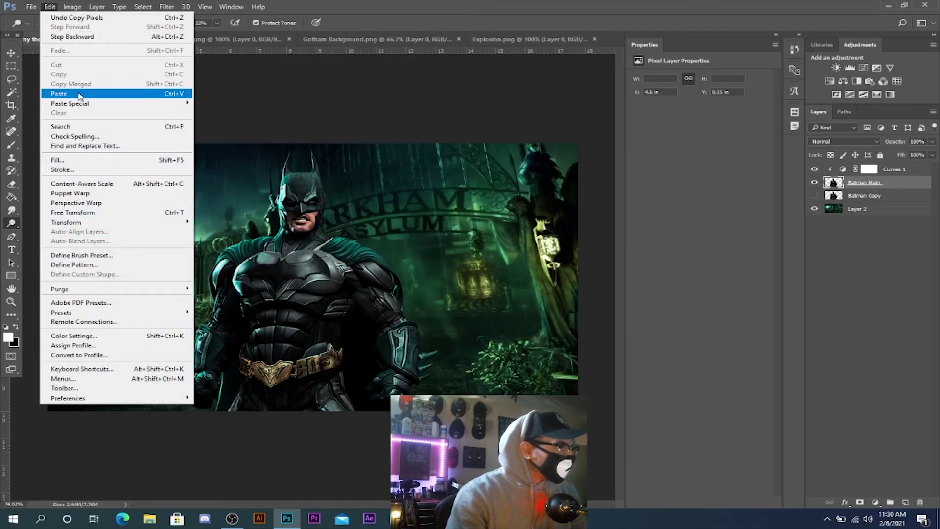
click(58, 87)
Release the explosion layer above Curves 1 from its clipping mask and set its blend mode to Screen
drag(868, 186, 872, 167)
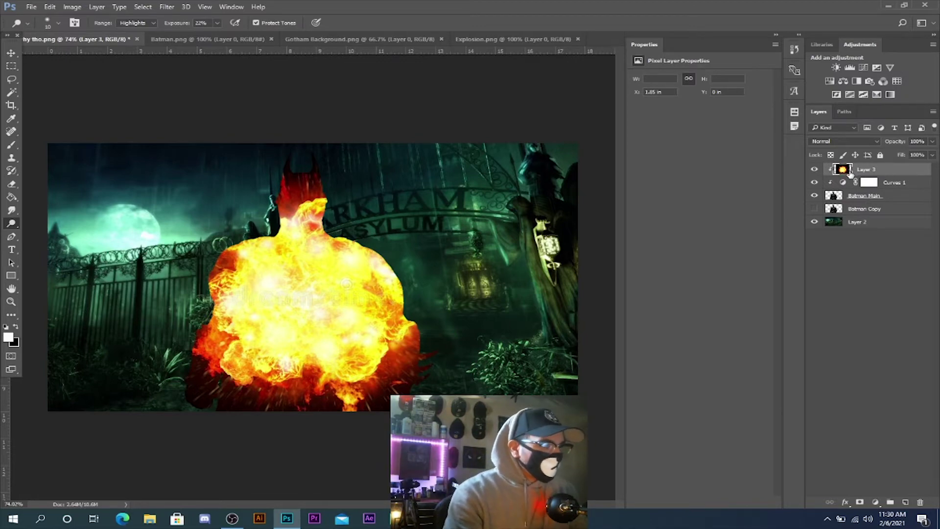
alt+click(882, 176)
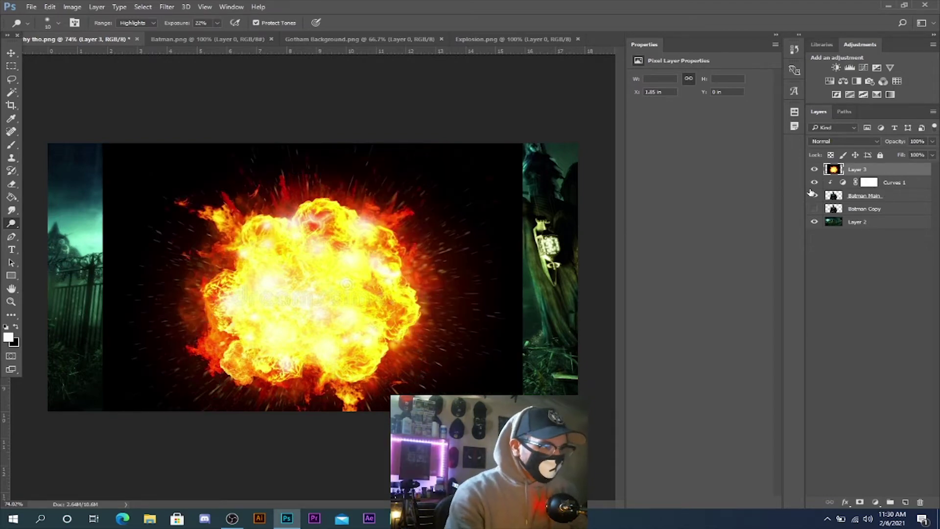
click(828, 144)
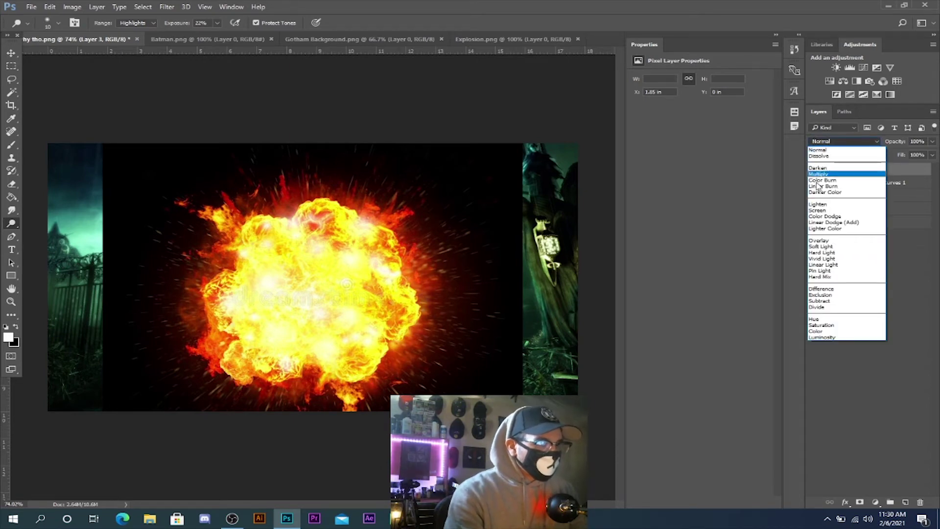
click(822, 210)
right_click(404, 232)
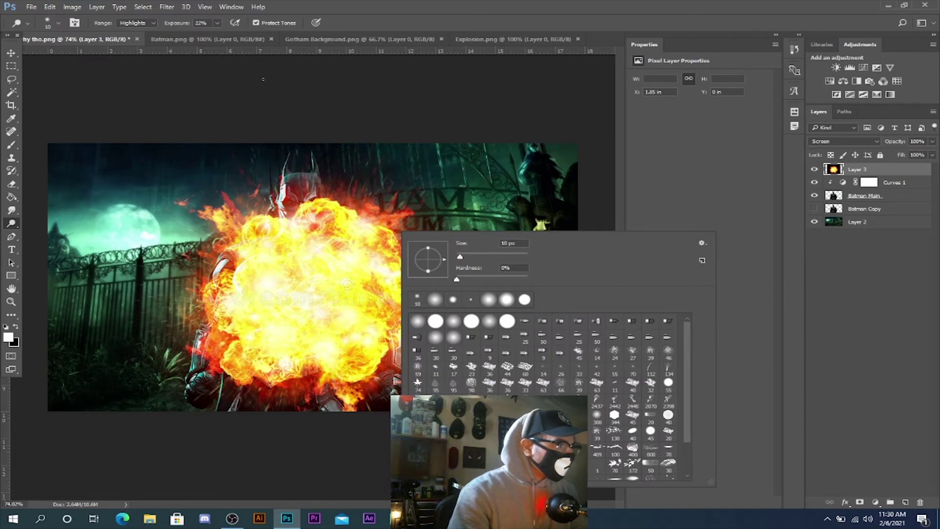
click(263, 79)
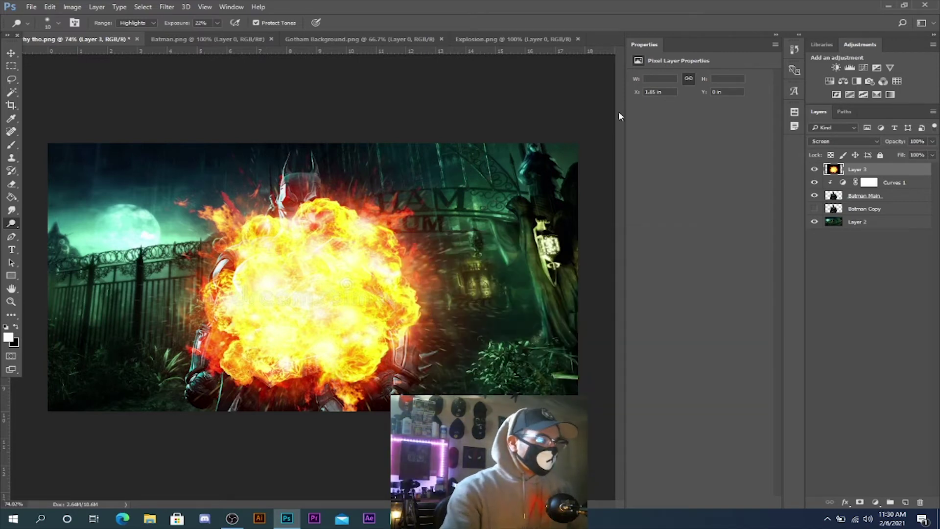
Place the explosion layer directly beneath Batman Main and shift the fireball to the area beside Batman's arm, below the Arkham Asylum sign
drag(870, 169, 868, 202)
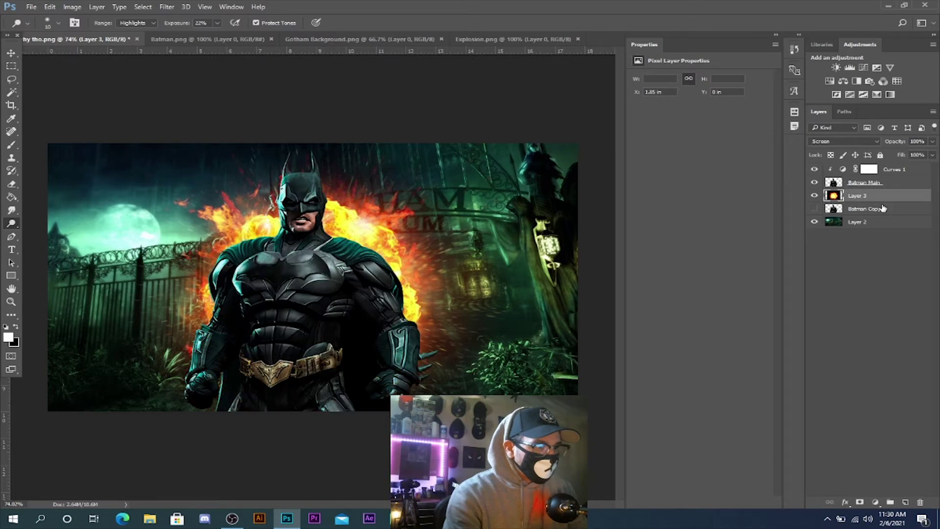
click(10, 53)
drag(206, 190, 342, 220)
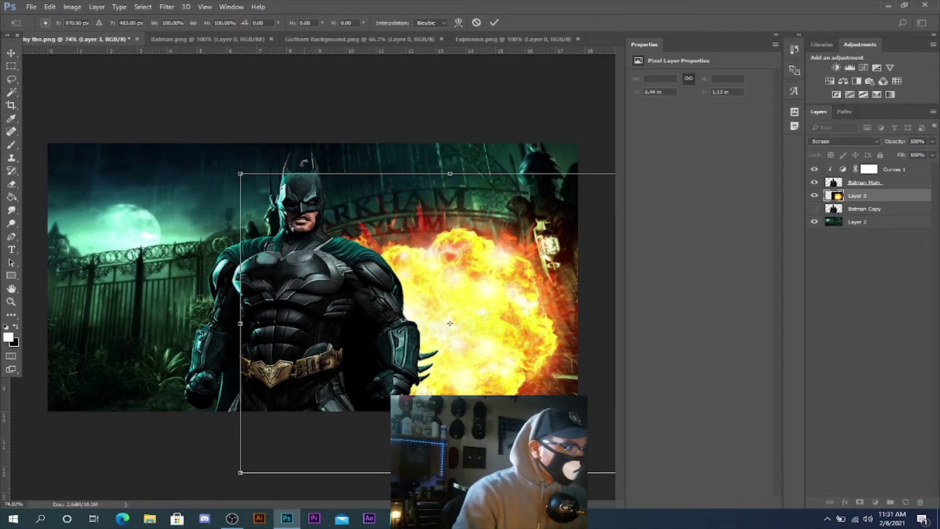
key(Return)
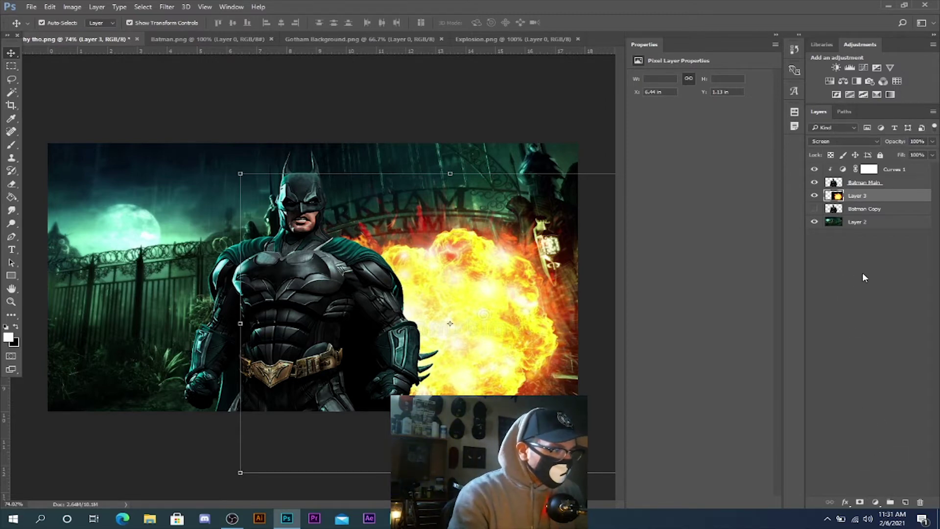
Add a Hue/Saturation adjustment layer clipped to Batman Main and open its adjustment settings
click(859, 186)
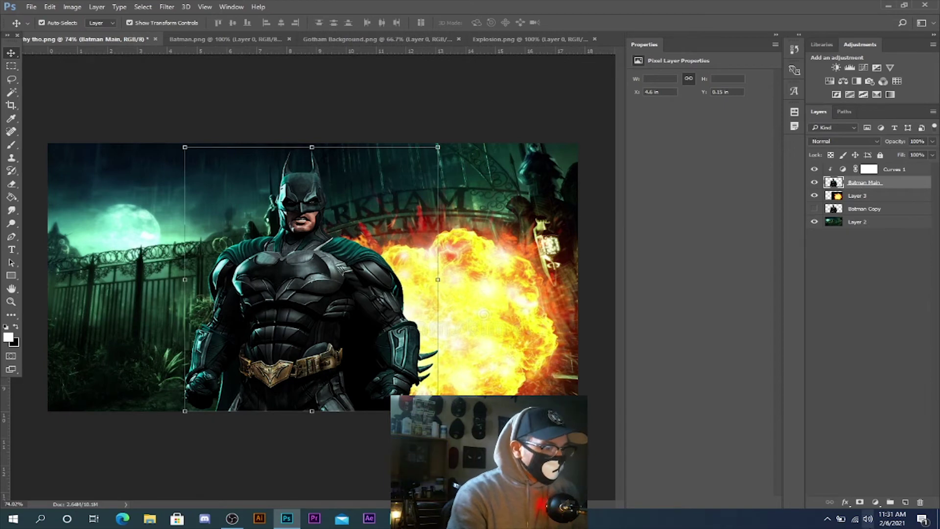
click(875, 505)
click(870, 383)
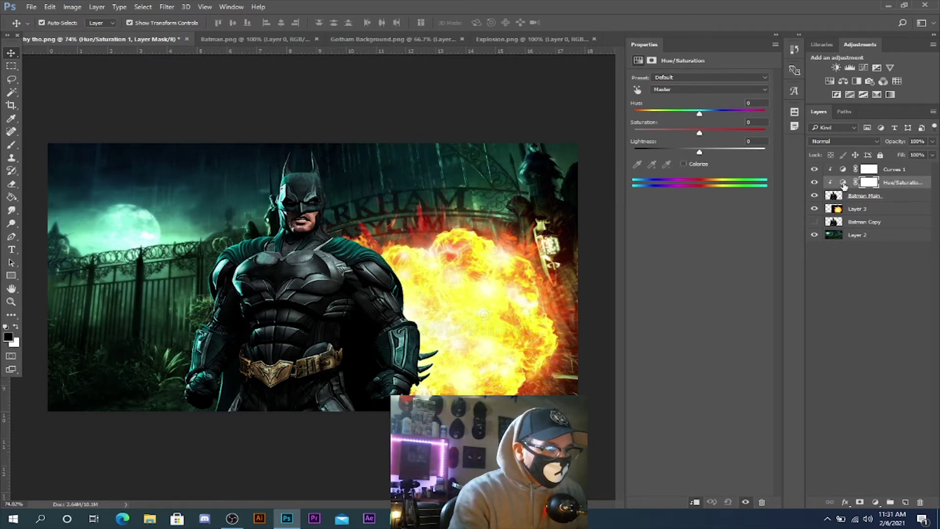
click(843, 184)
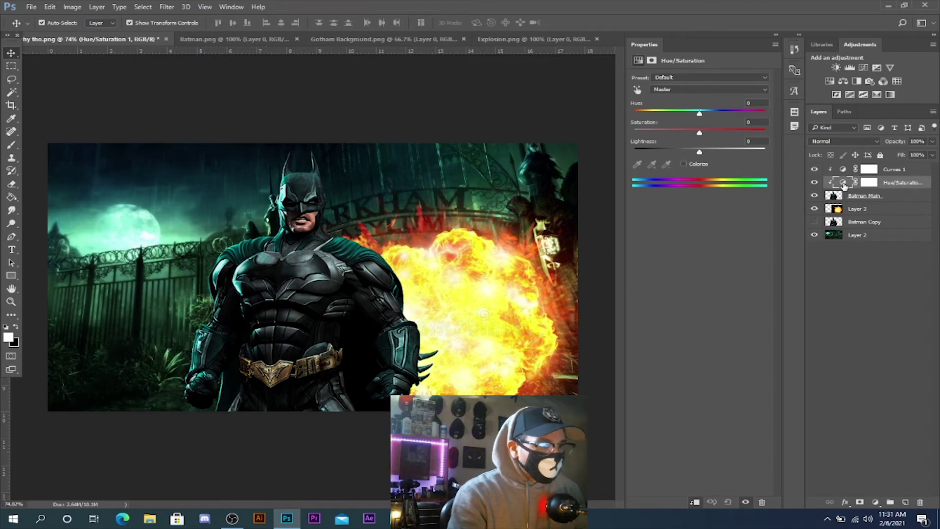
Colorize Batman golden orange with Hue 38, Saturation 82 and Lightness +52
click(684, 164)
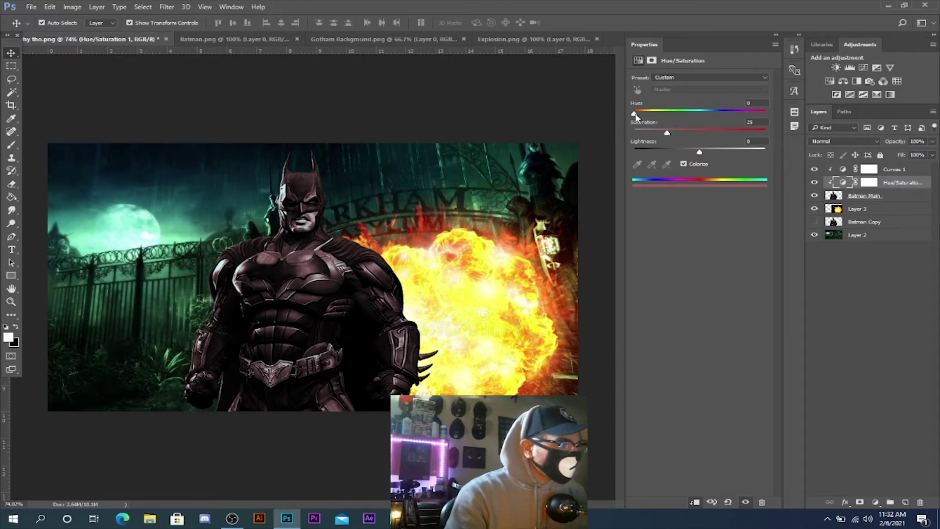
drag(637, 118, 648, 122)
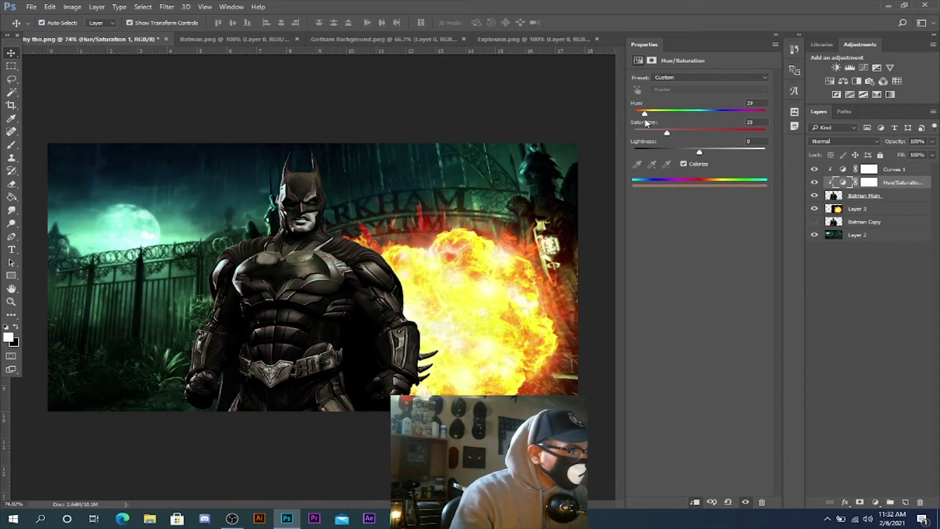
drag(666, 132, 739, 154)
drag(645, 116, 648, 117)
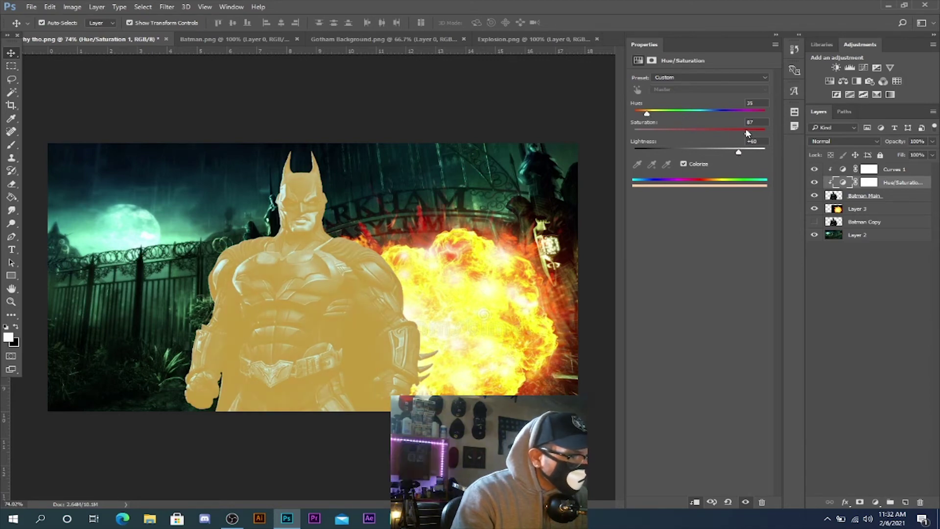
drag(740, 153, 736, 153)
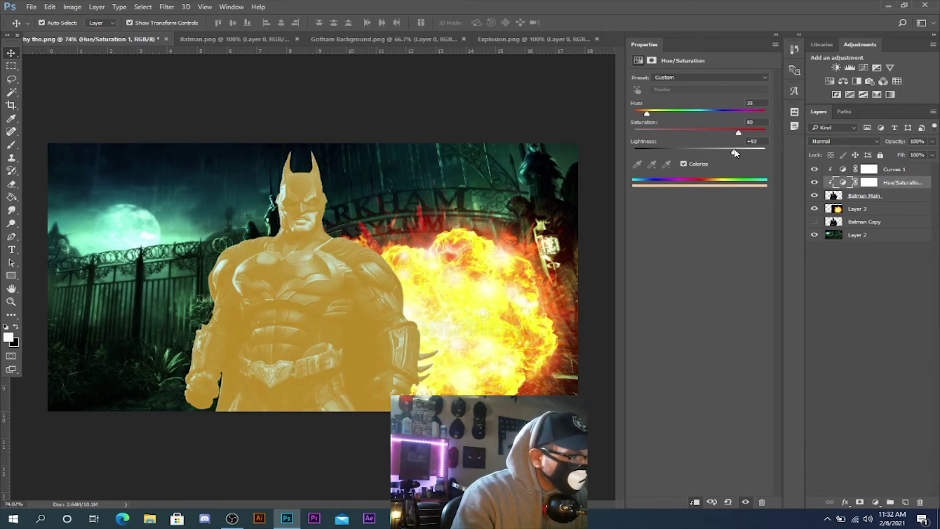
drag(650, 114, 653, 116)
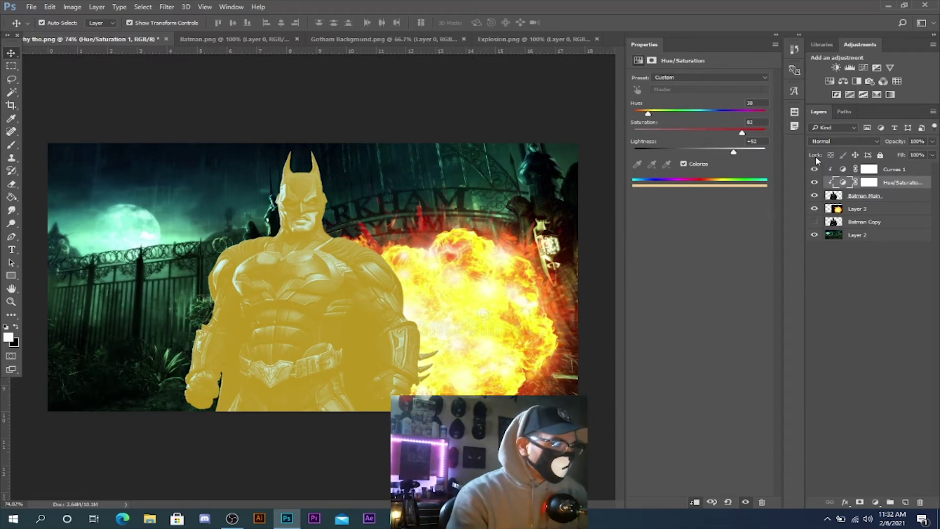
Invert the Hue/Saturation 1 layer mask to black and switch to the Brush tool
click(870, 183)
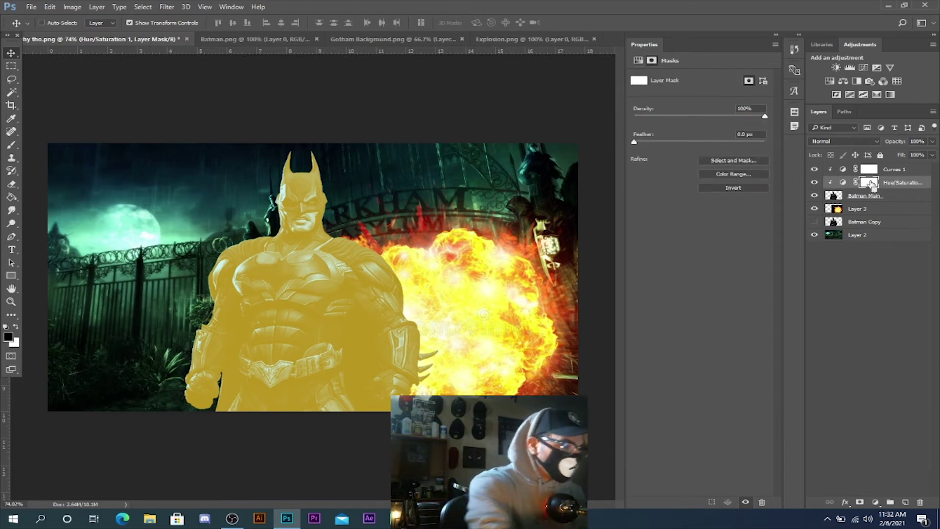
key(ctrl+i)
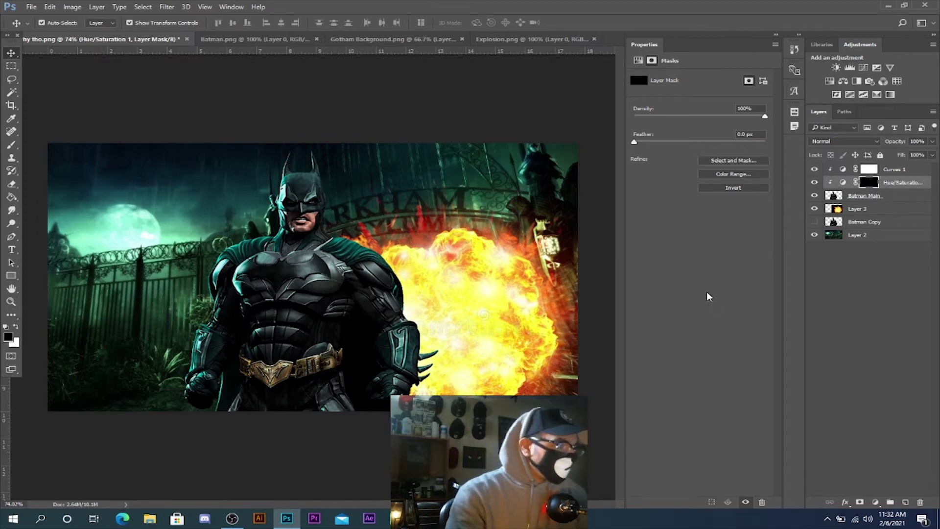
click(12, 144)
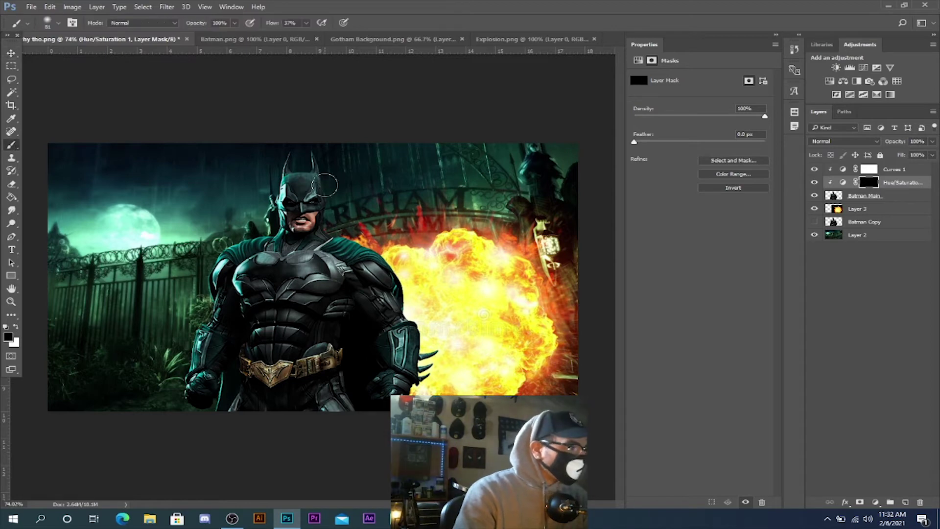
Reduce the brush to a very small tip and make white the foreground color for painting the mask around Batman's cowl
scroll(325, 167, up, 2)
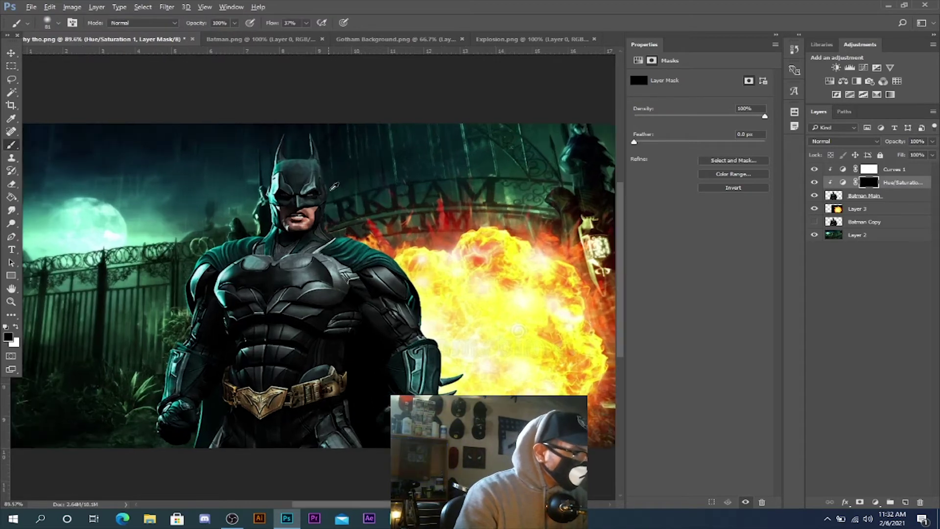
scroll(321, 169, up, 4)
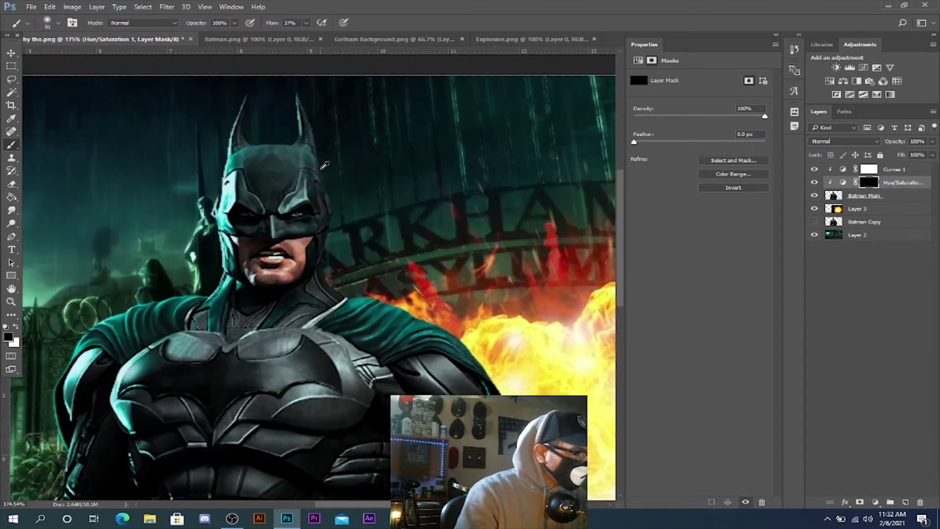
scroll(317, 201, up, 1)
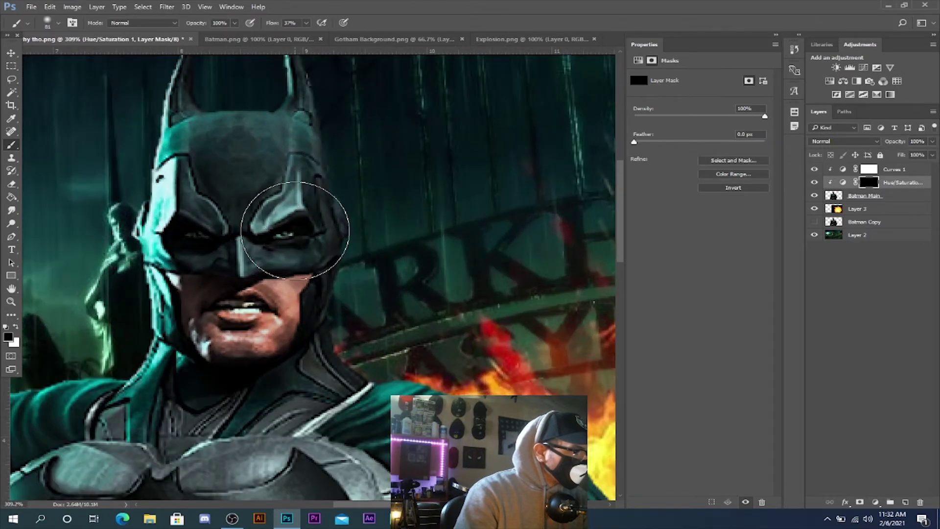
scroll(303, 215, up, 1)
scroll(302, 214, up, 1)
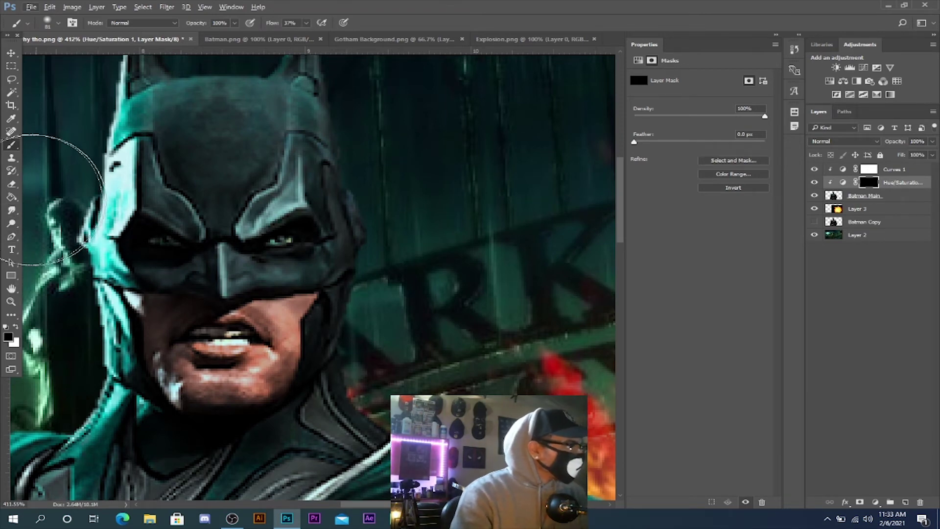
click(13, 238)
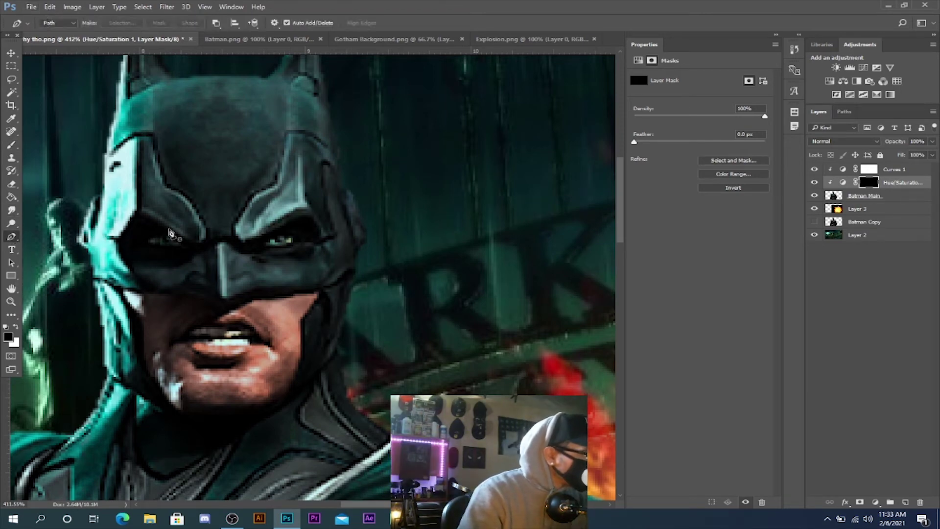
key(b)
right_click(248, 206)
click(311, 229)
key(Return)
key(x)
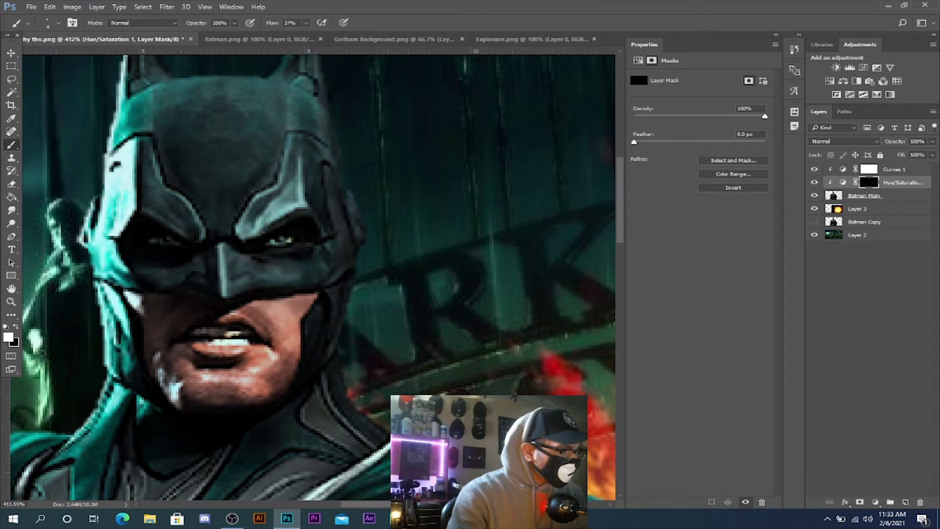
scroll(286, 154, up, 3)
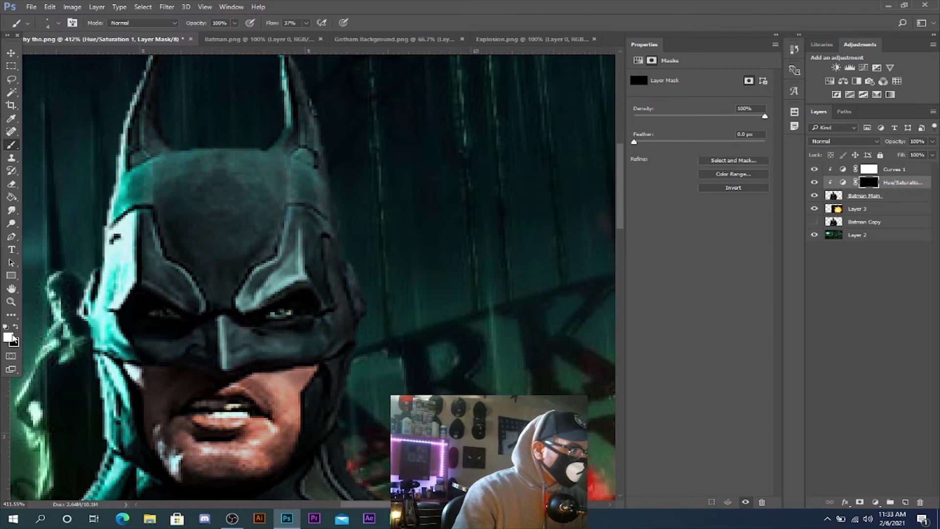
click(18, 326)
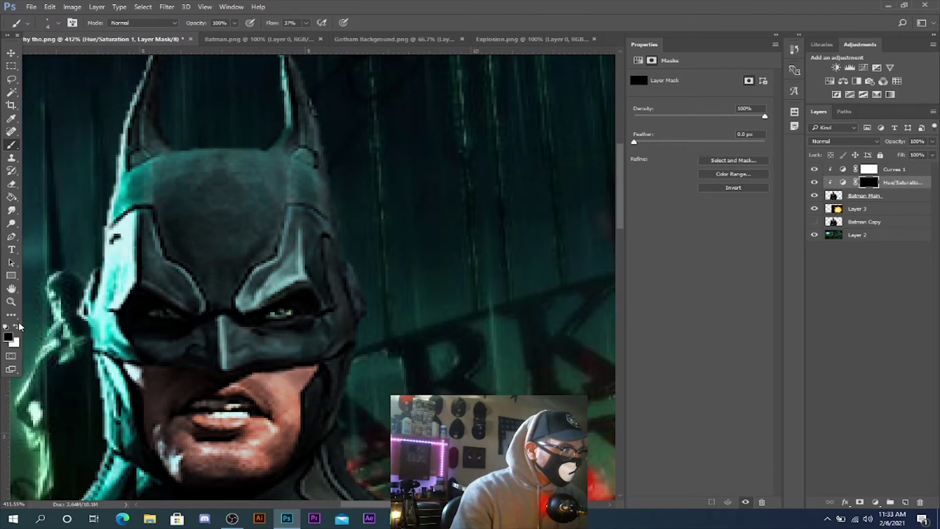
click(17, 327)
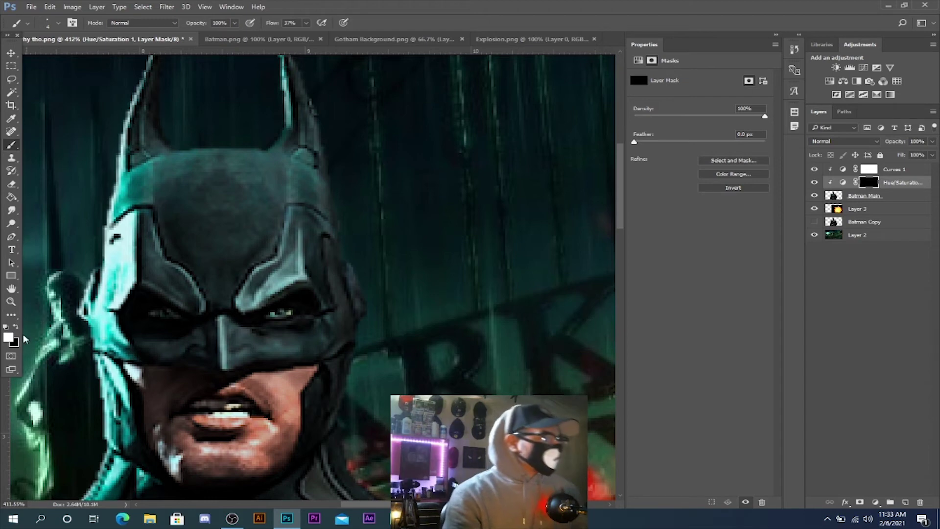
scroll(164, 304, up, 3)
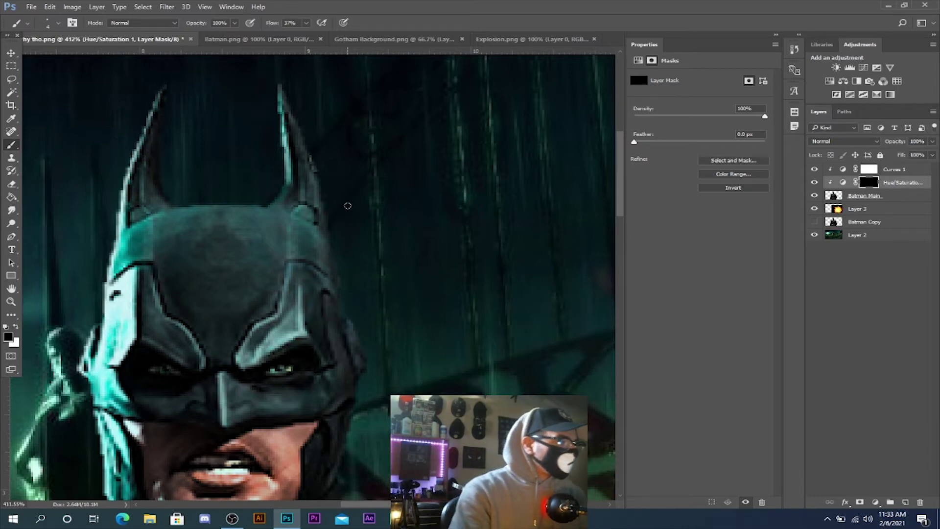
scroll(347, 206, up, 3)
scroll(318, 225, down, 2)
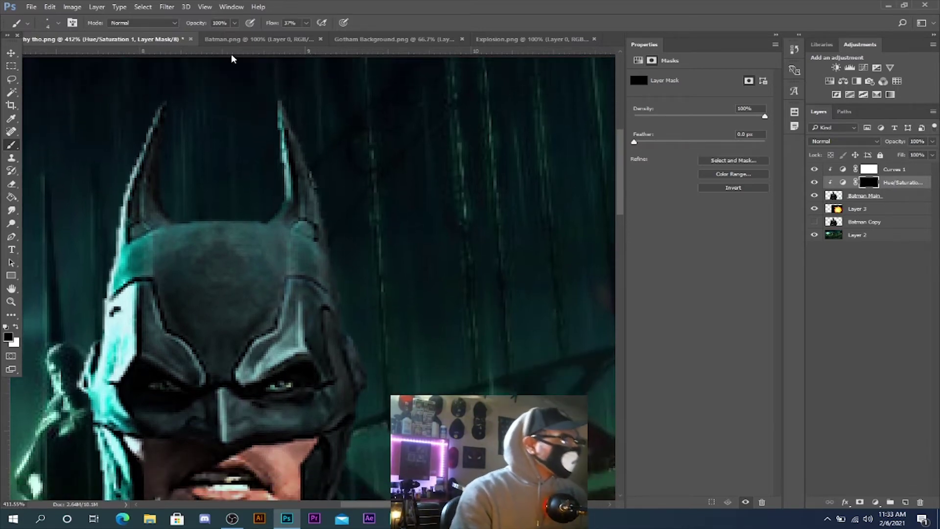
scroll(231, 59, down, 1)
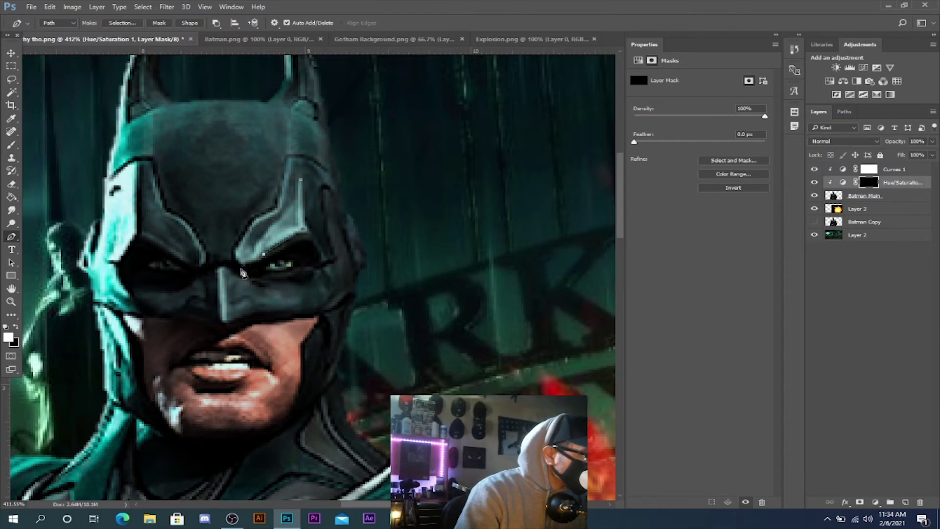
Trace a pen path around the fire-side eye opening and lower cowl, and convert it into a selection
key(Return)
key(p)
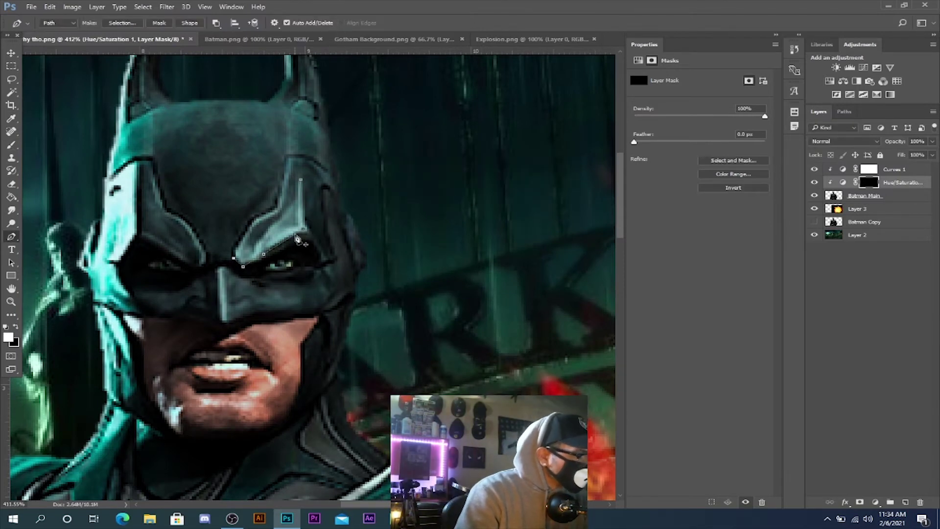
drag(317, 271, 310, 281)
drag(289, 273, 256, 283)
click(273, 273)
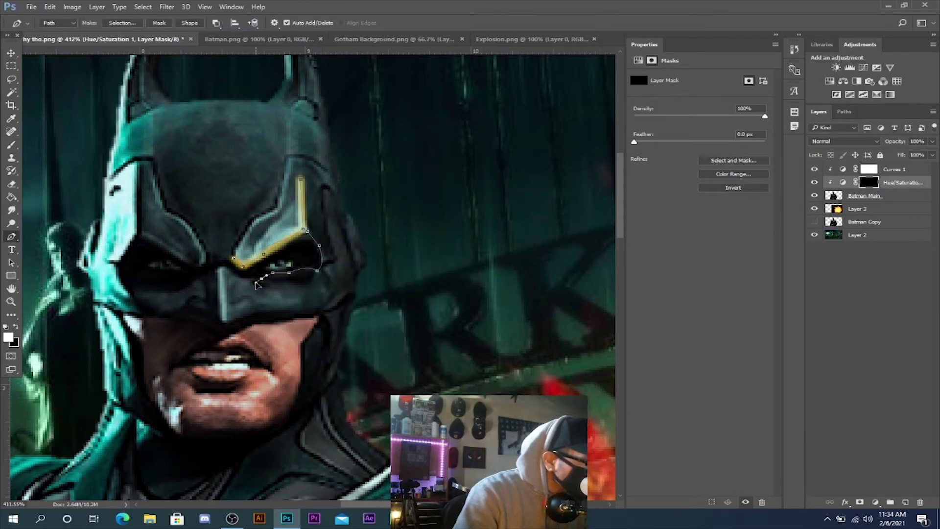
click(273, 310)
click(303, 314)
click(324, 312)
click(347, 293)
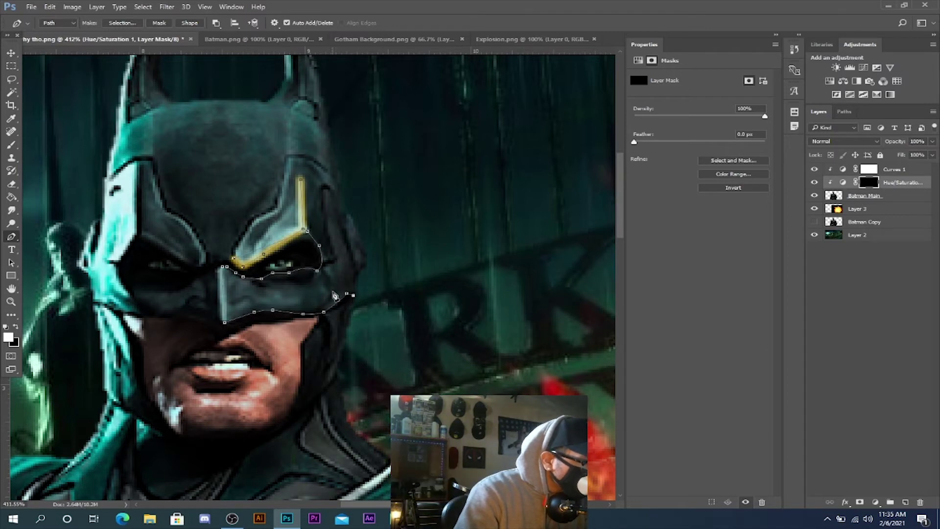
right_click(332, 292)
click(370, 116)
click(530, 231)
Brush golden light onto the cowl around the fire-side eye and nose, and trim the overspill with black
right_click(288, 290)
click(345, 53)
key(b)
mouse_move(231, 278)
mouse_down()
mouse_move(231, 308)
mouse_move(268, 306)
mouse_move(254, 298)
mouse_move(281, 282)
mouse_move(335, 290)
mouse_move(279, 306)
mouse_move(308, 229)
mouse_up()
mouse_move(255, 255)
mouse_down()
mouse_move(283, 219)
mouse_move(295, 217)
mouse_move(330, 249)
mouse_move(328, 270)
mouse_move(306, 185)
mouse_move(331, 273)
mouse_up()
drag(221, 264, 244, 271)
scroll(312, 259, up, 6)
key(x)
mouse_move(313, 268)
mouse_down()
mouse_move(202, 285)
mouse_move(291, 272)
mouse_up()
Soften the inner edge of the golden light beside the nose with a larger black brush
scroll(301, 297, down, 6)
right_click(398, 250)
drag(459, 279, 475, 286)
mouse_move(306, 23)
mouse_down()
mouse_move(275, 37)
mouse_move(211, 38)
mouse_up()
mouse_move(307, 23)
mouse_down()
mouse_move(293, 39)
mouse_move(354, 36)
mouse_up()
mouse_move(262, 201)
mouse_down()
mouse_move(289, 349)
mouse_move(353, 185)
mouse_move(376, 341)
mouse_move(221, 246)
mouse_up()
scroll(353, 304, up, 1)
Paint a golden rim in white on the mask along the cowl's fire-side edge, jaw and neck down to the shoulder
key(x)
right_click(302, 172)
drag(378, 202, 365, 202)
drag(236, 23, 272, 38)
scroll(279, 98, up, 3)
mouse_move(277, 87)
mouse_down()
mouse_move(338, 199)
mouse_move(357, 275)
mouse_up()
scroll(334, 190, down, 2)
scroll(350, 254, down, 5)
drag(346, 233, 438, 335)
mouse_move(250, 325)
mouse_down()
mouse_move(353, 208)
mouse_move(339, 94)
mouse_up()
scroll(343, 295, down, 1)
scroll(343, 295, up, 1)
Mask out excess golden light on the inner side of the cowl and jaw with black
key(x)
drag(321, 225, 254, 313)
drag(333, 272, 320, 323)
scroll(392, 120, up, 1)
Widen the golden light over the side of the cowl from the jaw upward with a larger white brush
right_click(434, 221)
drag(494, 248, 505, 248)
key(x)
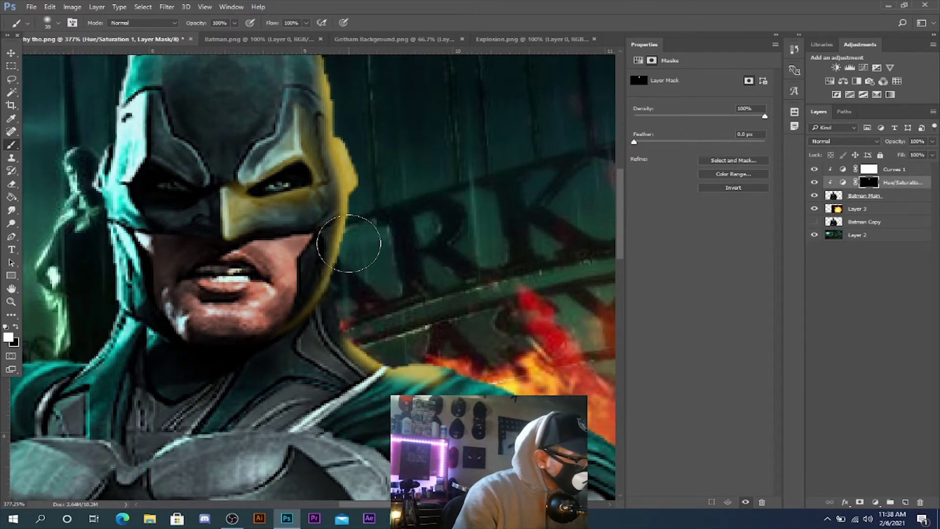
drag(295, 336, 338, 127)
Fade the golden light along the jaw and neck with black at reduced opacity, and clean up the jaw edge at higher opacity
right_click(183, 246)
click(235, 23)
drag(240, 36, 191, 37)
key(x)
mouse_move(287, 279)
mouse_down()
mouse_move(301, 221)
mouse_move(273, 279)
mouse_move(225, 331)
mouse_up()
click(235, 23)
drag(232, 37, 274, 36)
mouse_move(319, 343)
mouse_down()
mouse_move(353, 341)
mouse_move(313, 323)
mouse_up()
Brush golden light onto the neck, undo the last stroke, and trim the light along the jaw with black
right_click(362, 291)
drag(434, 277, 408, 277)
right_click(347, 280)
key(x)
mouse_move(329, 296)
mouse_down()
mouse_move(369, 325)
mouse_move(208, 391)
mouse_up()
key(x)
key(ctrl+z)
mouse_move(313, 330)
mouse_down()
mouse_move(297, 347)
mouse_move(310, 274)
mouse_move(356, 278)
mouse_up()
scroll(295, 282, down, 5)
scroll(297, 281, up, 3)
right_click(285, 265)
mouse_move(294, 271)
mouse_down()
mouse_move(316, 286)
mouse_move(309, 267)
mouse_up()
Paint golden light in white down the neck and along the inner edges of the cowl's ears
key(x)
right_click(352, 328)
drag(421, 279, 415, 280)
click(234, 23)
drag(240, 37, 248, 37)
mouse_move(325, 318)
mouse_down()
mouse_move(339, 347)
mouse_move(338, 383)
mouse_up()
scroll(294, 86, up, 4)
mouse_move(296, 87)
mouse_down()
mouse_move(199, 156)
mouse_move(293, 134)
mouse_up()
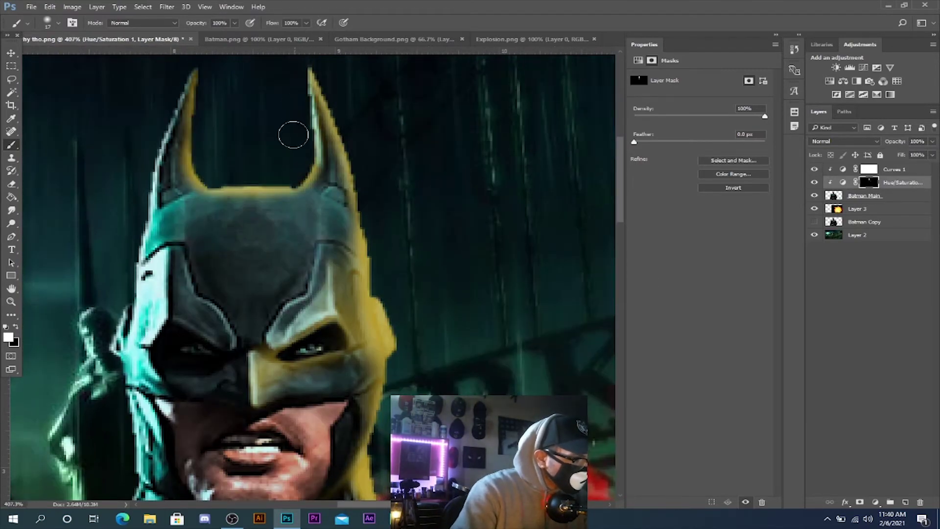
Blend a soft golden glow over the side of the cowl with a larger brush at 23% opacity
scroll(363, 177, down, 5)
right_click(440, 215)
drag(505, 240, 511, 240)
click(235, 23)
drag(240, 37, 200, 37)
mouse_move(411, 227)
mouse_down()
mouse_move(409, 324)
mouse_move(354, 332)
mouse_move(350, 301)
mouse_up()
key(x)
scroll(362, 313, down, 9)
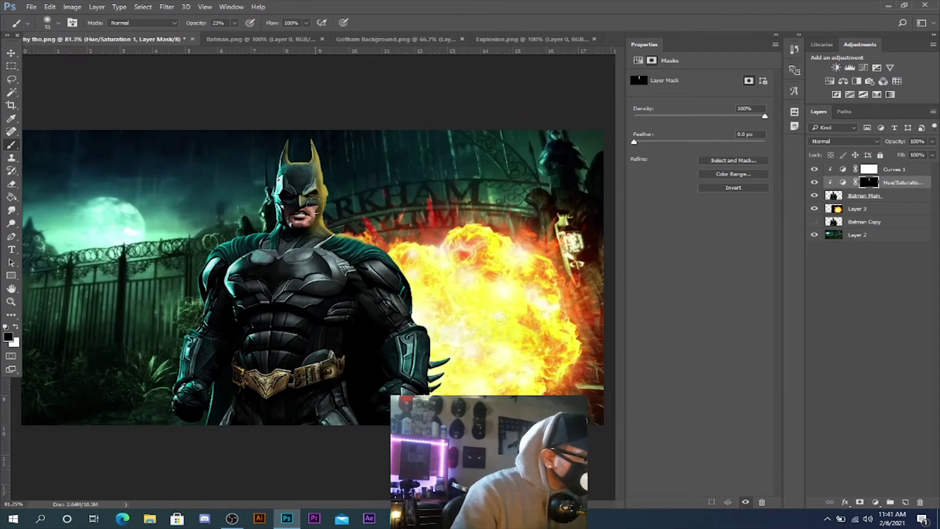
Add fine golden highlights around the fire-side eye and cheek with a very small white brush, raising its opacity slightly
scroll(323, 211, up, 9)
right_click(170, 194)
drag(240, 223, 232, 223)
key(Return)
key(x)
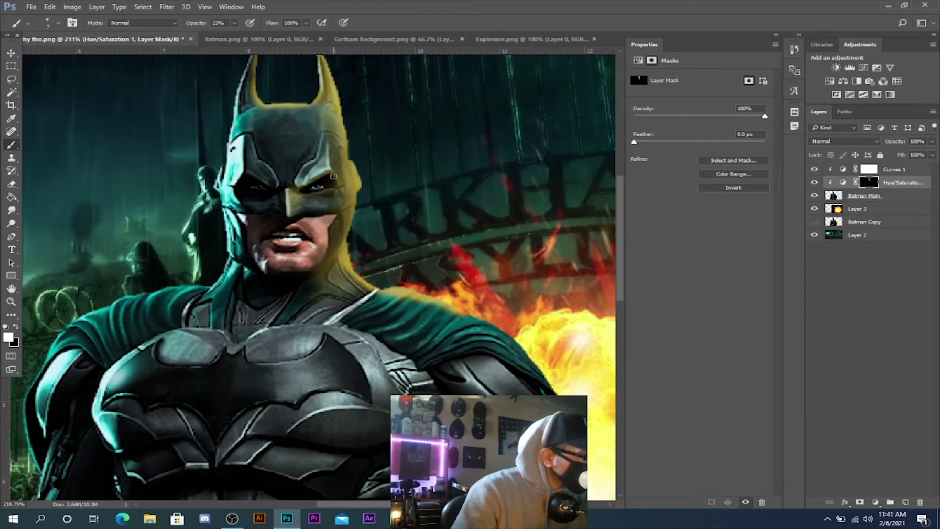
drag(333, 176, 301, 186)
click(234, 23)
drag(233, 36, 250, 36)
mouse_move(333, 176)
mouse_down()
mouse_move(299, 186)
mouse_move(314, 213)
mouse_up()
Paint golden light along the top of the cape on the fire-side shoulder with a larger, more opaque brush
scroll(325, 219, down, 6)
right_click(423, 253)
drag(480, 282, 484, 282)
key(Return)
click(235, 23)
drag(235, 38, 266, 37)
drag(350, 261, 418, 272)
scroll(419, 271, down, 3)
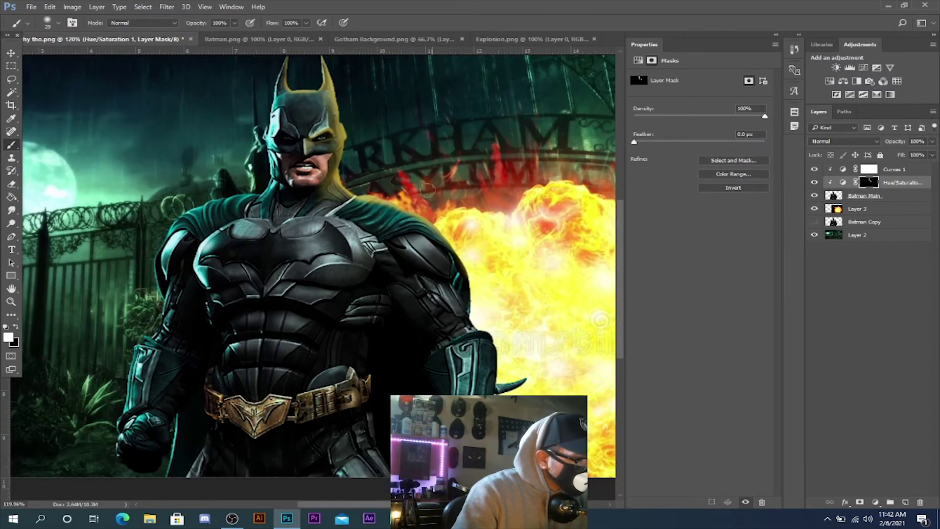
Extend the golden rim along the cape's outer edge and down beside the upper arm
scroll(439, 222, up, 9)
mouse_move(267, 181)
mouse_down()
mouse_move(299, 183)
mouse_move(485, 368)
mouse_up()
drag(443, 338, 458, 360)
Fade the golden light into the cape folds and upper arm with a large black brush at 29% opacity
right_click(390, 289)
drag(454, 278, 461, 279)
key(Return)
right_click(304, 252)
drag(374, 279, 383, 278)
click(234, 23)
drag(266, 38, 221, 37)
key(x)
mouse_move(245, 215)
mouse_down()
mouse_move(373, 325)
mouse_move(313, 230)
mouse_up()
scroll(204, 254, down, 2)
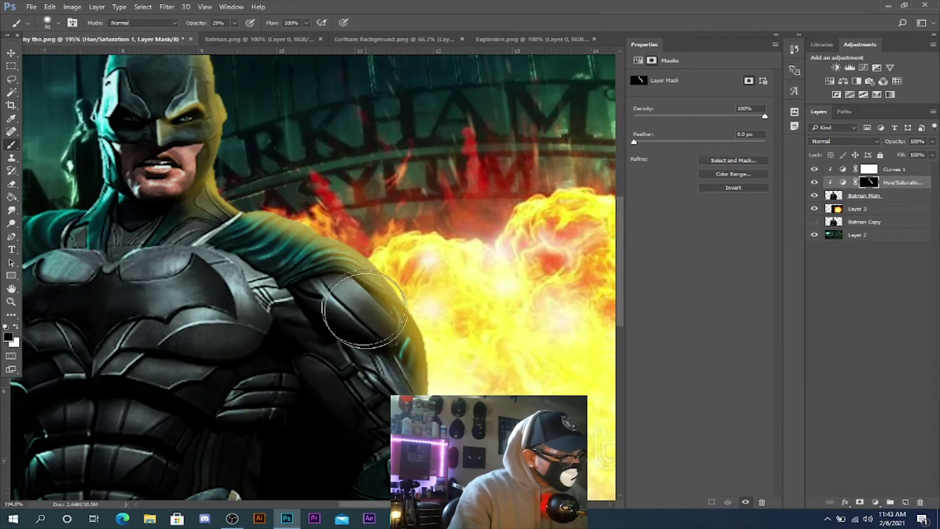
drag(363, 387, 349, 286)
Brush faint golden light onto the upper arm armor with a smaller white brush
scroll(349, 286, up, 1)
key(x)
right_click(370, 323)
drag(447, 278, 431, 278)
key(Return)
mouse_move(394, 338)
mouse_down()
mouse_move(353, 289)
mouse_move(374, 333)
mouse_move(355, 326)
mouse_move(332, 298)
mouse_up()
Soften the golden light on the inner part of the shoulder armor with a larger black brush
key(x)
right_click(347, 299)
drag(418, 279, 425, 281)
mouse_move(300, 289)
mouse_down()
mouse_move(290, 269)
mouse_move(365, 357)
mouse_move(303, 313)
mouse_up()
Refine the golden light's edge where the cape meets the shoulder with a smaller brush at higher opacity
scroll(304, 299, up, 2)
right_click(346, 299)
drag(424, 279, 408, 279)
click(235, 23)
drag(236, 41, 284, 41)
drag(340, 240, 264, 274)
Touch up the mask along the cape folds, shoulder plate and outer arm so the golden light follows their contours
scroll(357, 275, up, 5)
drag(334, 226, 390, 245)
drag(328, 235, 424, 299)
mouse_move(367, 250)
mouse_down()
mouse_move(267, 248)
mouse_move(319, 242)
mouse_up()
drag(411, 289, 456, 331)
scroll(455, 331, down, 2)
mouse_move(469, 257)
mouse_down()
mouse_move(401, 182)
mouse_move(494, 332)
mouse_move(504, 374)
mouse_up()
Blend the golden light down the outer arm with a larger brush at reduced opacity
scroll(490, 338, down, 1)
right_click(404, 229)
drag(465, 259, 474, 259)
click(235, 23)
drag(235, 41, 198, 41)
mouse_move(437, 271)
mouse_down()
mouse_move(367, 211)
mouse_move(436, 277)
mouse_move(482, 363)
mouse_up()
Refine the golden light on the lower arm plates with a small brush at higher opacity
right_click(500, 253)
drag(564, 280, 557, 279)
click(235, 23)
drag(198, 40, 236, 41)
mouse_move(482, 290)
mouse_down()
mouse_move(455, 322)
mouse_move(492, 330)
mouse_up()
scroll(492, 330, down, 3)
mouse_move(497, 260)
mouse_down()
mouse_move(535, 321)
mouse_move(532, 350)
mouse_up()
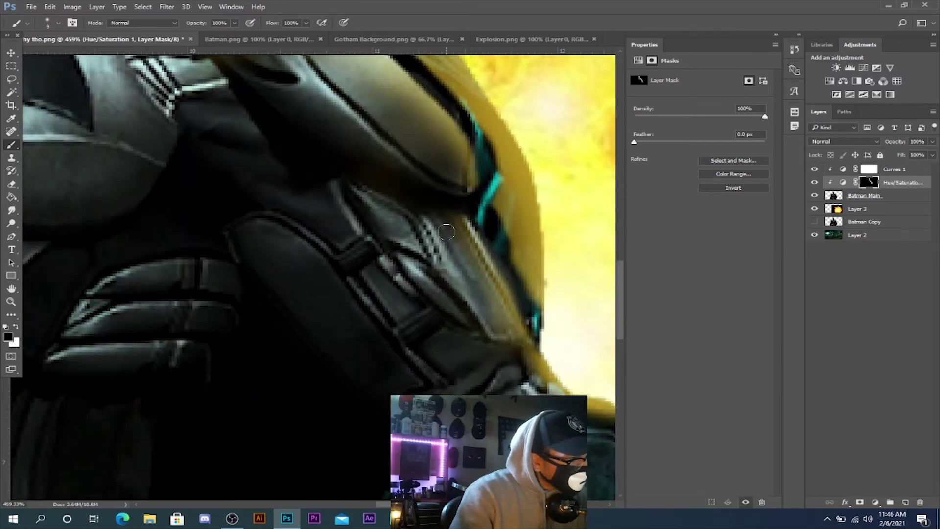
Mask the golden light off the upper arm around the plates with a slightly larger brush
scroll(465, 275, down, 5)
scroll(407, 183, up, 3)
scroll(326, 252, up, 14)
key(])
key(])
key(])
key(])
mouse_move(281, 169)
mouse_down()
mouse_move(305, 121)
mouse_move(275, 222)
mouse_up()
scroll(329, 272, up, 1)
scroll(329, 273, down, 5)
scroll(432, 319, up, 8)
right_click(370, 235)
drag(369, 235, 505, 336)
scroll(506, 336, down, 4)
mouse_move(512, 235)
mouse_down()
mouse_move(569, 358)
mouse_move(560, 315)
mouse_up()
Add golden light to the arm with a 75 px brush, and blend it back on the mask at reduced opacity
scroll(560, 315, down, 17)
right_click(393, 243)
text(75)
key(Return)
key(x)
mouse_move(339, 236)
mouse_down()
mouse_move(395, 263)
mouse_move(332, 241)
mouse_up()
right_click(321, 251)
click(234, 23)
drag(235, 37, 195, 37)
key(x)
drag(340, 251, 321, 241)
scroll(433, 336, up, 12)
Paint golden light onto the narrow plate of the upper arm with a smaller brush at higher opacity
key(x)
right_click(381, 289)
drag(466, 275, 439, 276)
click(224, 19)
click(234, 23)
drag(206, 37, 264, 38)
mouse_move(316, 187)
mouse_down()
mouse_move(364, 269)
mouse_move(252, 168)
mouse_move(333, 235)
mouse_up()
key(ctrl+z)
right_click(250, 169)
key(Return)
mouse_move(315, 192)
mouse_down()
mouse_move(274, 202)
mouse_move(314, 206)
mouse_move(336, 247)
mouse_up()
scroll(314, 200, up, 6)
Mask out the golden spill around the upper arm plate and on the cape beside it
key(x)
drag(295, 171, 199, 131)
drag(182, 147, 237, 210)
scroll(245, 211, down, 5)
drag(259, 156, 345, 253)
scroll(353, 255, down, 1)
drag(393, 222, 350, 118)
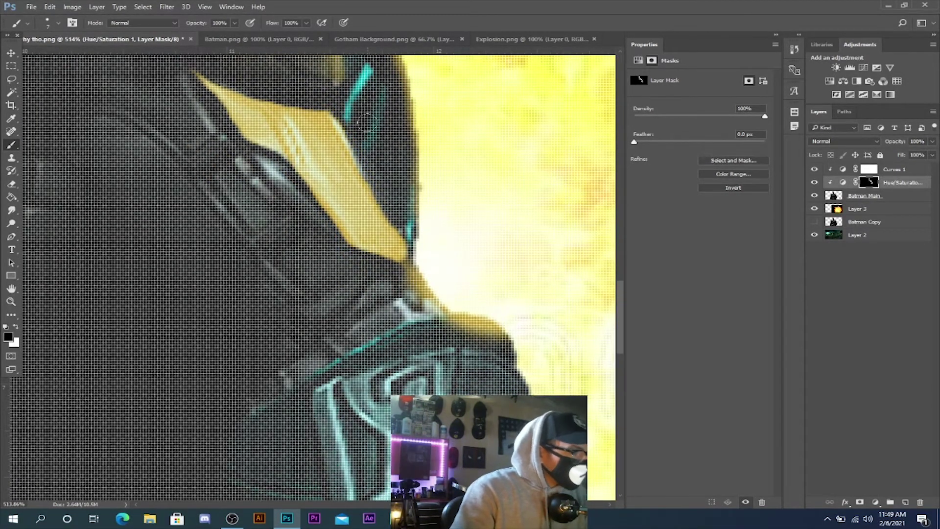
Soften the golden light on the inner side of the arm plate with a large soft brush at 30% opacity
scroll(351, 136, down, 4)
right_click(318, 189)
drag(371, 216, 401, 218)
key(Return)
key(3)
right_click(225, 137)
drag(347, 185, 272, 185)
key(Return)
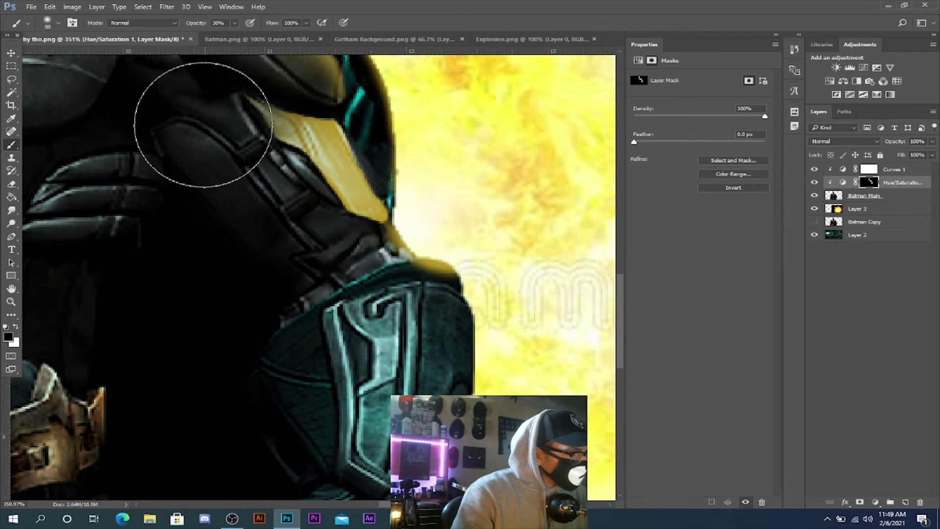
drag(204, 125, 309, 210)
scroll(309, 209, down, 2)
scroll(191, 240, up, 3)
scroll(260, 269, down, 5)
Paint a thin golden rim along the cape's outer edge beside the arm with a 5 px brush
right_click(316, 269)
drag(401, 279, 381, 281)
text(x)
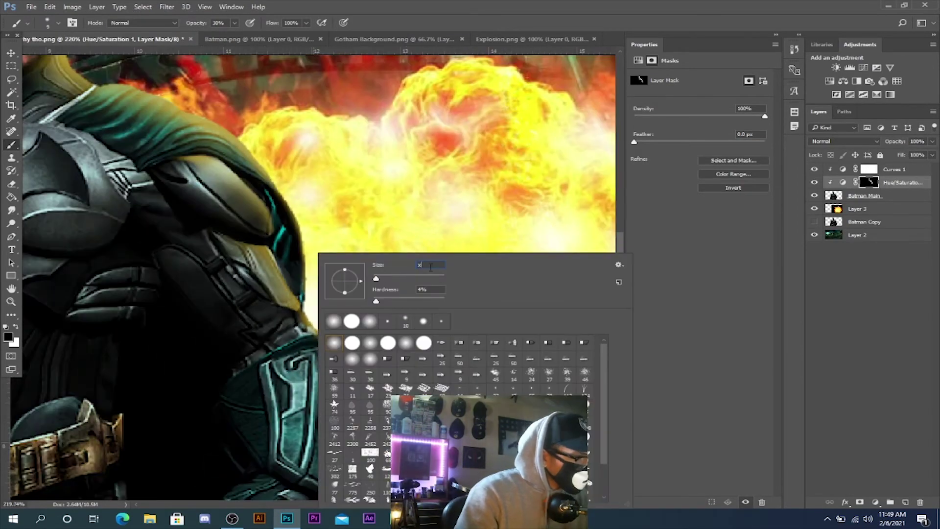
key(BackSpace)
text(5)
key(Return)
key(x)
scroll(184, 281, up, 6)
mouse_move(343, 122)
mouse_down()
mouse_move(394, 195)
mouse_move(360, 135)
mouse_up()
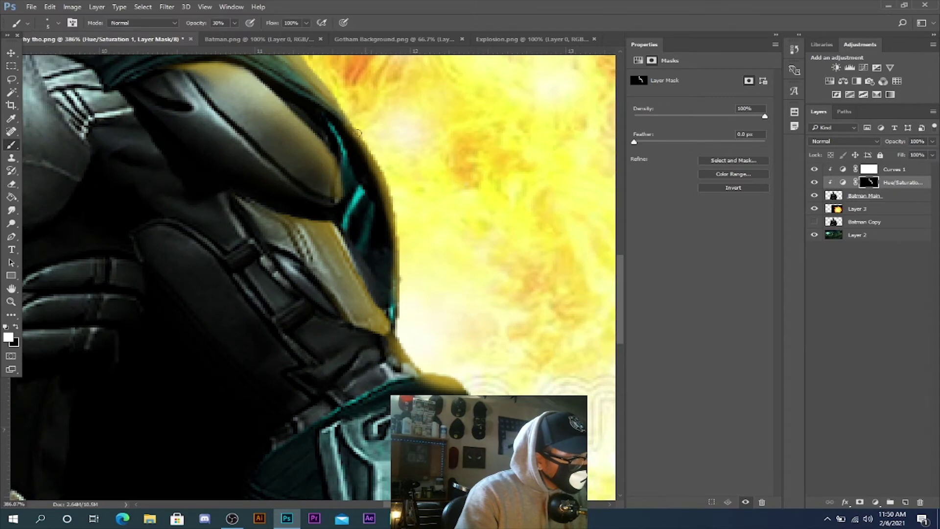
Strengthen the golden rim down the cape's edge at higher opacity, and mask the light off the top of the gauntlet
scroll(407, 195, down, 3)
right_click(413, 175)
key(Return)
drag(399, 220, 397, 241)
click(235, 23)
drag(240, 34, 275, 36)
drag(395, 241, 405, 173)
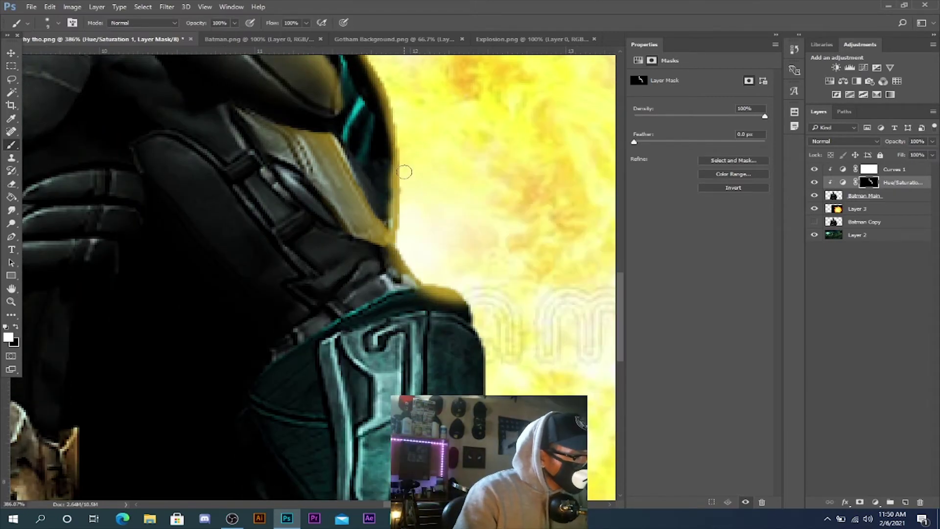
drag(385, 211, 378, 111)
scroll(384, 142, down, 3)
mouse_move(386, 189)
mouse_down()
mouse_move(400, 219)
mouse_move(455, 243)
mouse_up()
Adjust the brush size, and trace a pen path along the gauntlet's upper rim down to its inner corner
right_click(425, 307)
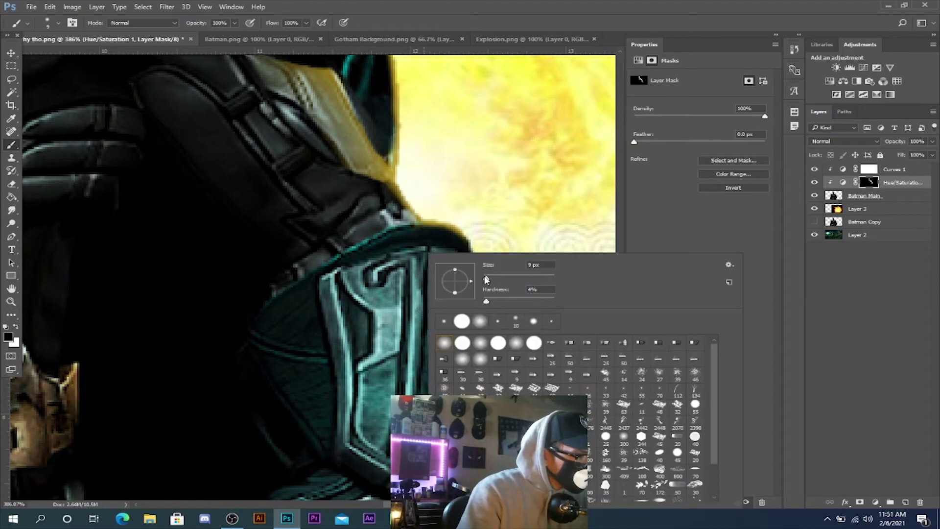
right_click(401, 295)
key(Return)
key(p)
click(431, 225)
drag(268, 305, 137, 406)
alt+click(268, 305)
drag(250, 328, 245, 337)
alt+click(250, 328)
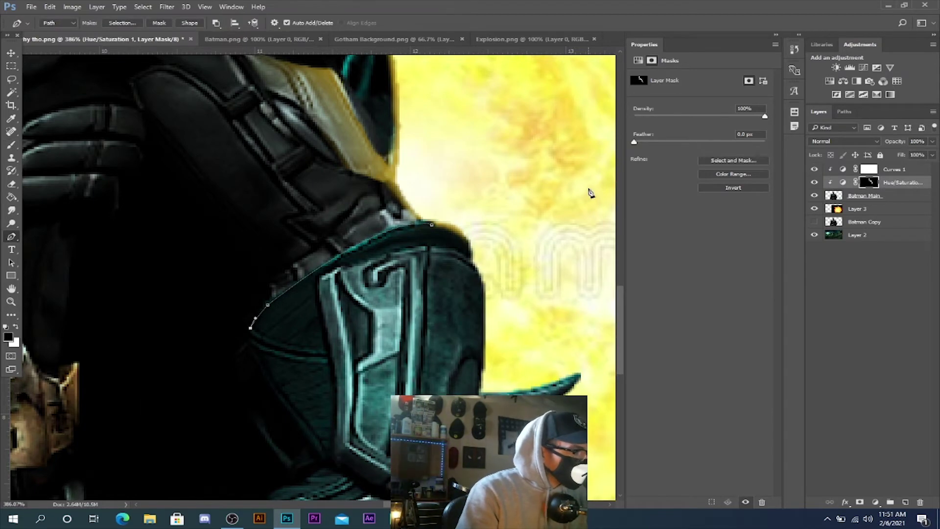
Stroke the gauntlet rim path on the mask with the brush in white to add a golden edge
key(b)
click(11, 237)
right_click(336, 297)
click(362, 98)
click(459, 116)
right_click(342, 279)
click(365, 93)
key(Return)
key(Return)
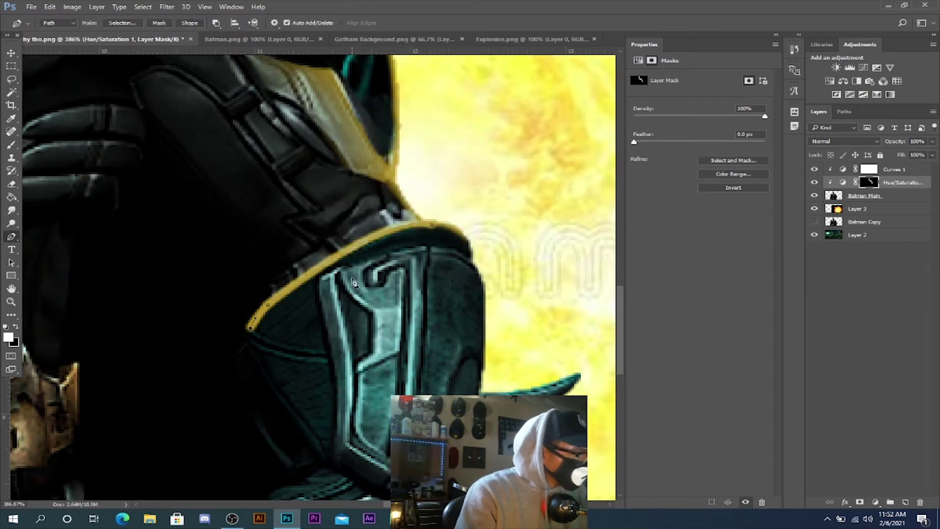
Trace a path around the gauntlet plate's top and outer edge, stroke it on the mask, and delete the path
click(270, 309)
drag(474, 268, 486, 462)
alt+click(473, 268)
scroll(473, 268, down, 1)
alt+click(482, 326)
scroll(482, 327, down, 1)
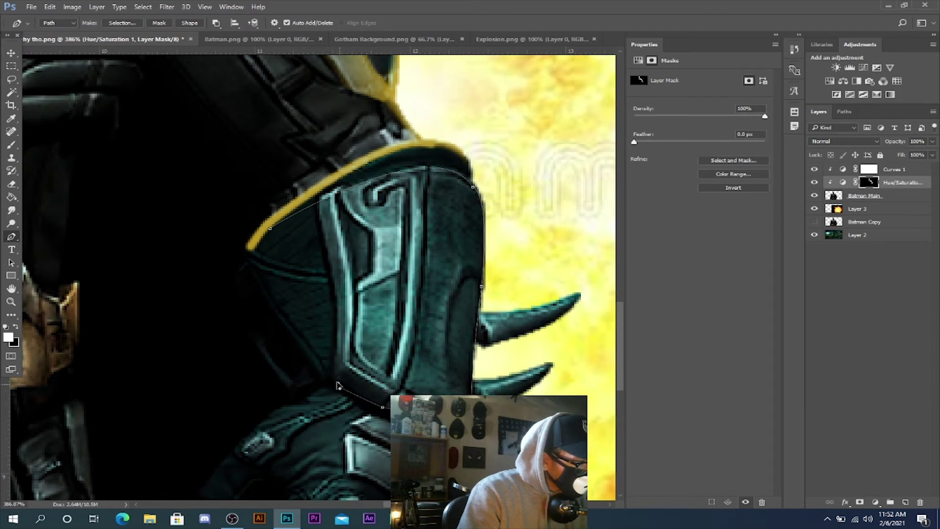
right_click(435, 362)
click(466, 175)
key(Return)
right_click(440, 375)
click(479, 136)
Trace the inner edge of the gauntlet's decorative panel, stroke the path with golden light, and delete it
click(376, 385)
drag(350, 341, 348, 308)
key(z)
key(p)
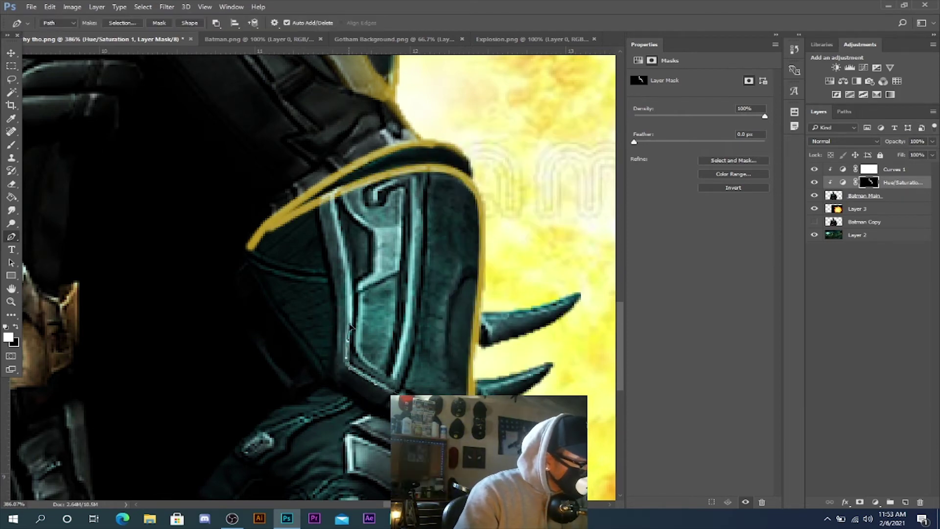
click(334, 198)
right_click(405, 265)
click(495, 88)
key(Return)
right_click(344, 237)
click(400, 271)
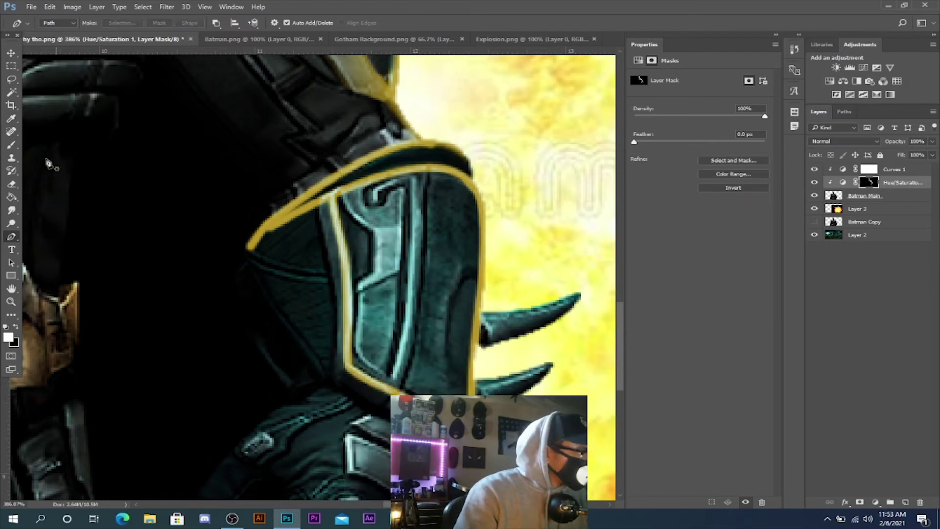
Fill the band between the gauntlet's two golden rim lines by brushing white on the mask
key(b)
drag(386, 168, 337, 183)
mouse_move(379, 160)
mouse_down()
mouse_move(438, 148)
mouse_move(466, 177)
mouse_up()
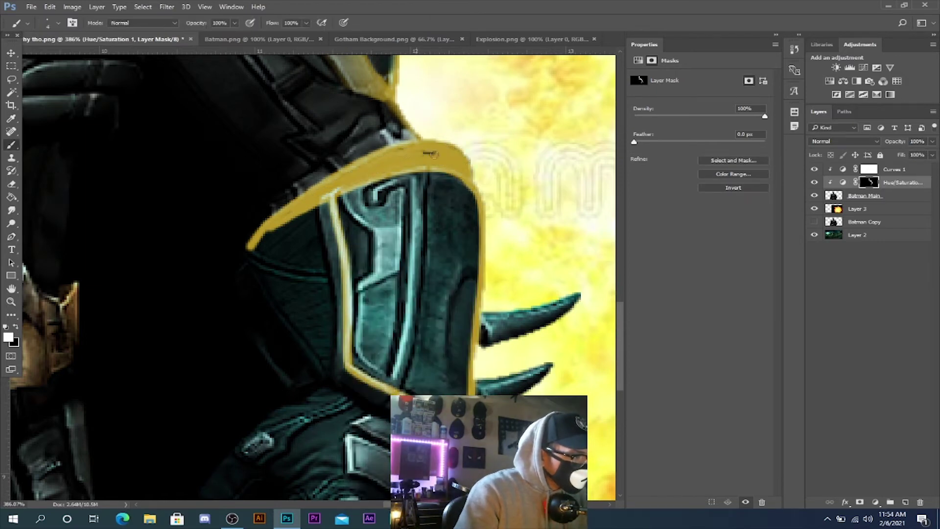
Soften the golden band on the gauntlet's upper rim with a 64 px black brush at 21% opacity
right_click(360, 210)
drag(426, 233, 440, 233)
drag(489, 257, 426, 257)
click(234, 23)
drag(238, 35, 193, 36)
click(327, 138)
key(x)
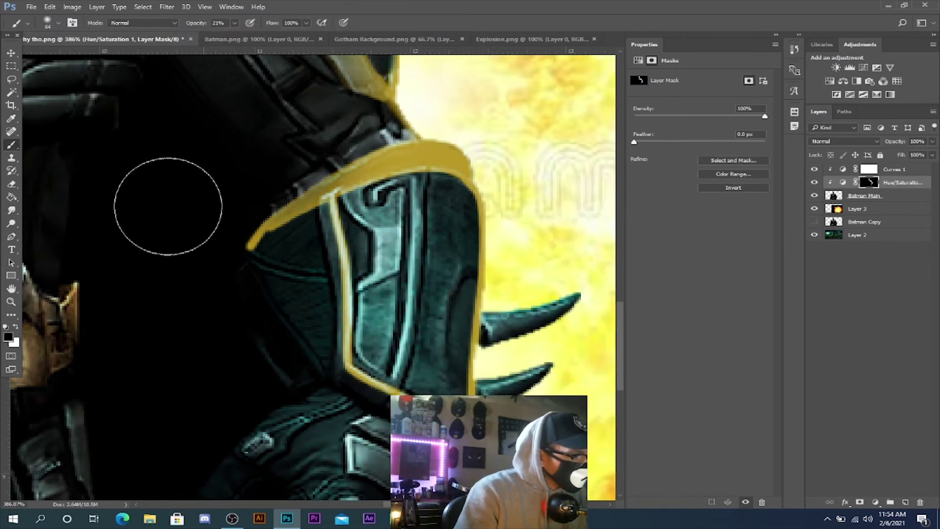
drag(229, 187, 323, 127)
Fade the golden outline along the gauntlet's inner side and panel edge with a smaller low-opacity brush
right_click(332, 135)
drag(415, 160, 406, 160)
click(343, 132)
drag(323, 208, 219, 234)
drag(328, 206, 333, 270)
scroll(437, 212, down, 1)
scroll(437, 211, down, 2)
Paint golden light down the gauntlet's outer plate and panel with a small white brush at higher opacity
right_click(377, 225)
drag(470, 265, 461, 264)
click(235, 23)
drag(235, 35, 276, 36)
click(408, 214)
key(x)
mouse_move(409, 219)
mouse_down()
mouse_move(331, 338)
mouse_move(384, 387)
mouse_up()
key(ctrl+z)
right_click(389, 253)
drag(454, 275, 449, 275)
click(396, 212)
mouse_move(392, 210)
mouse_down()
mouse_move(434, 288)
mouse_move(435, 274)
mouse_move(417, 342)
mouse_move(423, 382)
mouse_up()
click(232, 519)
click(232, 519)
mouse_move(420, 344)
mouse_down()
mouse_move(361, 211)
mouse_move(347, 316)
mouse_move(407, 307)
mouse_move(384, 232)
mouse_move(382, 363)
mouse_move(352, 276)
mouse_up()
Blend the gauntlet's golden light inward with a 39 px soft black brush at 21% opacity
right_click(196, 209)
drag(257, 235, 273, 235)
click(235, 23)
drag(237, 36, 195, 41)
click(58, 23)
drag(135, 79, 67, 78)
click(278, 202)
key(x)
mouse_move(343, 230)
mouse_down()
mouse_move(346, 311)
mouse_move(393, 222)
mouse_move(374, 368)
mouse_up()
scroll(442, 348, down, 12)
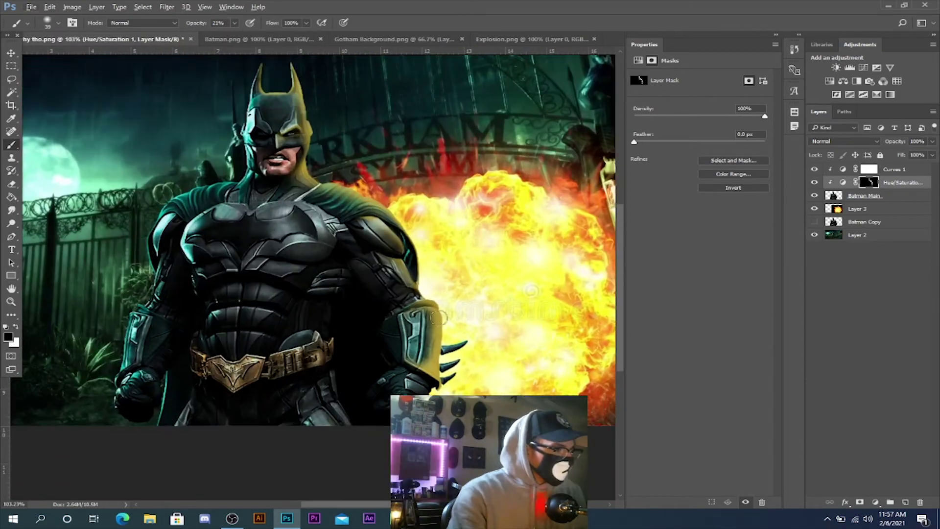
Undo the last two gauntlet strokes and fade its golden light with a much larger soft black brush at 21% opacity
key(ctrl+alt+z)
key(ctrl+alt+z)
right_click(422, 336)
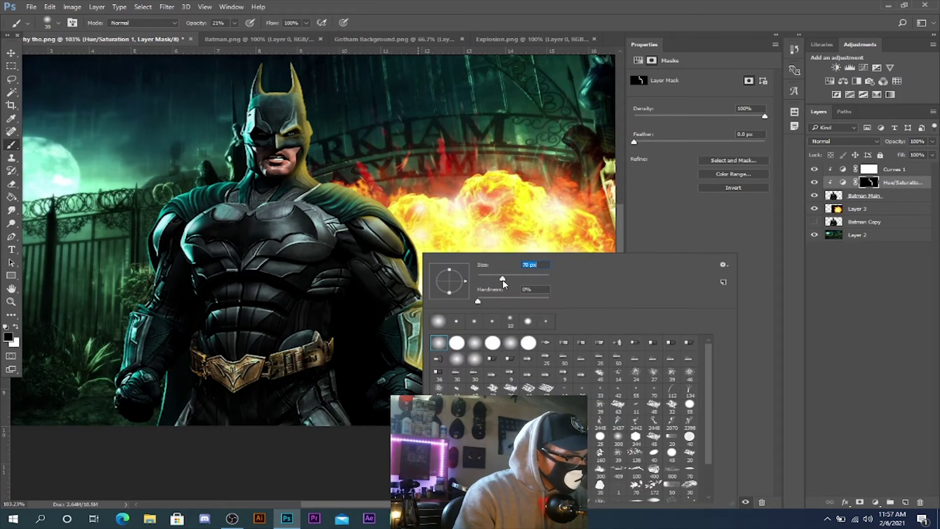
drag(503, 279, 527, 279)
drag(385, 346, 392, 339)
scroll(426, 373, down, 6)
scroll(387, 346, down, 1)
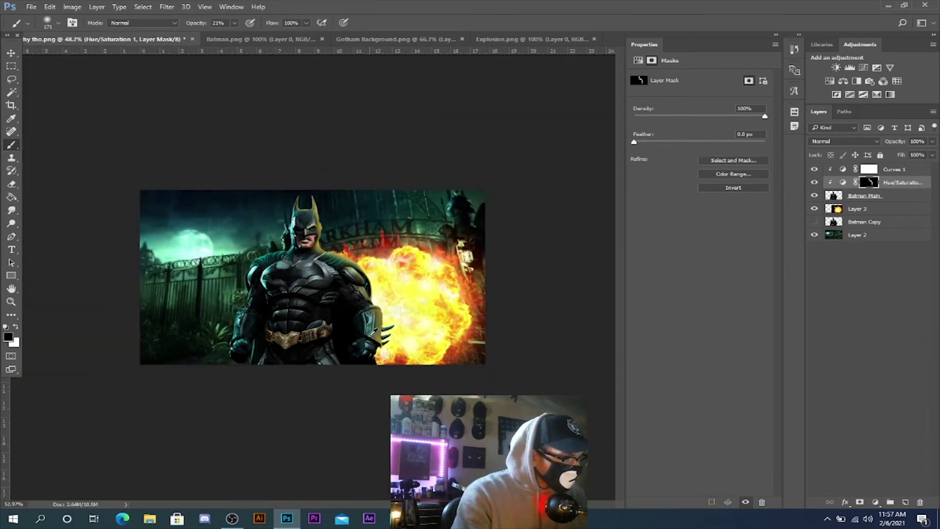
scroll(364, 323, up, 14)
Paint golden light over the three gauntlet spikes with a small white brush at 100% opacity
right_click(284, 379)
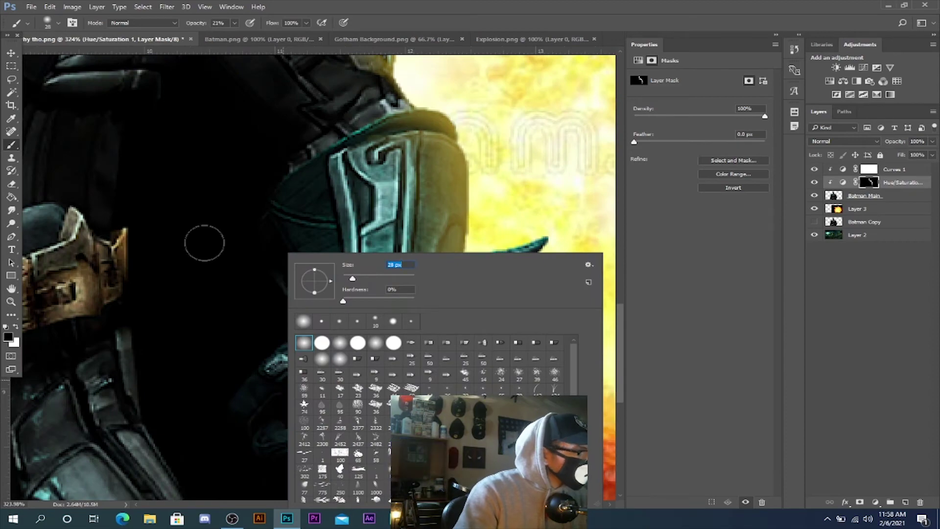
click(234, 23)
drag(234, 37, 281, 37)
key(x)
mouse_move(539, 240)
mouse_down()
mouse_move(514, 308)
mouse_move(480, 360)
mouse_up()
scroll(483, 367, down, 3)
Paint the two plates on the back of the glove below the gauntlet gold with a very small white brush
right_click(489, 333)
drag(557, 279, 551, 281)
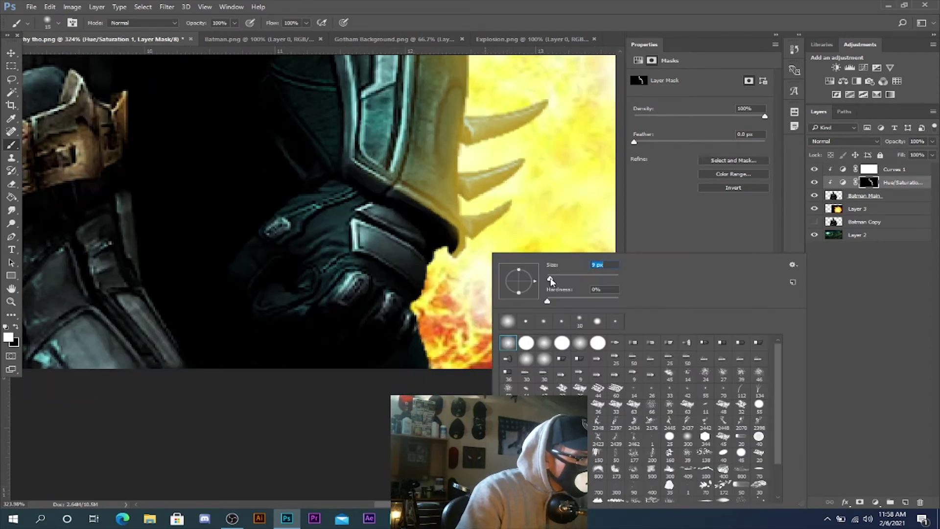
key(Return)
key(p)
click(427, 252)
click(12, 146)
scroll(393, 226, up, 10)
mouse_move(475, 267)
mouse_down()
mouse_move(378, 223)
mouse_move(474, 254)
mouse_move(431, 232)
mouse_up()
mouse_move(472, 319)
mouse_down()
mouse_move(448, 300)
mouse_move(294, 273)
mouse_move(480, 329)
mouse_move(361, 301)
mouse_move(407, 313)
mouse_up()
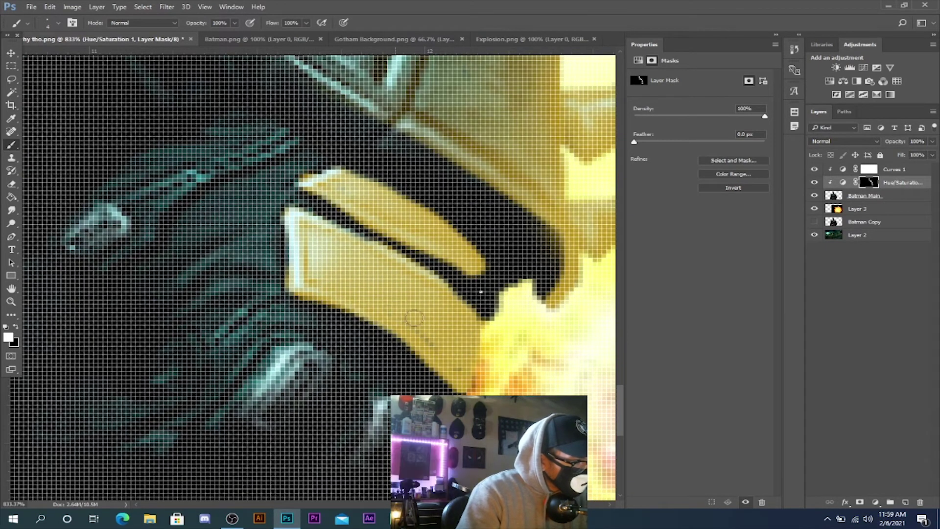
Paint the three glove knuckles nearest the explosion gold with the same small white brush
scroll(407, 313, down, 4)
mouse_move(310, 253)
mouse_down()
mouse_move(313, 310)
mouse_move(289, 300)
mouse_up()
mouse_move(384, 309)
mouse_down()
mouse_move(393, 362)
mouse_move(398, 329)
mouse_up()
drag(435, 363, 422, 393)
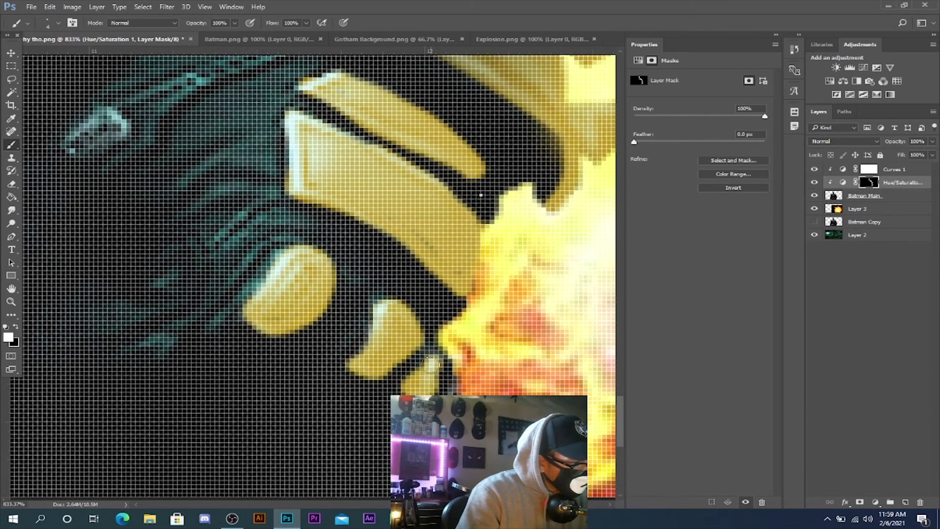
Blend the gold on the glove plates and knuckles inward with a soft black brush at low opacity
scroll(427, 346, down, 7)
right_click(201, 207)
drag(260, 230, 297, 231)
click(234, 23)
drag(237, 36, 191, 37)
click(342, 231)
key(x)
mouse_move(334, 229)
mouse_down()
mouse_move(300, 330)
mouse_move(372, 231)
mouse_up()
right_click(305, 198)
drag(384, 346, 424, 361)
scroll(431, 344, down, 11)
scroll(440, 340, up, 10)
Paint a thin golden rim down the glove's explosion-side edge with a 10 px white brush at 100% opacity
key(x)
right_click(523, 248)
drag(589, 278, 587, 278)
click(235, 23)
drag(233, 35, 276, 36)
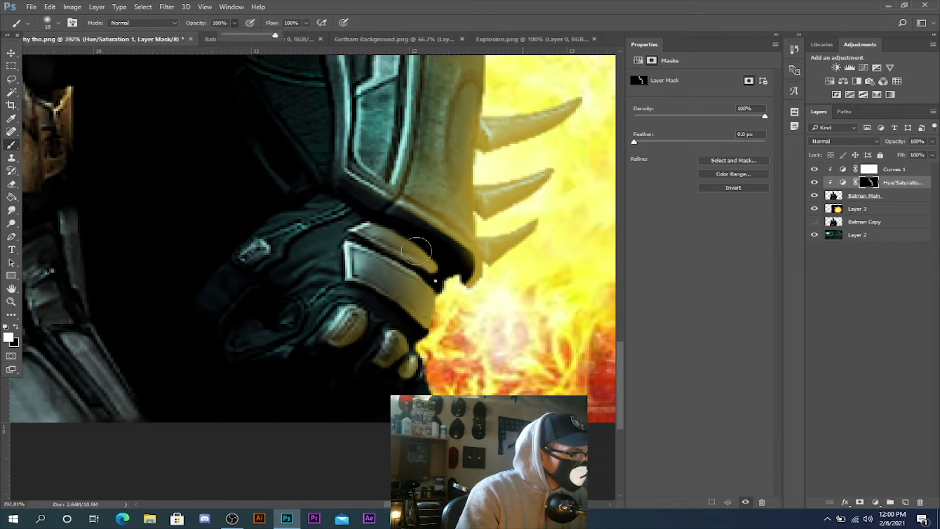
right_click(465, 252)
drag(529, 281, 526, 281)
mouse_move(462, 280)
mouse_down()
mouse_move(444, 287)
mouse_move(467, 444)
mouse_up()
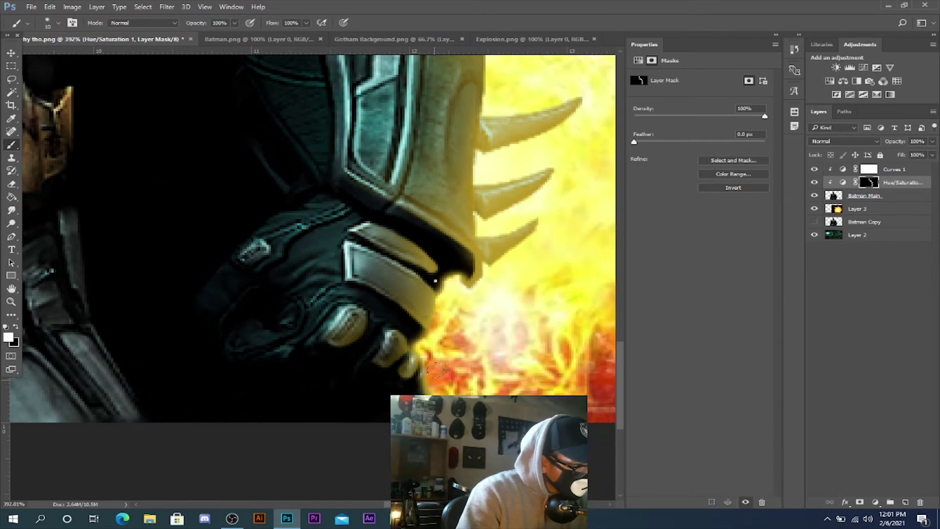
scroll(469, 293, down, 10)
Trace a closed Pen path around the chest plate half on the explosion side
scroll(260, 172, up, 8)
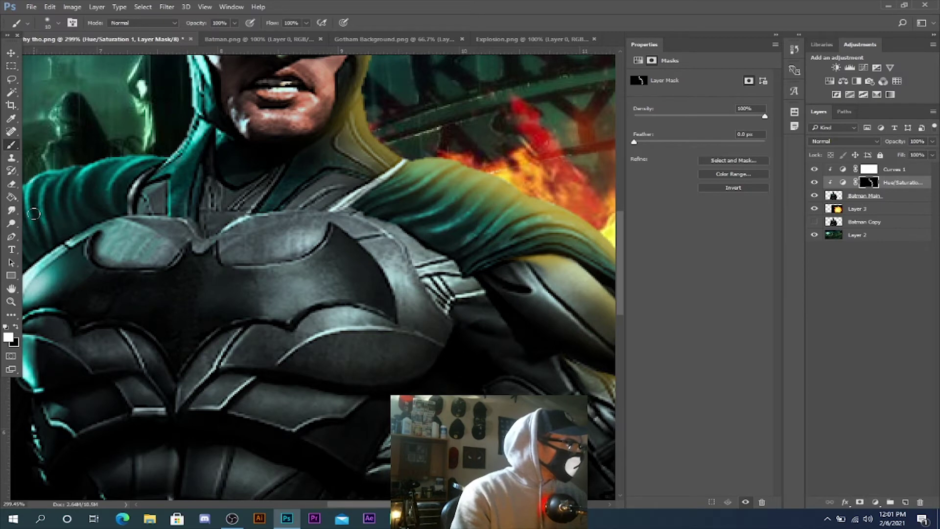
click(11, 239)
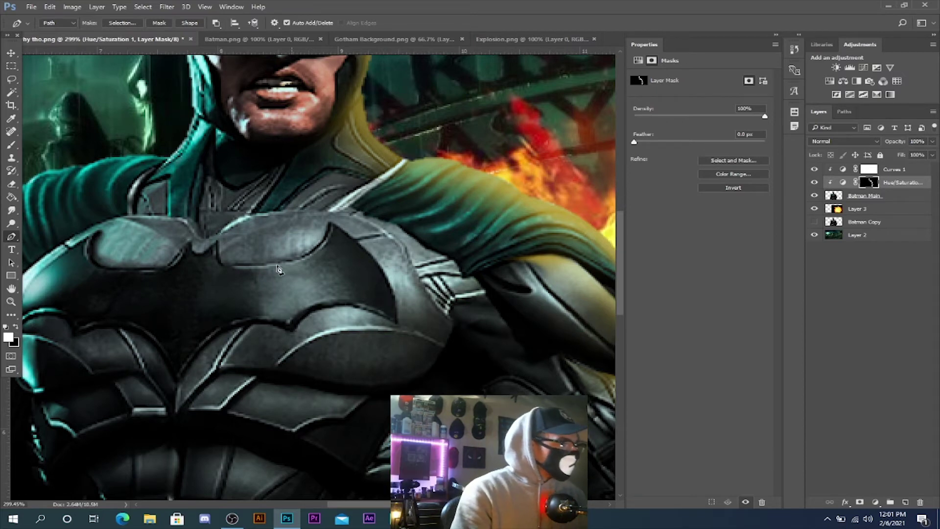
key(ctrl+z)
click(216, 237)
drag(375, 222, 505, 254)
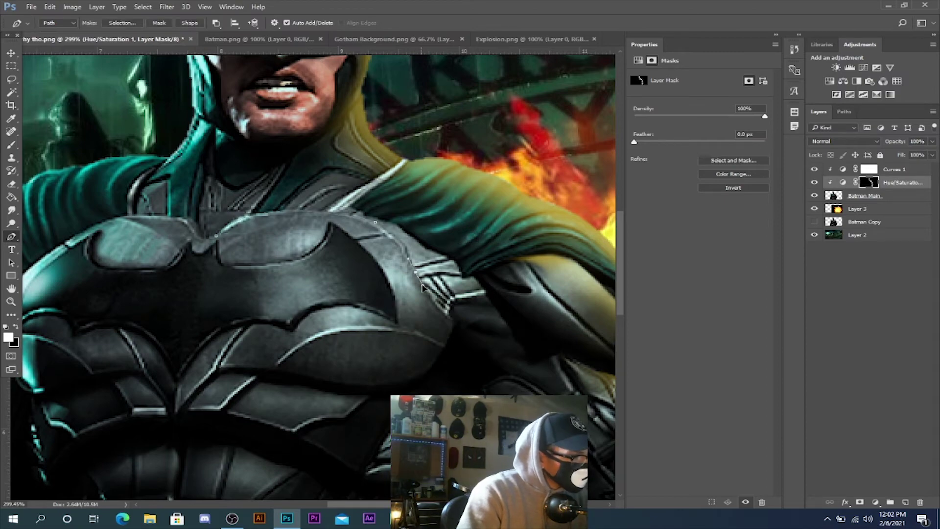
click(441, 355)
click(424, 376)
scroll(423, 372, down, 4)
drag(373, 313, 364, 309)
click(219, 294)
click(216, 163)
Try to stroke the chest plate path with the brush
right_click(237, 187)
click(283, 268)
key(Return)
key(ctrl+z)
Stroke the chest plate path on the mask with a 4 px white brush at 100% hardness, and delete the path
key(b)
right_click(292, 172)
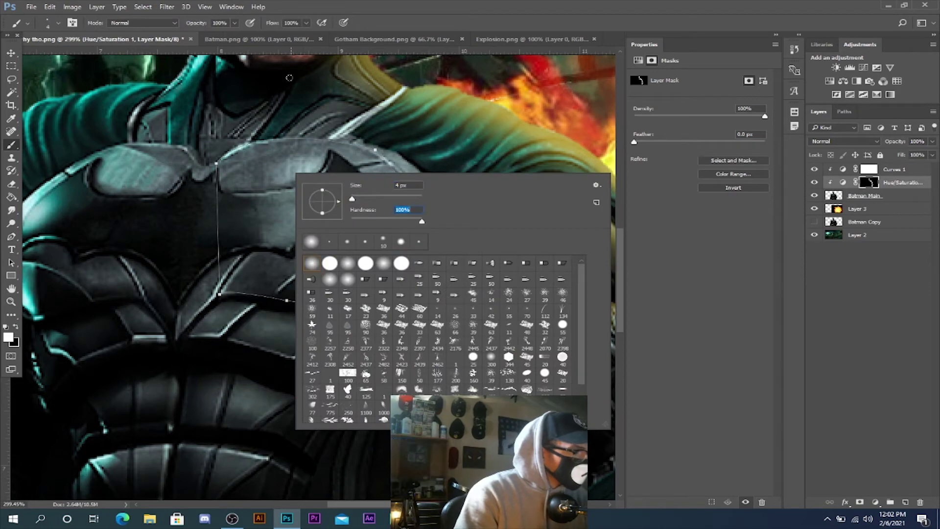
click(11, 237)
right_click(243, 223)
click(283, 304)
key(Return)
right_click(180, 209)
click(206, 228)
key(b)
scroll(247, 130, up, 5)
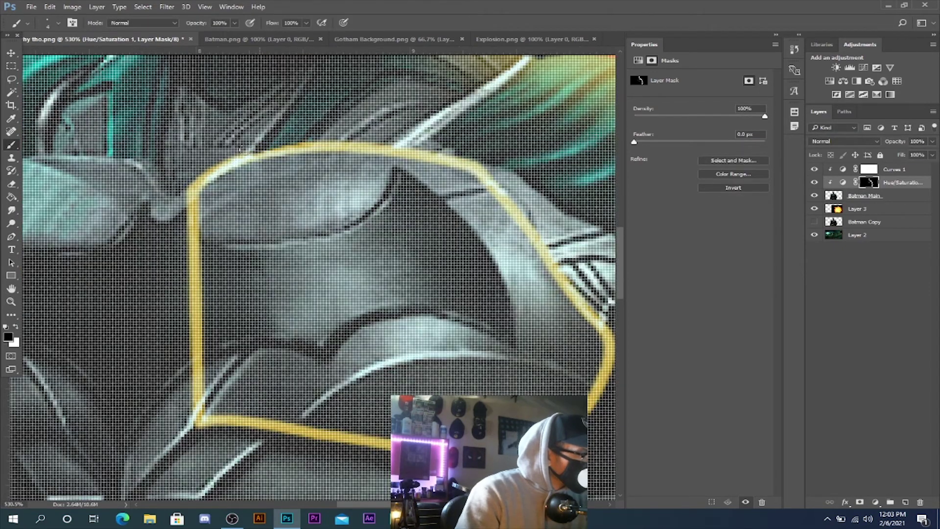
scroll(544, 275, down, 3)
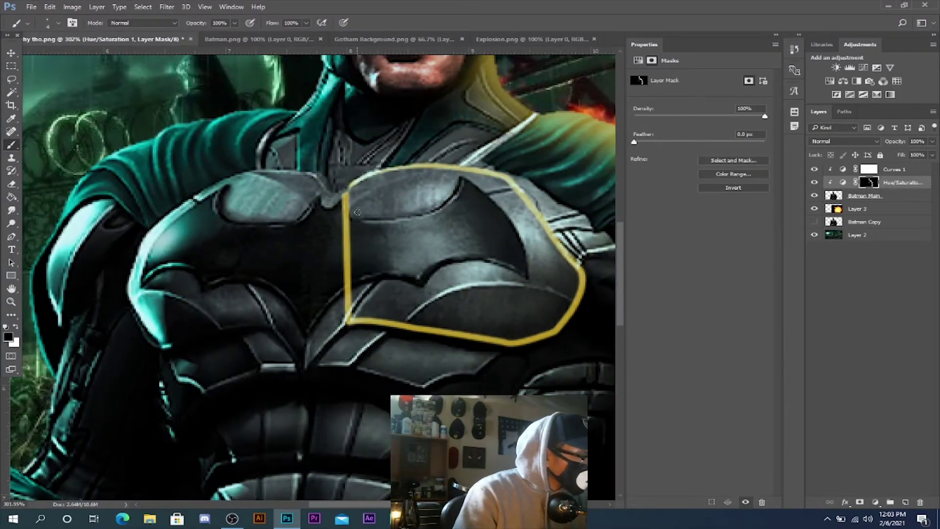
Fill the outlined chest plate half and the plate below it with gold using a 10 px white brush
mouse_move(411, 171)
mouse_down()
mouse_move(475, 171)
mouse_move(579, 283)
mouse_up()
mouse_move(501, 336)
mouse_down()
mouse_move(355, 311)
mouse_move(354, 200)
mouse_move(365, 215)
mouse_up()
right_click(466, 210)
text(10)
key(Return)
mouse_move(430, 181)
mouse_down()
mouse_move(381, 204)
mouse_move(537, 319)
mouse_move(365, 262)
mouse_move(509, 316)
mouse_move(565, 272)
mouse_move(531, 291)
mouse_move(507, 240)
mouse_move(515, 262)
mouse_move(491, 316)
mouse_move(453, 261)
mouse_move(498, 268)
mouse_move(379, 246)
mouse_move(340, 253)
mouse_move(433, 288)
mouse_move(518, 268)
mouse_move(443, 258)
mouse_up()
scroll(544, 265, down, 1)
scroll(543, 265, down, 2)
key(ctrl+z)
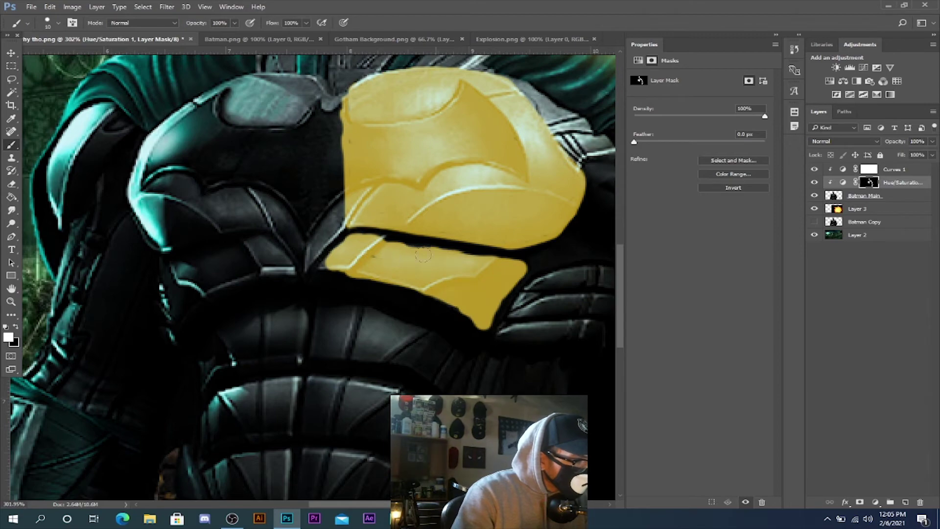
mouse_move(340, 279)
mouse_down()
mouse_move(490, 321)
mouse_move(446, 306)
mouse_move(468, 281)
mouse_move(521, 281)
mouse_up()
key(ctrl+z)
Blend the chest plates' gold toward the explosion-side edge with soft black brushes at 26% opacity
scroll(428, 298, down, 3)
right_click(406, 250)
click(235, 23)
drag(239, 35, 195, 35)
right_click(339, 218)
drag(455, 247, 398, 268)
mouse_move(365, 201)
mouse_down()
mouse_move(387, 235)
mouse_move(430, 229)
mouse_move(412, 304)
mouse_move(457, 233)
mouse_up()
right_click(419, 220)
drag(530, 249, 519, 249)
drag(465, 205, 428, 299)
scroll(392, 263, down, 9)
scroll(373, 323, up, 10)
right_click(160, 246)
mouse_move(259, 271)
mouse_down()
mouse_move(217, 271)
mouse_move(281, 293)
mouse_up()
click(348, 242)
Paint the three rib straps beside the lower chest plate gold with a small white brush at 100% opacity
key(x)
scroll(356, 258, up, 8)
right_click(349, 244)
right_click(338, 214)
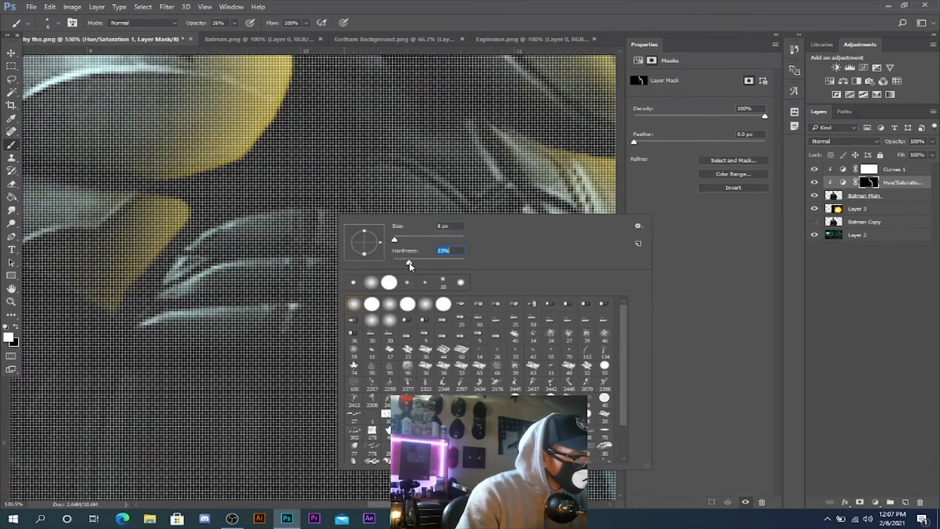
key(Return)
scroll(361, 238, down, 3)
click(235, 23)
drag(233, 36, 279, 36)
mouse_move(354, 228)
mouse_down()
mouse_move(250, 239)
mouse_move(352, 228)
mouse_move(314, 228)
mouse_move(356, 256)
mouse_move(289, 264)
mouse_move(326, 308)
mouse_move(260, 306)
mouse_move(298, 286)
mouse_up()
key(ctrl+z)
scroll(303, 281, up, 6)
Restore the dark gaps and clean the edges of the golden rib straps with a 3 px black brush
key(x)
mouse_move(352, 345)
mouse_down()
mouse_move(219, 355)
mouse_move(369, 343)
mouse_move(385, 300)
mouse_up()
scroll(382, 304, down, 2)
drag(270, 297, 220, 303)
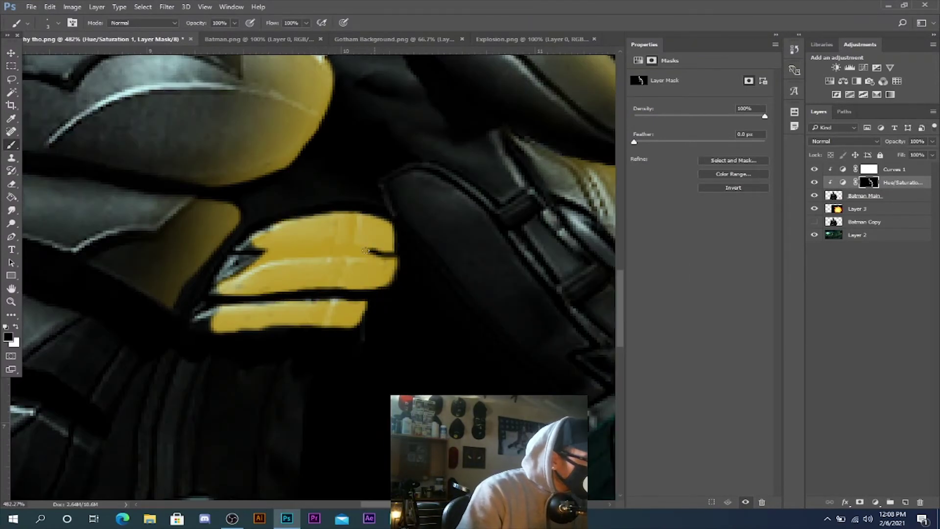
drag(366, 250, 312, 249)
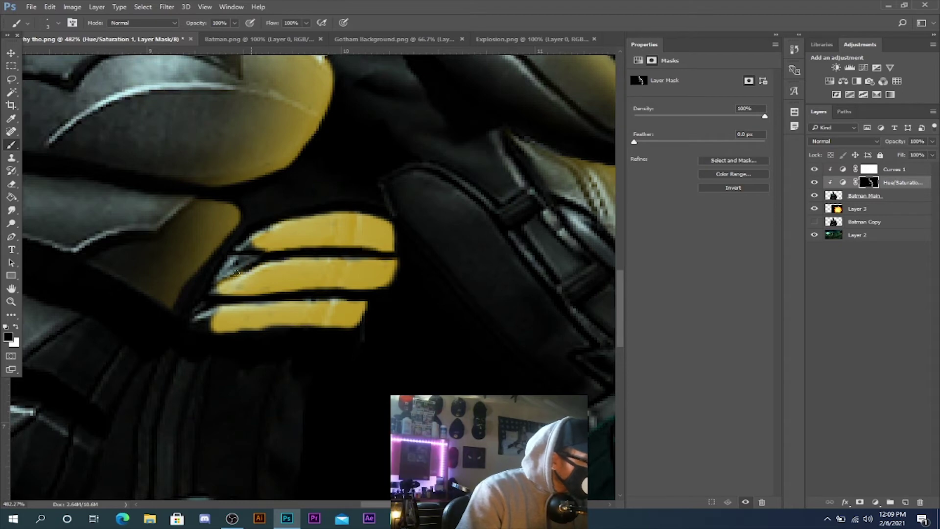
drag(398, 285, 400, 258)
scroll(402, 245, down, 1)
Fade the gold on the inner ends of the three rib straps with a soft black brush at 26% opacity
right_click(401, 217)
drag(456, 245, 463, 245)
click(234, 23)
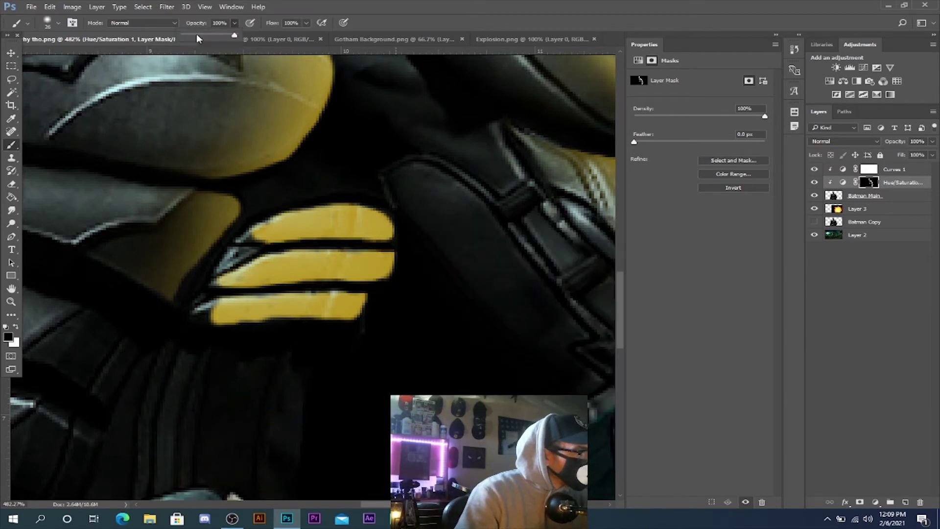
click(197, 35)
right_click(343, 208)
mouse_move(283, 213)
mouse_down()
mouse_move(266, 233)
mouse_move(304, 222)
mouse_up()
drag(284, 264, 233, 274)
drag(264, 311, 248, 323)
Blend the rib straps' gold farther toward their outer tips, varying the soft black brush's size
right_click(390, 158)
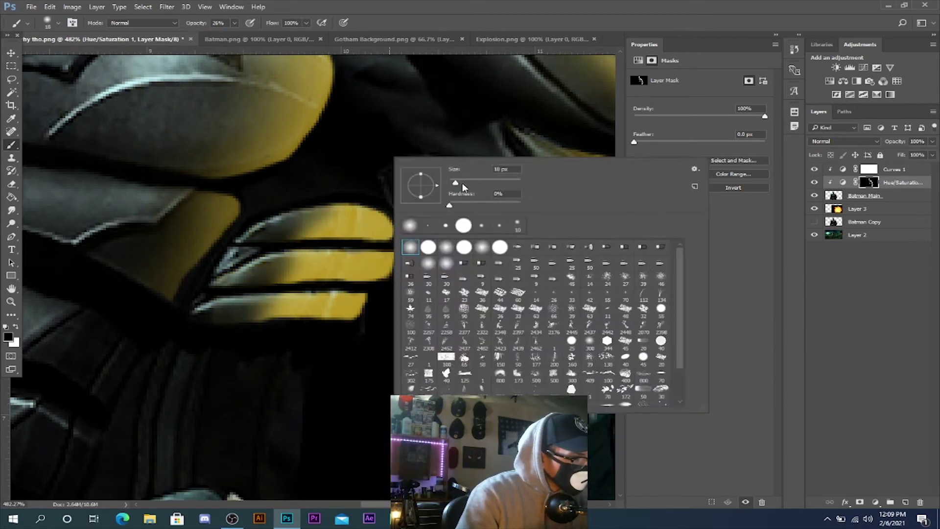
drag(458, 183, 465, 183)
click(329, 195)
drag(315, 250, 338, 218)
right_click(463, 253)
drag(542, 279, 534, 279)
drag(313, 296, 265, 298)
scroll(431, 298, down, 18)
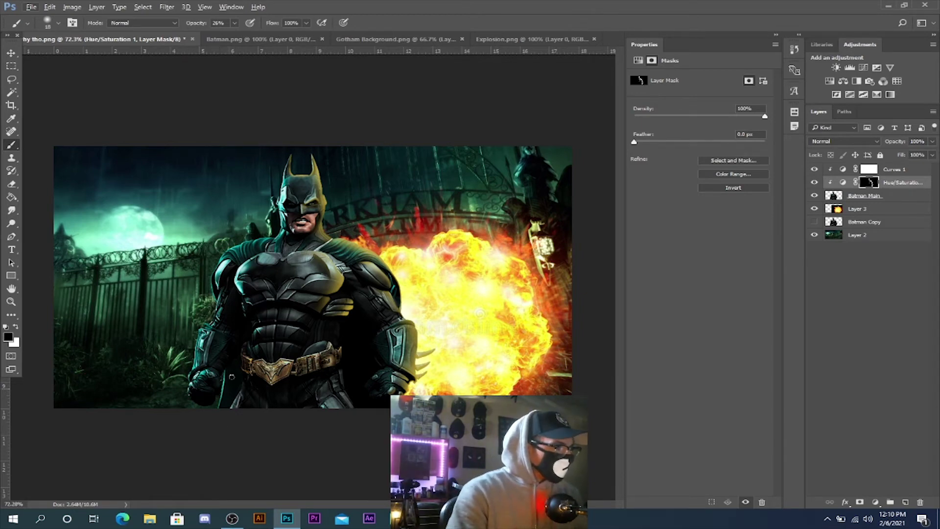
Paint a thin golden rim along the cape's top edge on the far shoulder with a white brush at 100% opacity
scroll(262, 265, up, 14)
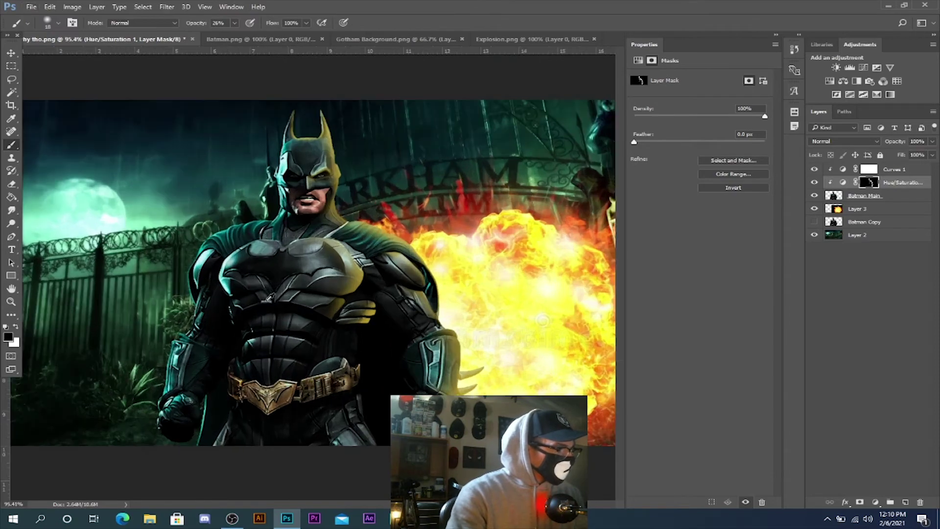
scroll(262, 245, up, 3)
key(x)
click(234, 23)
drag(233, 37, 278, 37)
mouse_move(391, 351)
mouse_down()
mouse_move(261, 389)
mouse_move(210, 415)
mouse_up()
key(ctrl+z)
scroll(284, 333, down, 3)
mouse_move(338, 238)
mouse_down()
mouse_move(281, 234)
mouse_move(154, 305)
mouse_up()
scroll(153, 305, down, 3)
drag(164, 178, 143, 203)
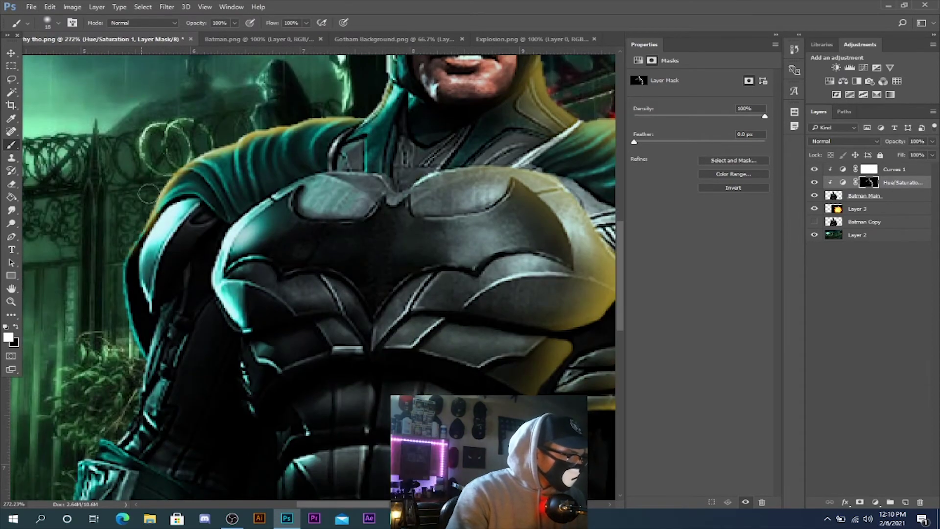
Paint a golden rim down the outer edge of the far gauntlet and fist, and mask the overspill with black
scroll(142, 196, down, 5)
scroll(83, 221, down, 3)
drag(53, 142, 36, 249)
key(x)
scroll(52, 196, down, 6)
key(x)
mouse_move(31, 164)
mouse_down()
mouse_move(66, 233)
mouse_move(93, 243)
mouse_up()
key(x)
drag(48, 186, 64, 220)
Paint a golden rim along the cape edge beside the far fist and trim the excess with black
key(x)
mouse_move(156, 255)
mouse_down()
mouse_move(183, 133)
mouse_move(174, 105)
mouse_up()
key(x)
mouse_move(189, 106)
mouse_down()
mouse_move(180, 263)
mouse_move(199, 189)
mouse_move(191, 127)
mouse_up()
scroll(148, 162, down, 7)
scroll(155, 143, up, 8)
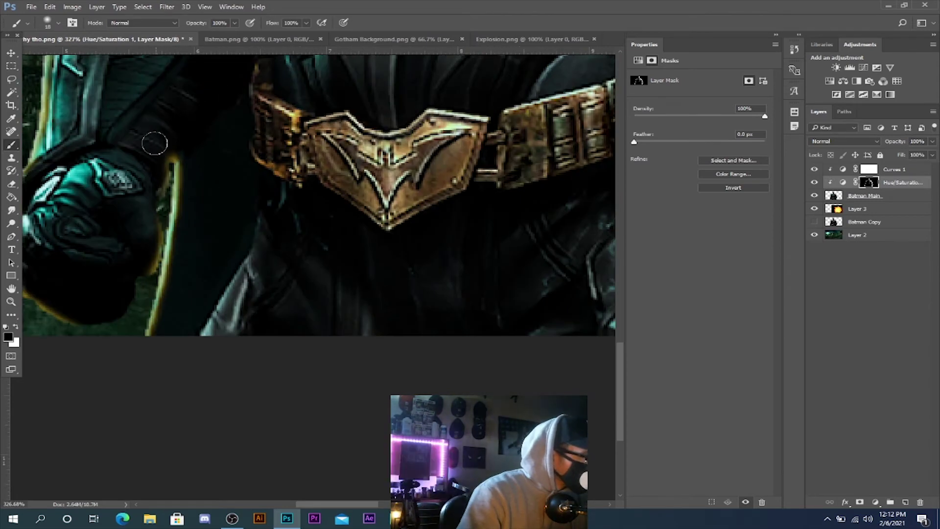
Touch up the golden rim on the inner edge of the far forearm above the fist with the white brush
scroll(155, 143, down, 8)
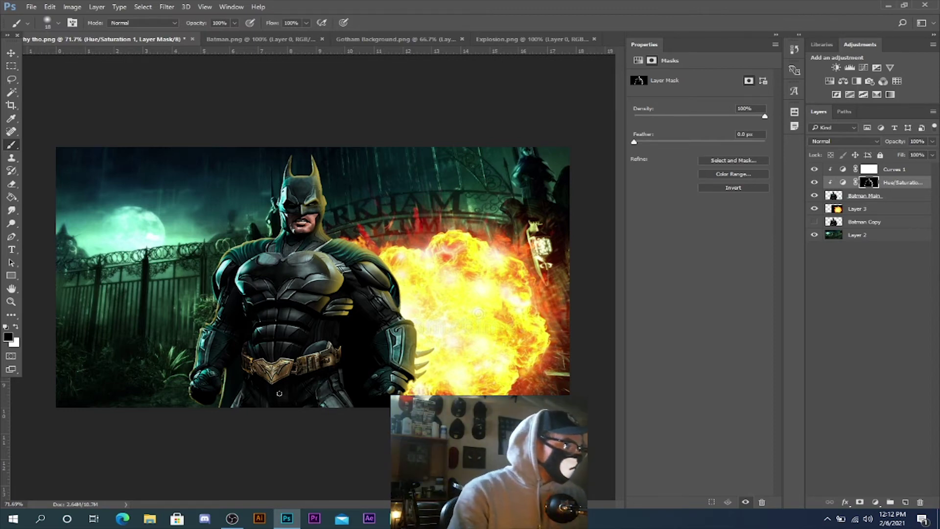
scroll(250, 378, up, 7)
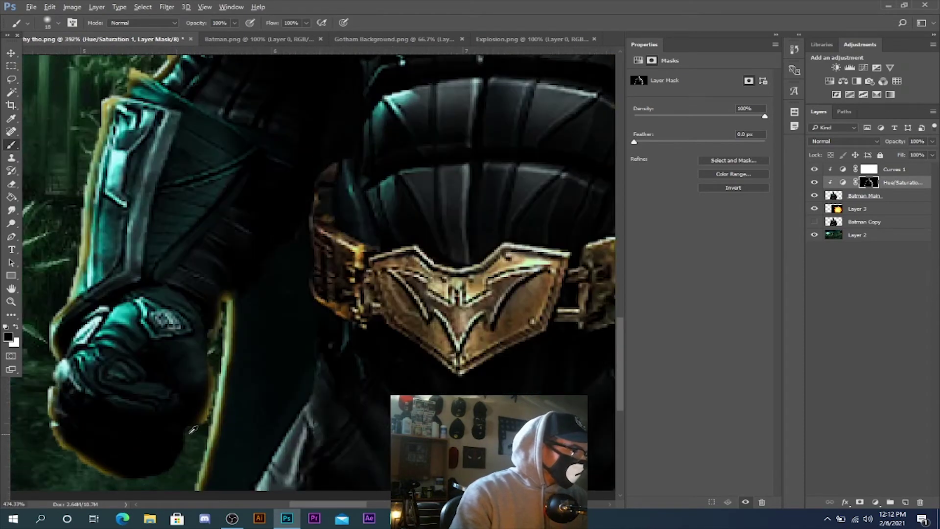
scroll(319, 245, down, 2)
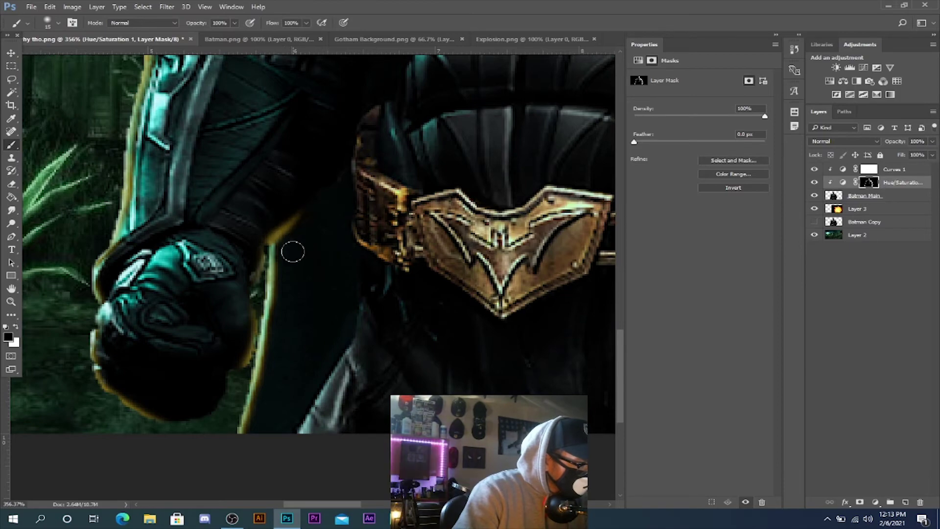
scroll(427, 361, down, 3)
scroll(364, 313, up, 4)
key(x)
drag(349, 300, 351, 332)
key(x)
scroll(343, 314, down, 7)
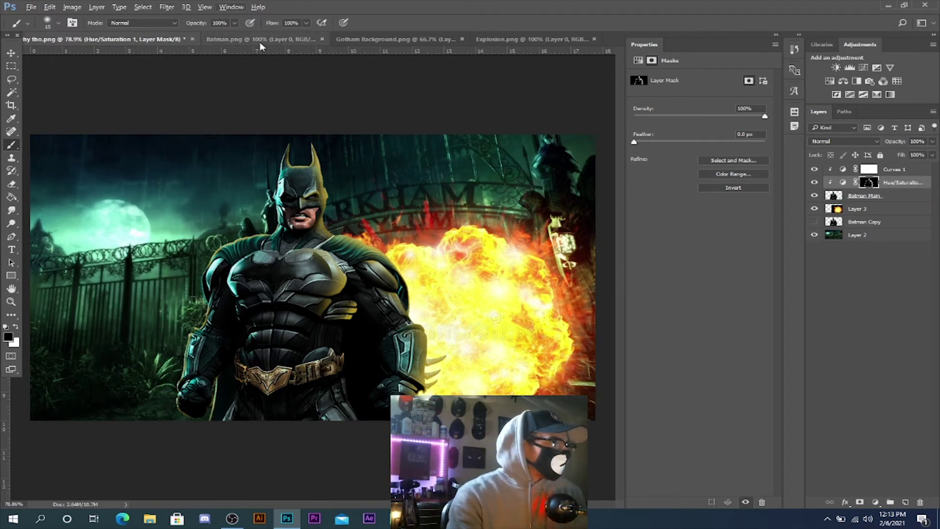
Open Rain.png from the Batman Tutorial Folder and copy its entire canvas
click(31, 7)
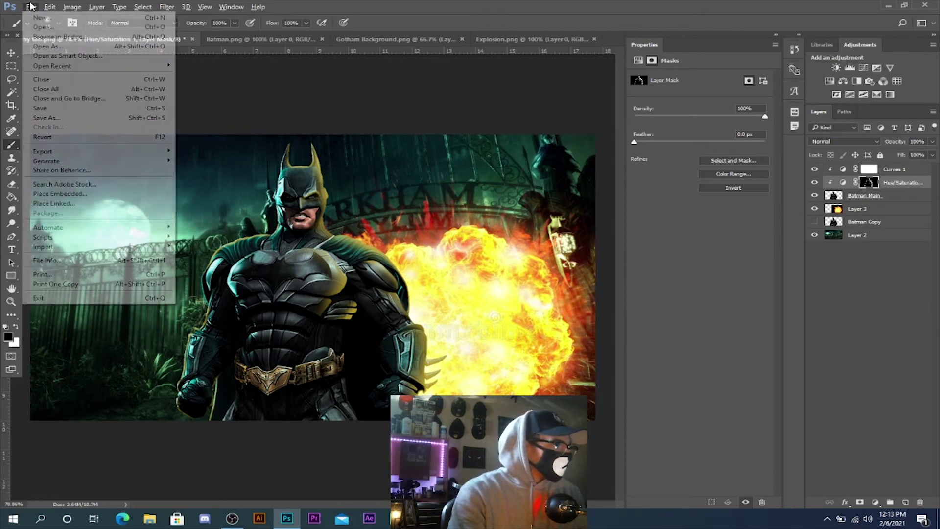
click(42, 27)
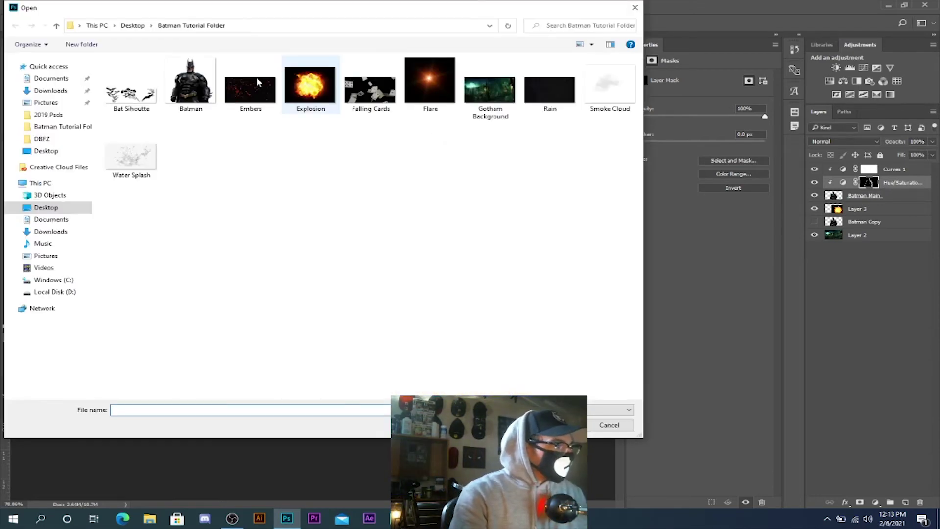
double_click(554, 92)
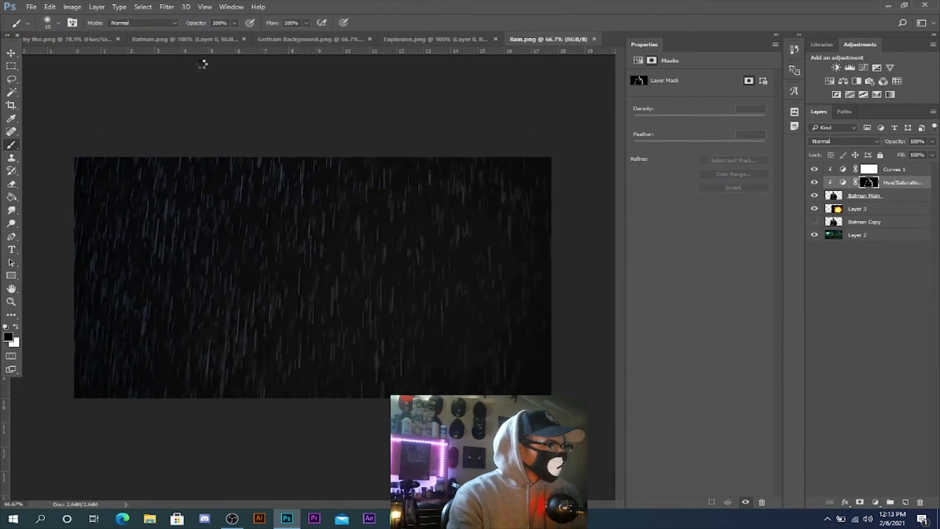
click(141, 7)
click(146, 17)
click(49, 7)
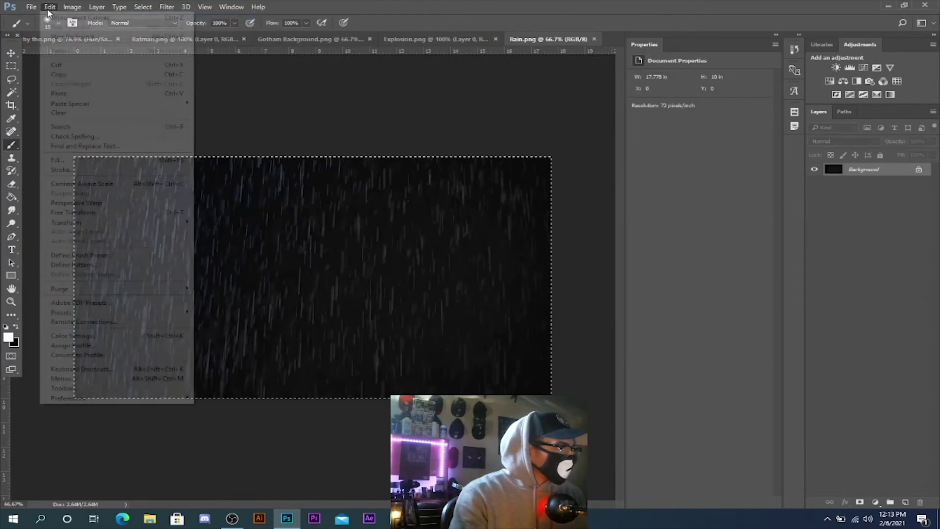
click(71, 77)
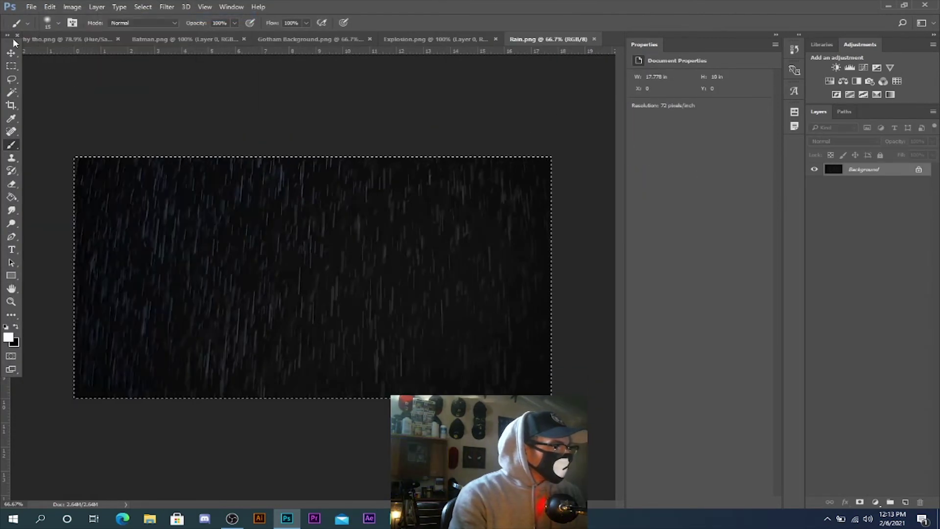
Paste the rain into the Batman composite as the topmost layer, release its clipping and set its blend mode to Screen
click(55, 42)
click(49, 7)
click(66, 93)
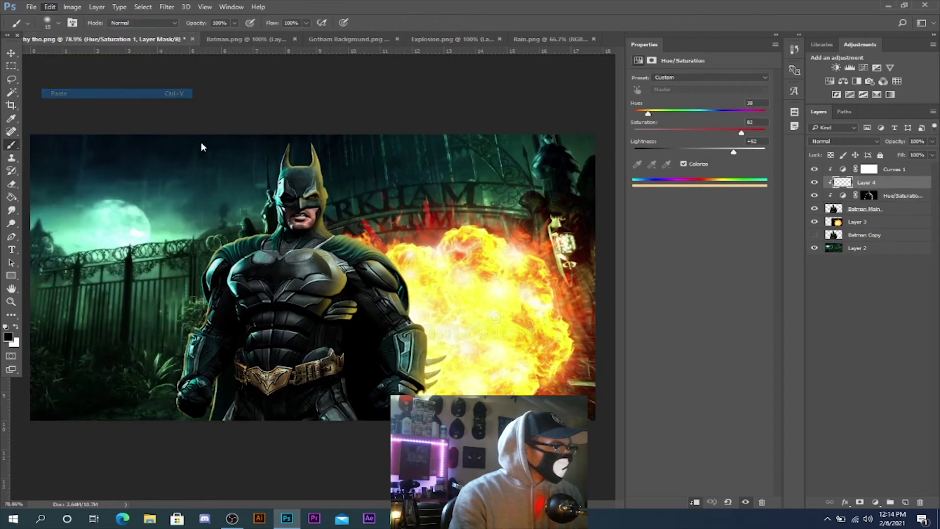
drag(889, 186, 889, 168)
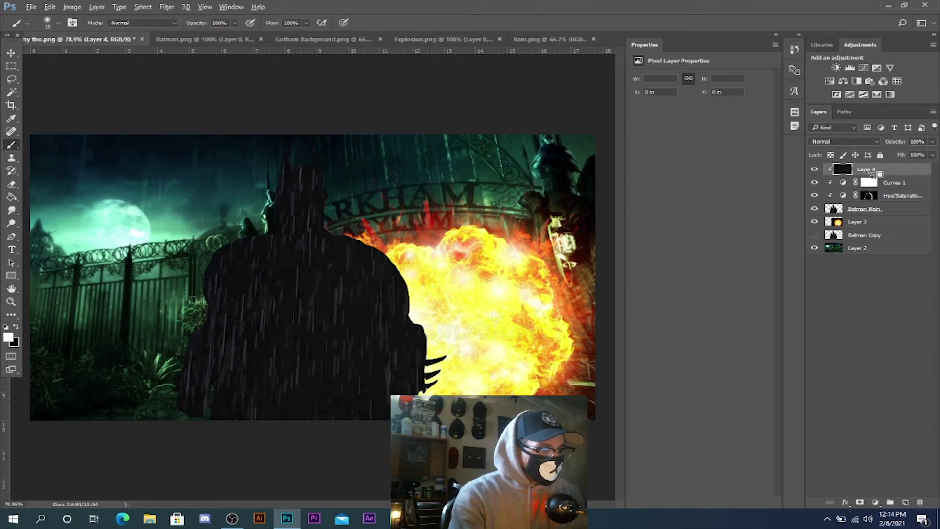
alt+click(892, 175)
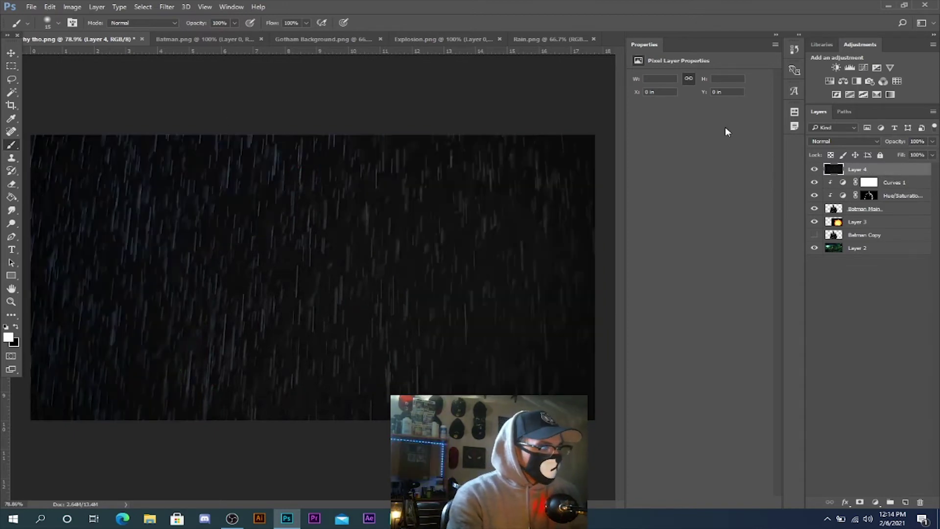
click(827, 141)
click(847, 204)
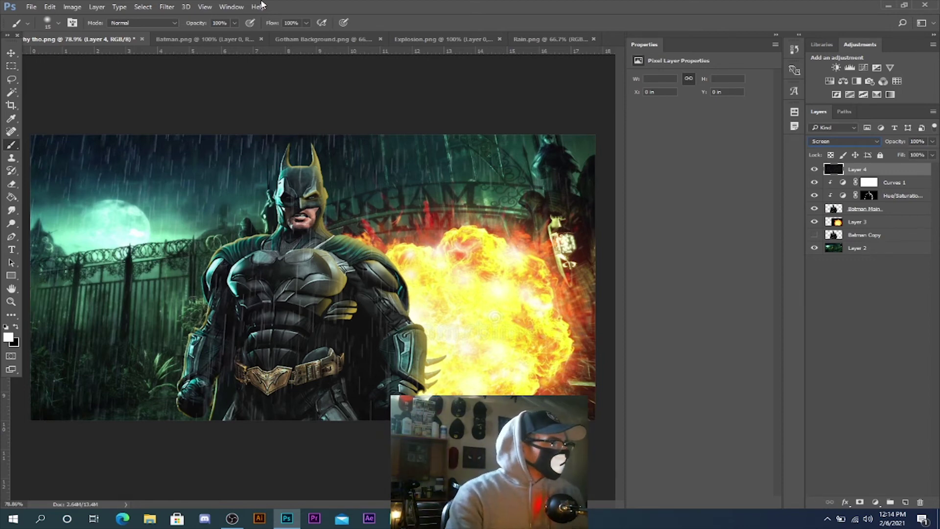
Open Water Splash.png from the Batman Tutorial Folder
click(29, 7)
click(44, 28)
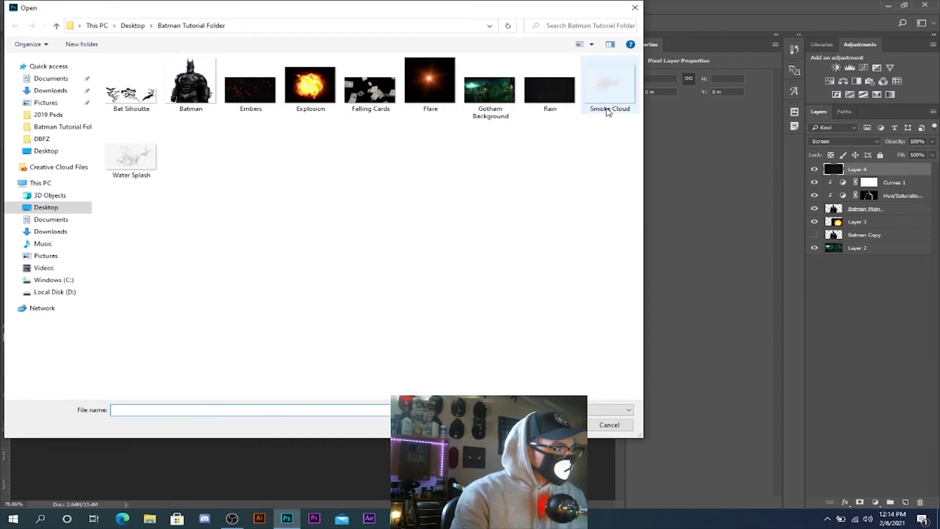
double_click(147, 153)
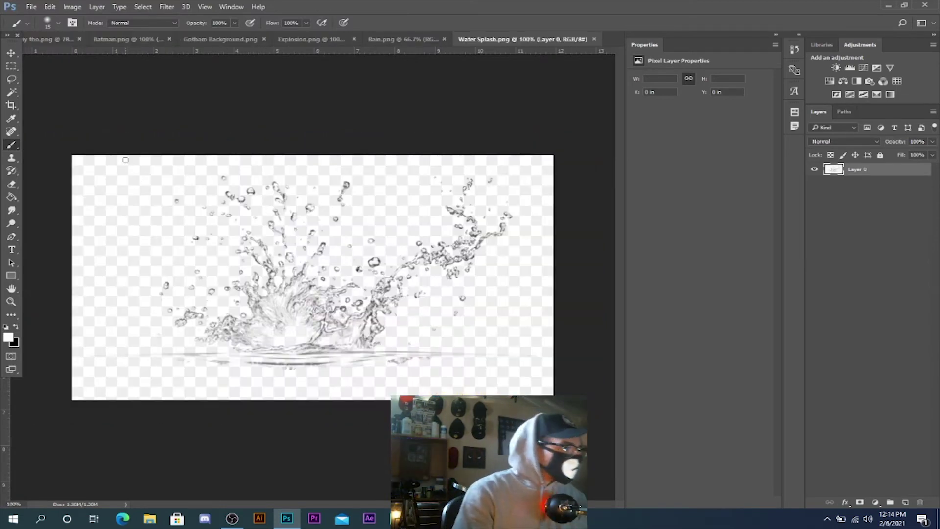
Lasso the loose droplets above the main splash and cut them
click(12, 79)
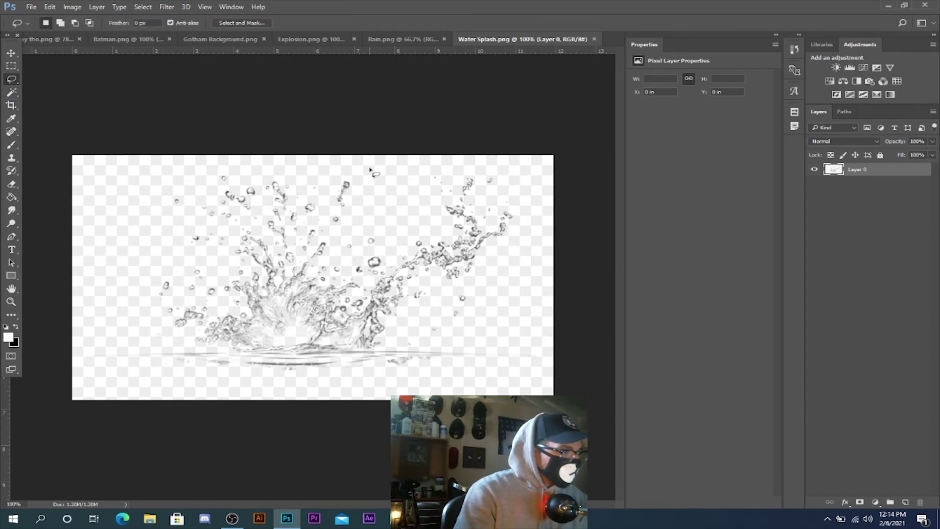
mouse_move(392, 175)
mouse_down()
mouse_move(396, 251)
mouse_move(385, 267)
mouse_move(361, 282)
mouse_move(324, 285)
mouse_move(293, 272)
mouse_up()
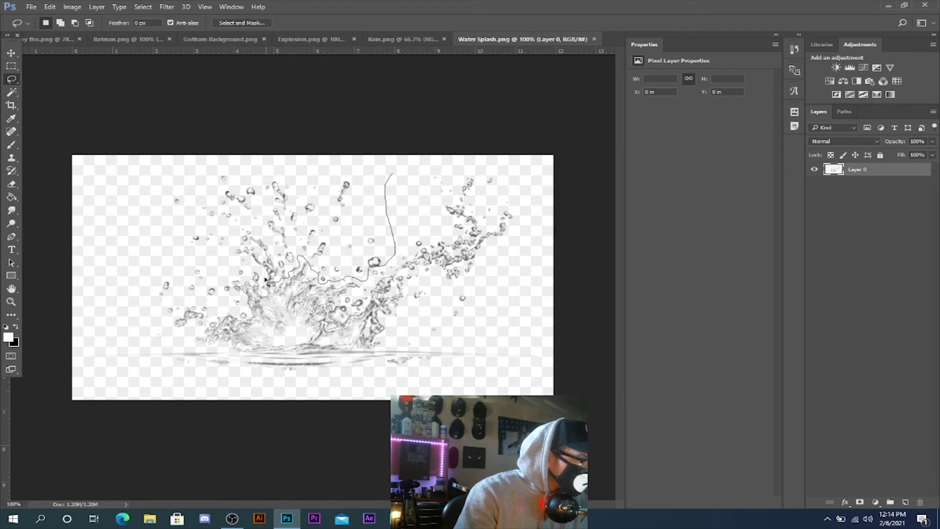
mouse_move(251, 267)
mouse_down()
mouse_move(205, 282)
mouse_move(176, 261)
mouse_move(180, 224)
mouse_move(167, 203)
mouse_move(176, 190)
mouse_move(226, 160)
mouse_move(321, 157)
mouse_move(394, 174)
mouse_up()
click(50, 7)
click(66, 66)
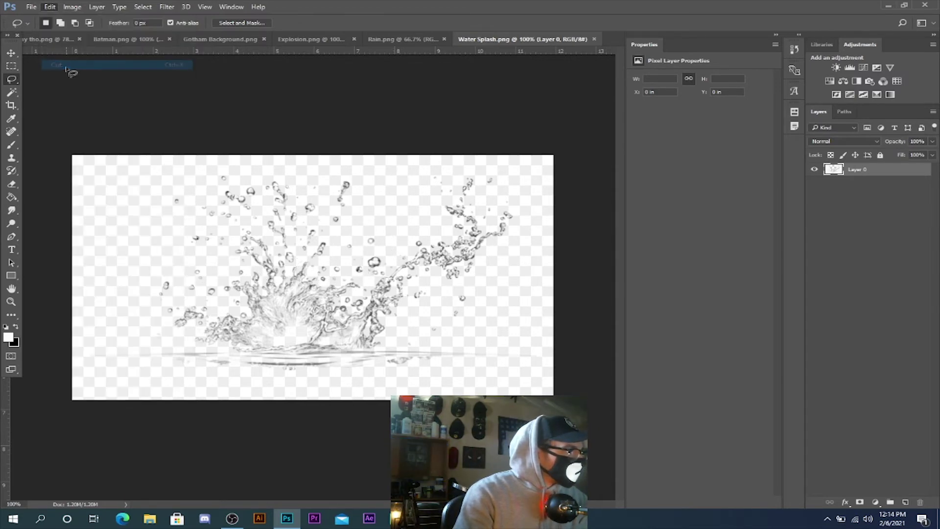
Paste the droplets into the Batman composite and delete their checkered backdrop using a Magic Wand selection
click(54, 38)
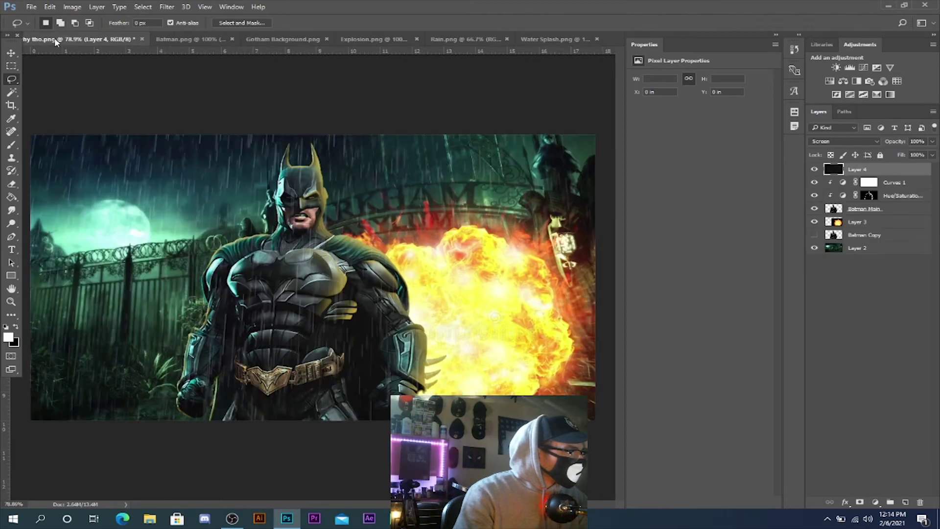
click(50, 7)
click(69, 85)
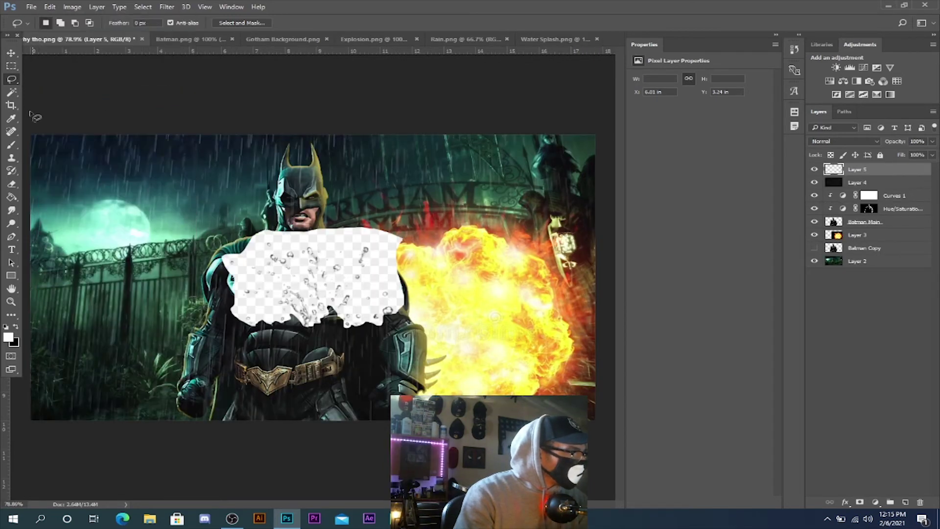
click(12, 93)
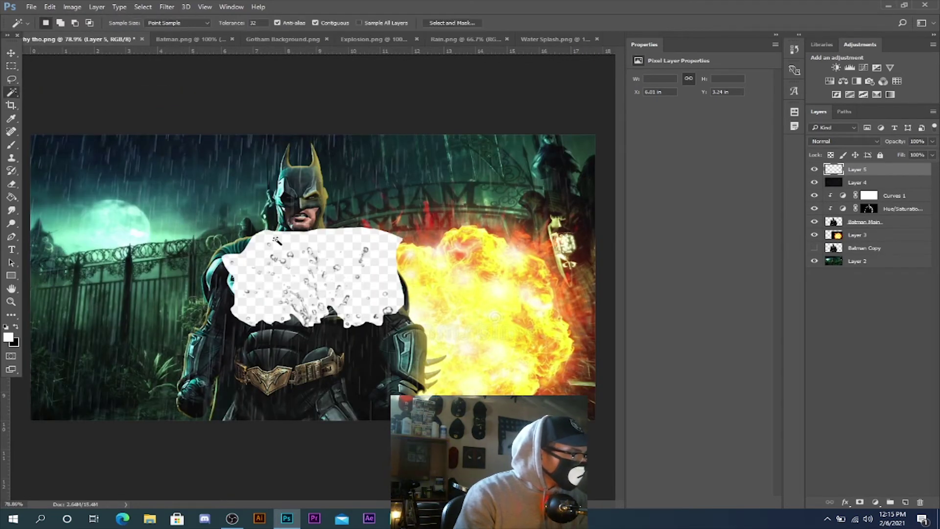
click(252, 254)
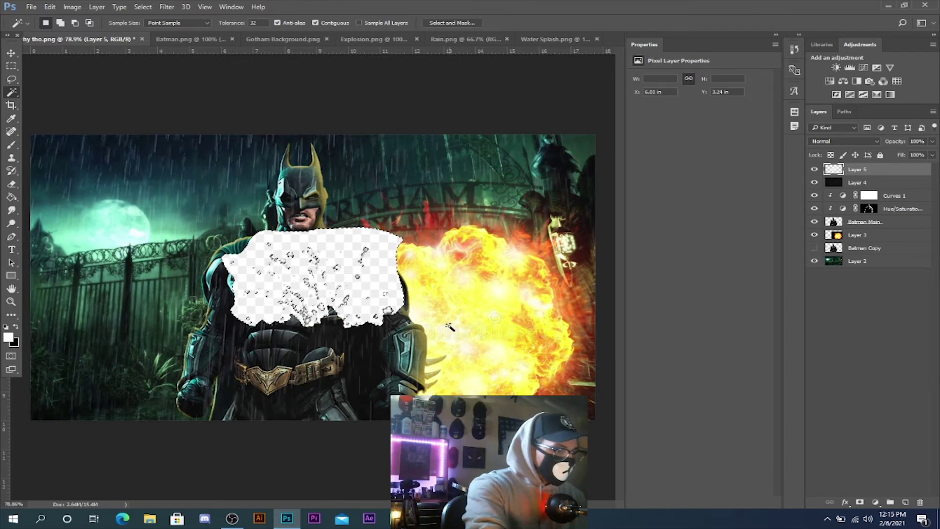
key(Delete)
key(ctrl+d)
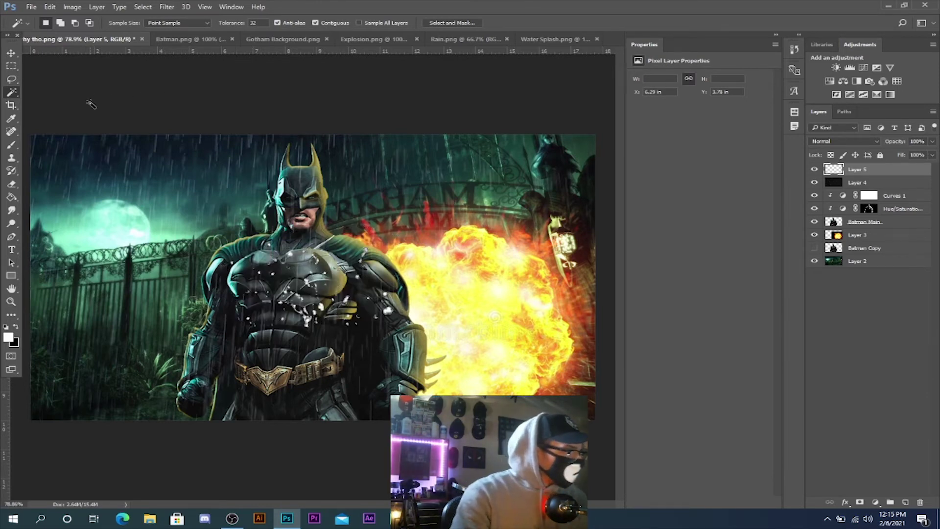
Scale the droplets down to about 21% width and 23% height
click(13, 56)
drag(395, 246, 256, 310)
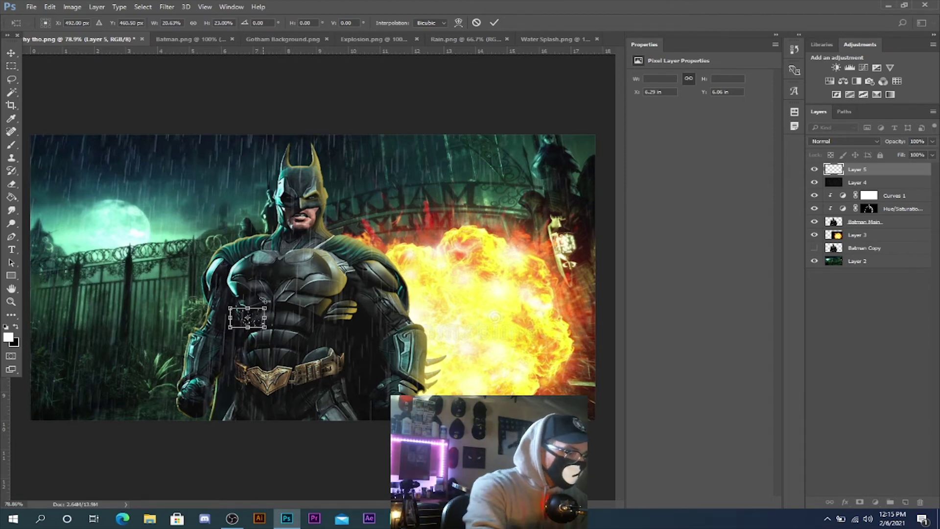
key(Return)
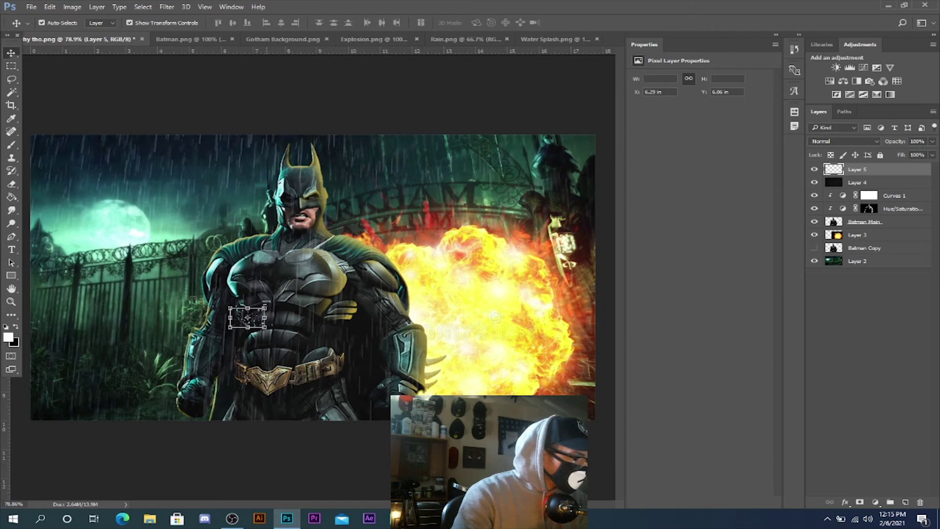
Move the droplets onto the top of the far shoulder and shrink them to about 87% width and 94% height
key(ctrl+t)
drag(256, 320, 236, 241)
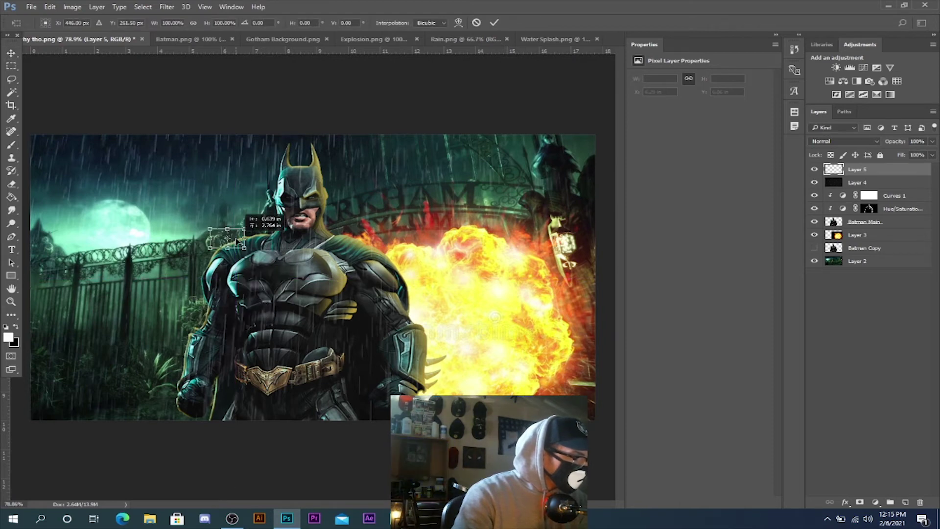
scroll(236, 242, up, 5)
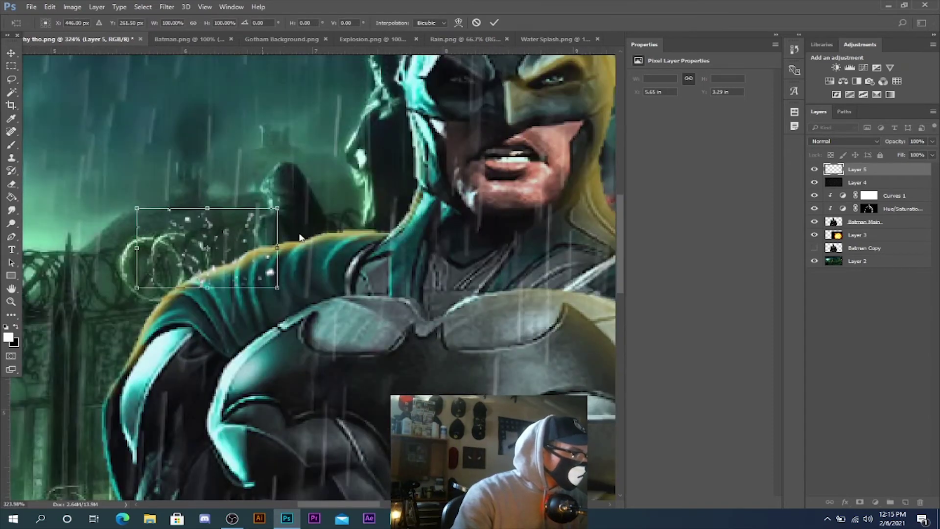
drag(279, 209, 260, 213)
drag(231, 251, 238, 248)
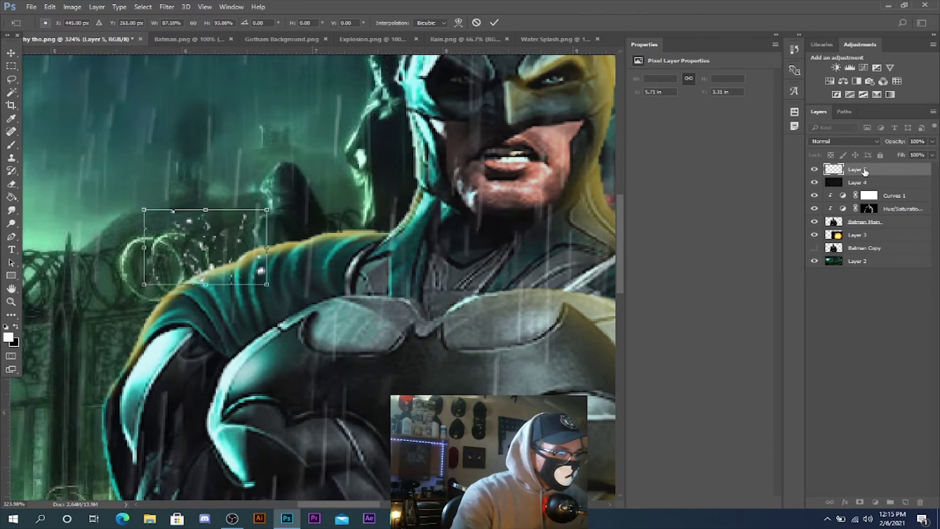
key(Return)
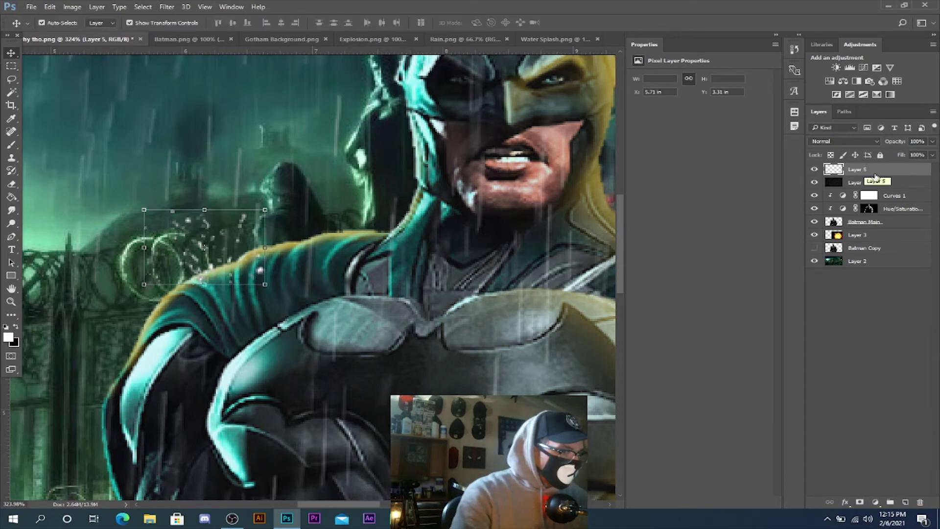
alt+click(870, 175)
key(ctrl+z)
key(ctrl+j)
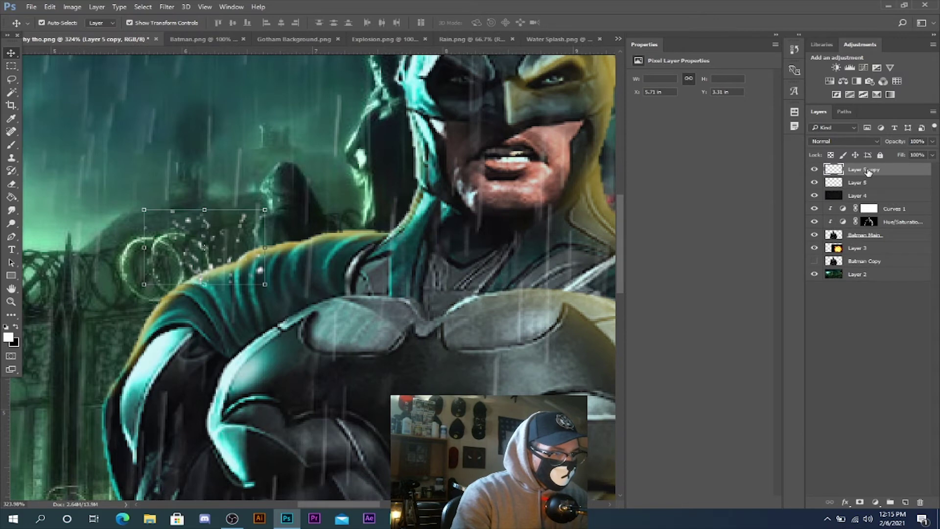
click(207, 255)
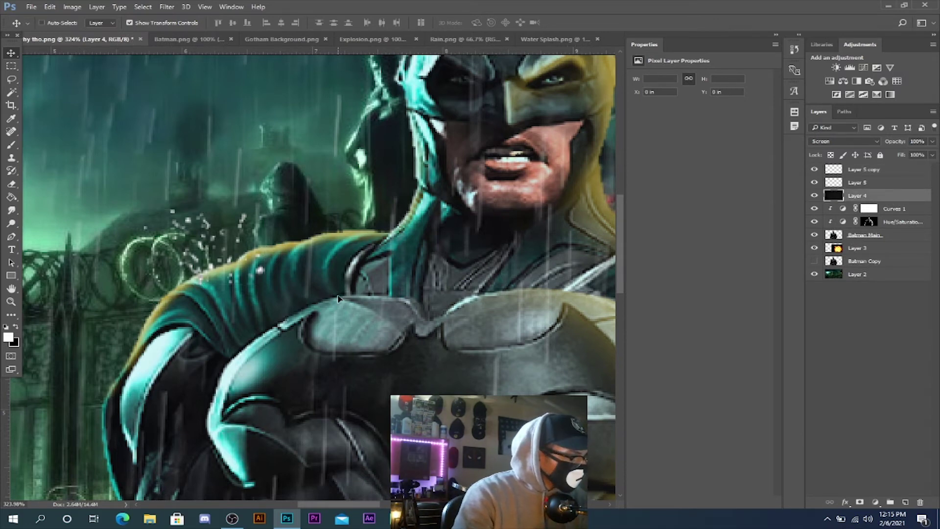
key(ctrl+z)
double_click(858, 170)
click(891, 185)
Duplicate the droplet layer and place the copy farther along the far shoulder, closer to the neck
click(879, 171)
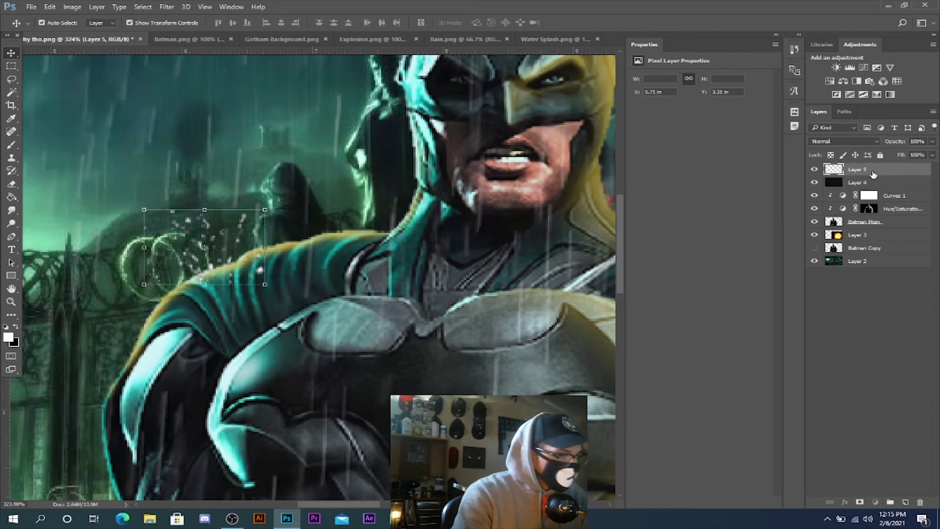
key(ctrl+j)
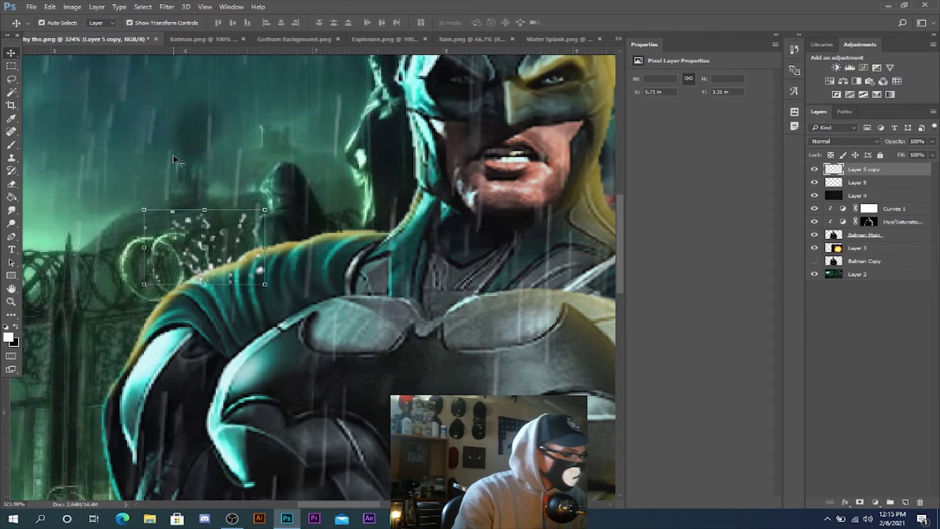
key(ctrl+t)
drag(240, 247, 335, 222)
key(Return)
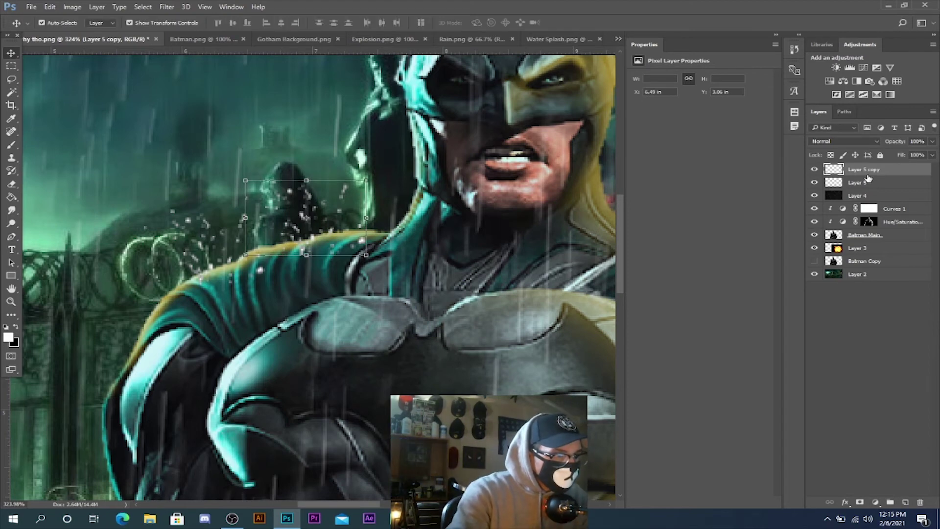
Duplicate the droplets, mirror the copy horizontally, and place it where the moon-side shoulder meets the neck
key(ctrl+j)
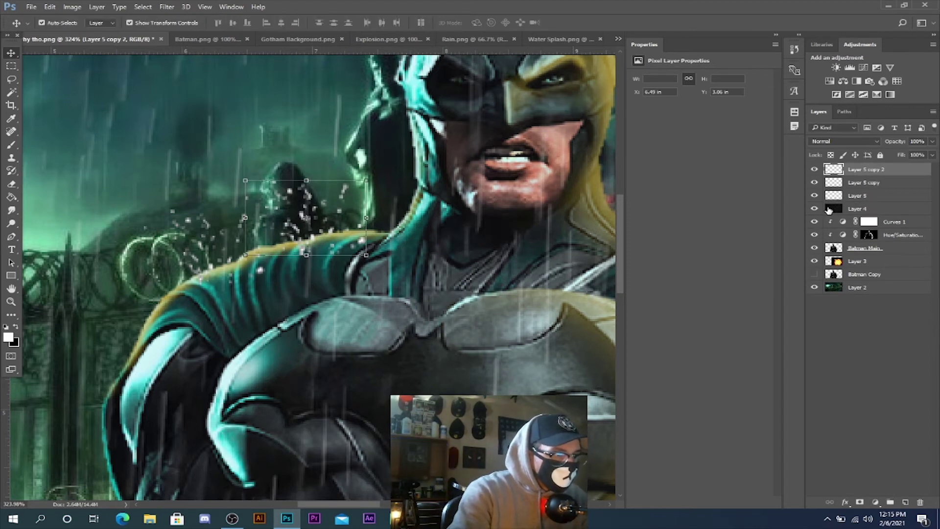
drag(365, 181, 125, 186)
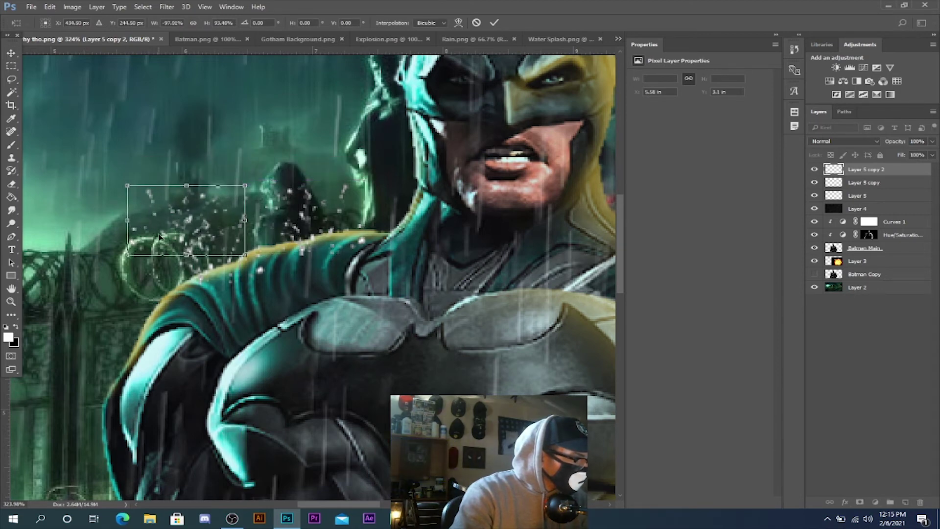
drag(156, 231, 358, 214)
drag(451, 241, 459, 223)
drag(391, 211, 362, 215)
key(Return)
Duplicate the droplet layer again, shrink the copy, and place it along the middle of the moon-side shoulder
click(861, 183)
key(ctrl+j)
drag(365, 181, 320, 207)
drag(303, 239, 273, 248)
key(Return)
Add three more copies of the small droplets around the outer edge of the moon-side shoulder and down the upper arm
drag(871, 182, 871, 192)
drag(265, 240, 198, 266)
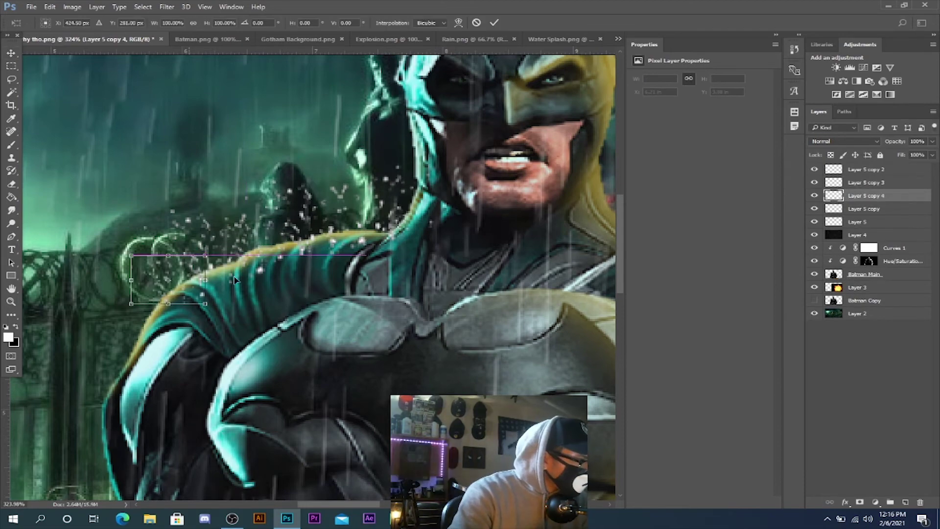
key(Return)
drag(871, 182, 871, 191)
drag(245, 240, 137, 318)
drag(211, 343, 215, 313)
key(Return)
drag(870, 196, 870, 190)
drag(137, 321, 111, 378)
key(Return)
Duplicate the droplets twice and place the copies on Batman's chest armor below the collar and beside the arm
drag(871, 197, 870, 190)
drag(140, 365, 355, 286)
key(Return)
drag(869, 197, 868, 191)
drag(321, 294, 248, 337)
key(Return)
Duplicate the droplets twice and place the copies on top of the cowl between the ears
scroll(294, 294, up, 10)
drag(861, 198, 862, 192)
scroll(284, 392, down, 3)
drag(274, 482, 499, 101)
key(Return)
drag(875, 197, 876, 191)
drag(453, 135, 526, 119)
key(Return)
Place two more droplet copies on the cowl's forehead and above the moon-side eye
drag(874, 196, 874, 202)
drag(542, 115, 522, 149)
key(Return)
drag(874, 209, 874, 203)
drag(520, 155, 472, 243)
Place two droplet copies where the neck meets the explosion-side shoulder
scroll(471, 243, right, 5)
drag(871, 210, 872, 203)
drag(270, 218, 418, 385)
key(Return)
click(862, 314)
drag(861, 339, 861, 333)
drag(32, 417, 469, 384)
key(Return)
Duplicate the droplets twice and place the copies farther out along the explosion-side shoulder
drag(861, 353, 860, 334)
drag(860, 366, 860, 360)
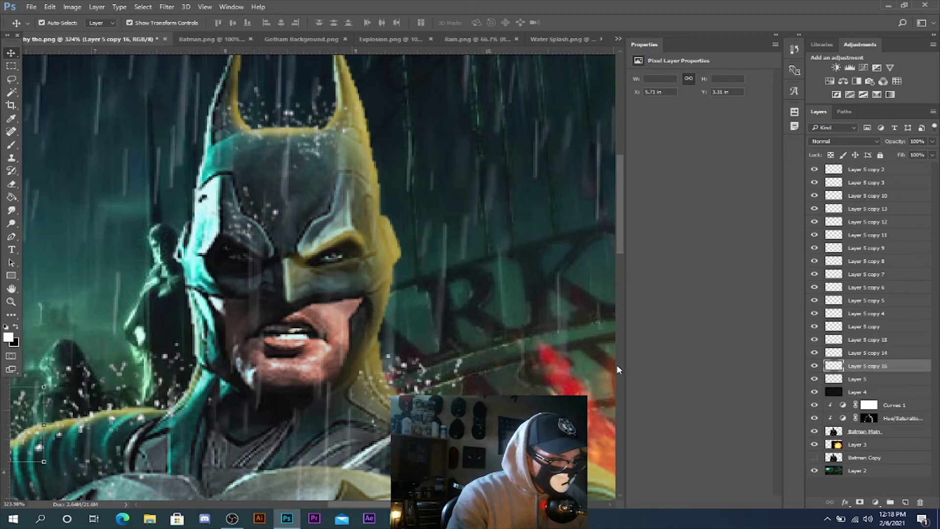
drag(39, 418, 600, 418)
scroll(600, 418, right, 5)
scroll(600, 418, down, 3)
key(Return)
drag(870, 366, 870, 360)
drag(299, 314, 406, 380)
key(Return)
Add three droplet copies over the upper chest and the inner part of the explosion-side shoulder
drag(860, 379, 858, 373)
drag(362, 324, 140, 366)
key(Return)
drag(868, 379, 868, 373)
drag(129, 323, 231, 375)
key(Return)
drag(868, 379, 868, 373)
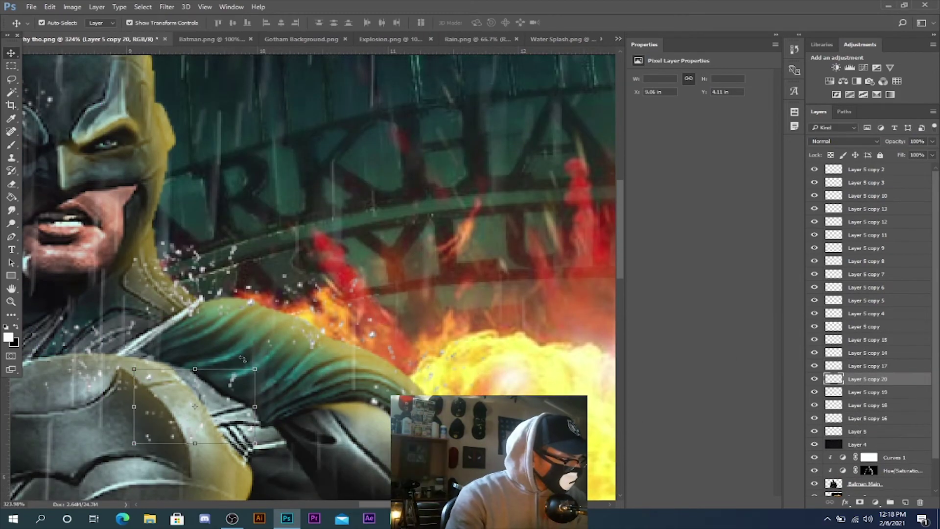
drag(203, 406, 233, 333)
key(Return)
Place one droplet copy just above the explosion-side shoulder and another on its outer end
drag(873, 380, 872, 373)
drag(226, 332, 265, 287)
key(Return)
drag(868, 380, 868, 374)
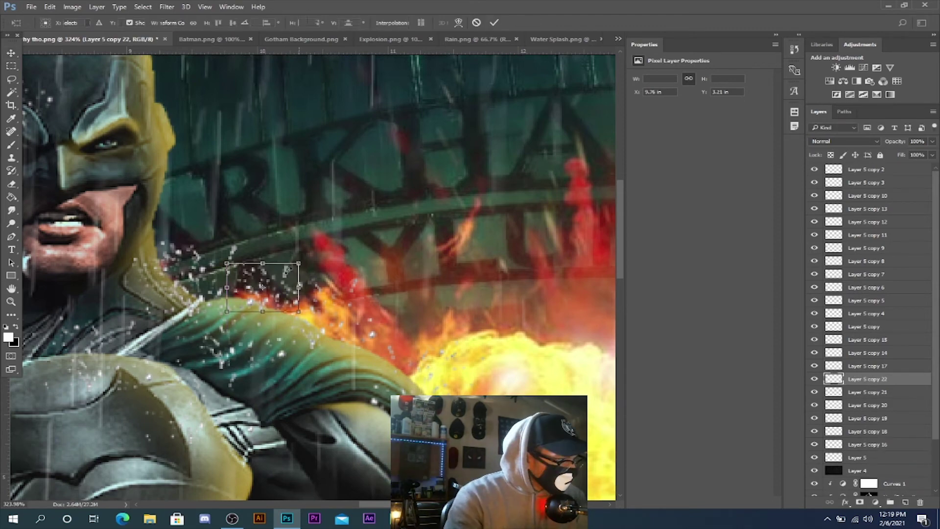
drag(267, 288, 393, 364)
key(Return)
Duplicate the droplets twice and place the copies down the explosion-side arm above the gauntlet
scroll(503, 319, down, 4)
drag(868, 379, 868, 374)
drag(413, 165, 494, 260)
key(Return)
drag(867, 380, 868, 373)
drag(470, 272, 462, 384)
scroll(462, 343, down, 4)
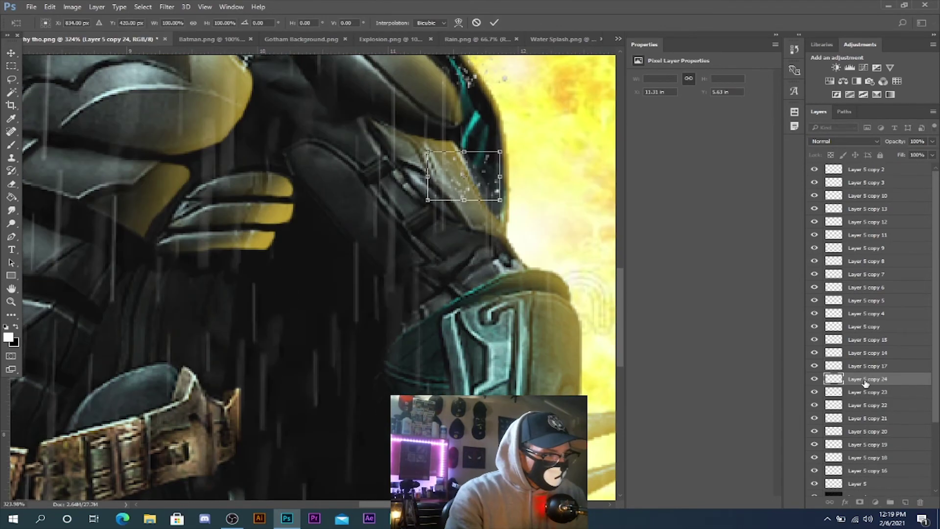
key(Return)
Add three more droplet copies around the gauntlet on the explosion-side arm
drag(866, 382, 866, 374)
drag(465, 191, 561, 283)
click(867, 437)
drag(861, 360, 859, 353)
drag(468, 181, 567, 310)
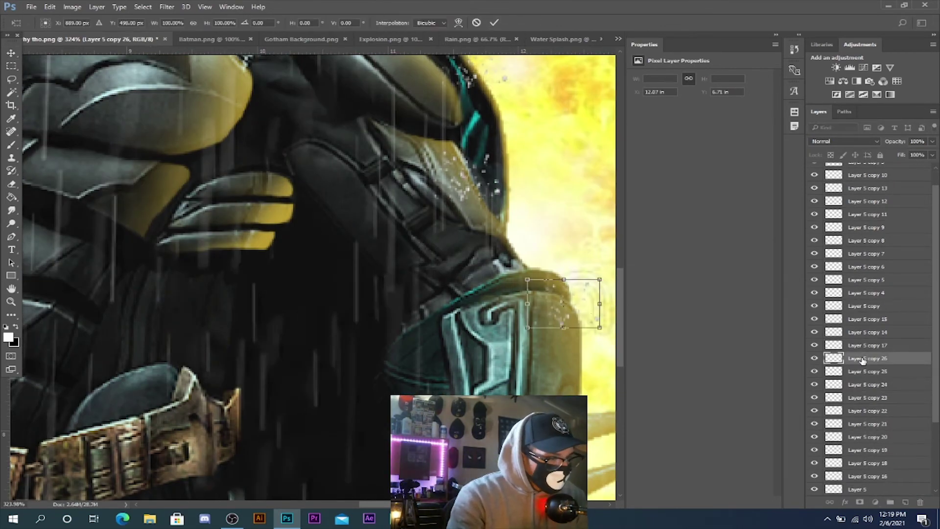
key(Return)
drag(863, 361, 863, 353)
scroll(608, 340, down, 4)
click(480, 304)
Place three droplet copies down the moon-side forearm to the fist
scroll(325, 303, down, 5)
scroll(860, 473, down, 2)
drag(858, 451, 859, 444)
drag(194, 167, 111, 252)
key(Return)
drag(854, 452, 855, 444)
click(112, 254)
drag(858, 477, 858, 469)
drag(191, 177, 91, 333)
key(Return)
scroll(410, 164, down, 1)
scroll(410, 166, down, 1)
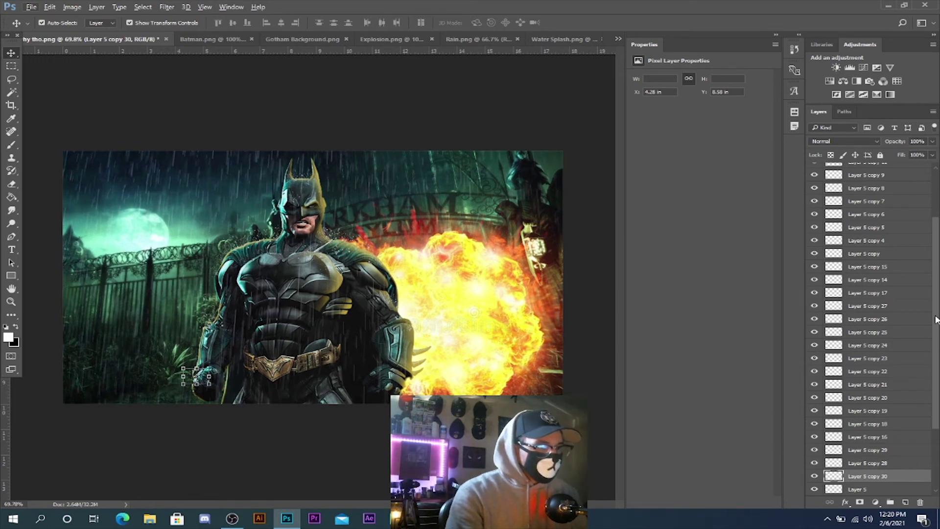
Select all the Layer 5 droplet layers and merge them into a single layer
drag(936, 320, 938, 347)
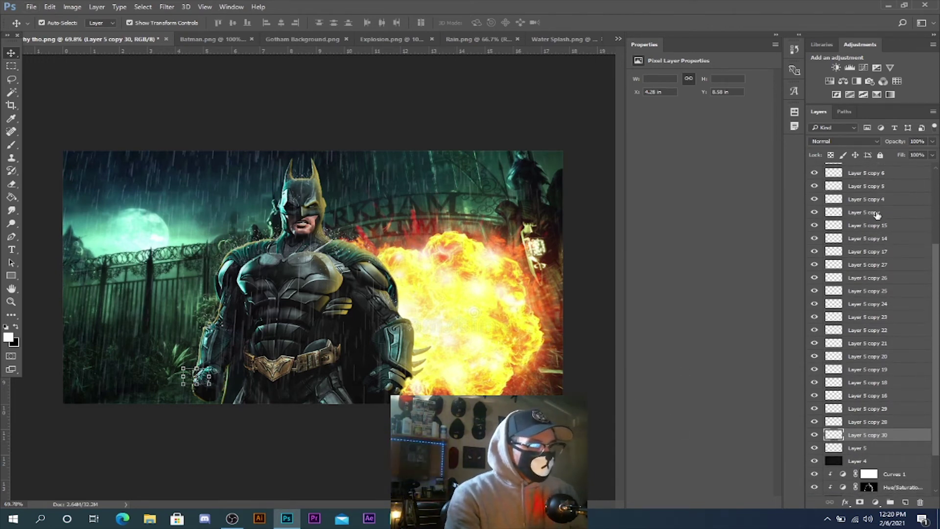
scroll(896, 205, up, 3)
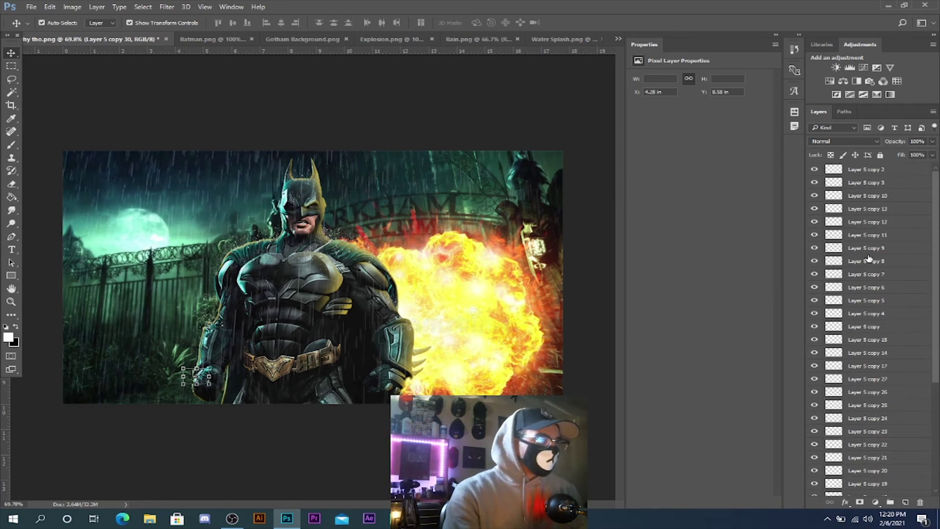
click(874, 171)
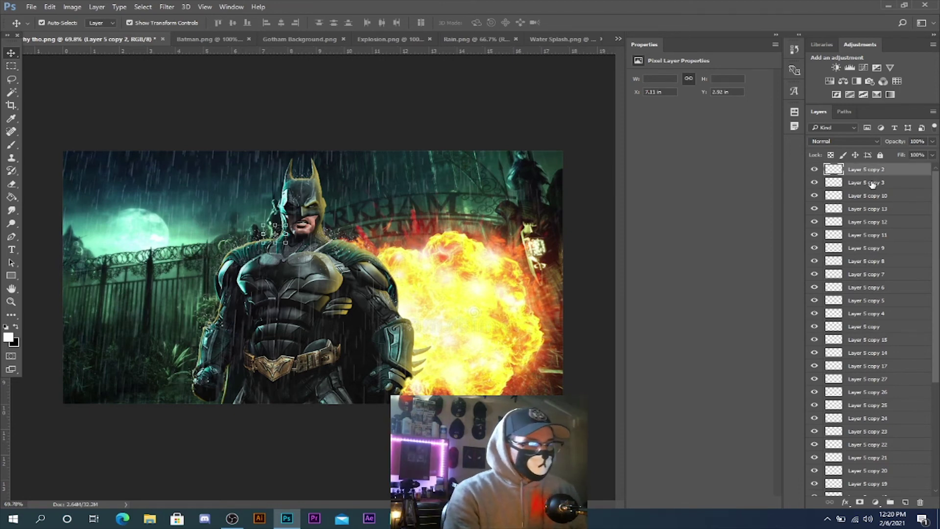
ctrl+click(873, 182)
ctrl+click(871, 195)
ctrl+click(871, 209)
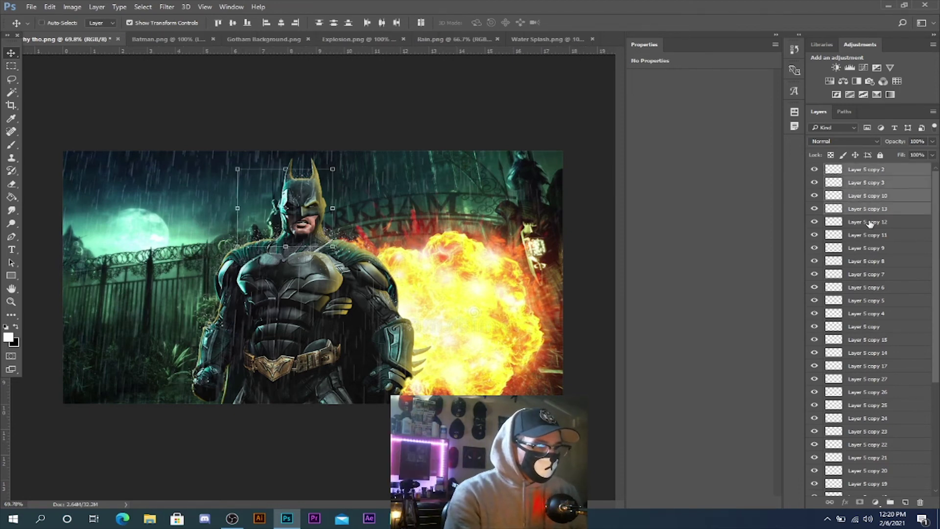
ctrl+click(870, 222)
ctrl+click(871, 236)
ctrl+click(873, 250)
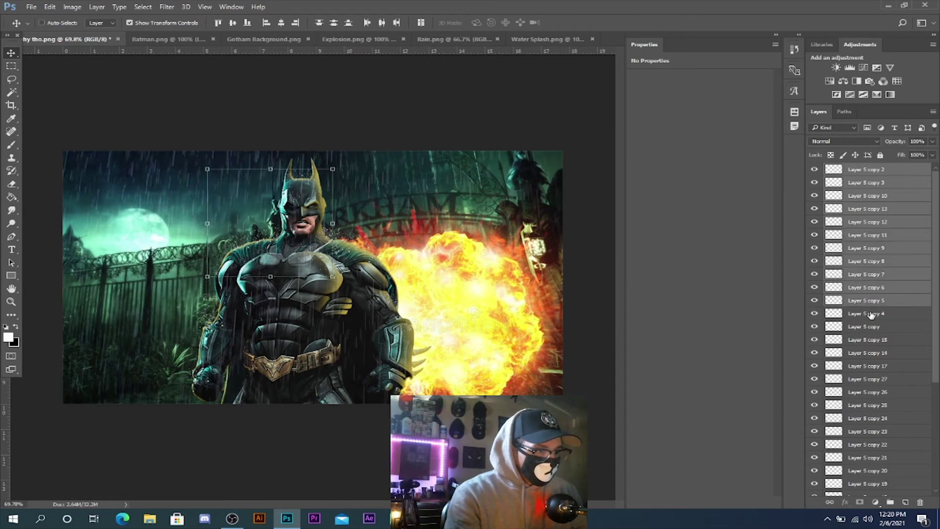
ctrl+click(871, 314)
ctrl+click(871, 327)
ctrl+click(870, 340)
ctrl+click(867, 445)
scroll(866, 458, down, 5)
ctrl+click(872, 392)
ctrl+click(873, 418)
right_click(872, 416)
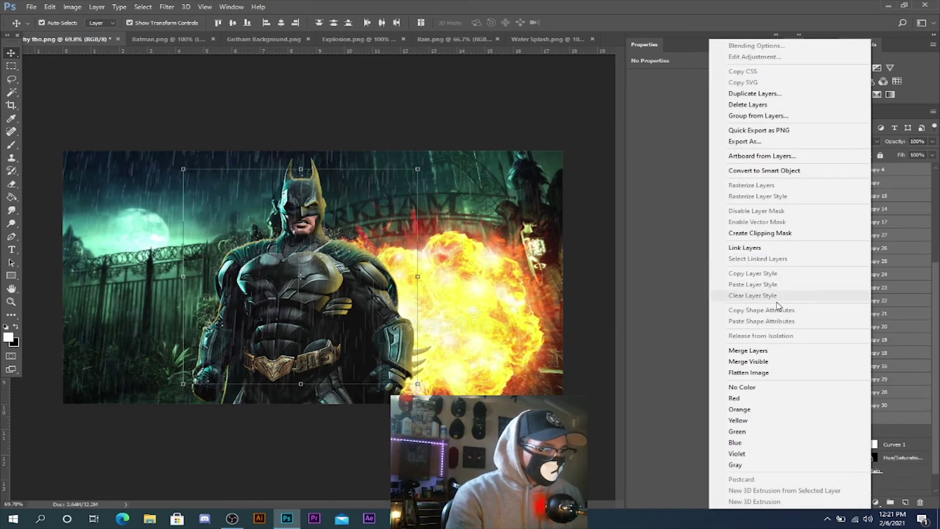
click(767, 350)
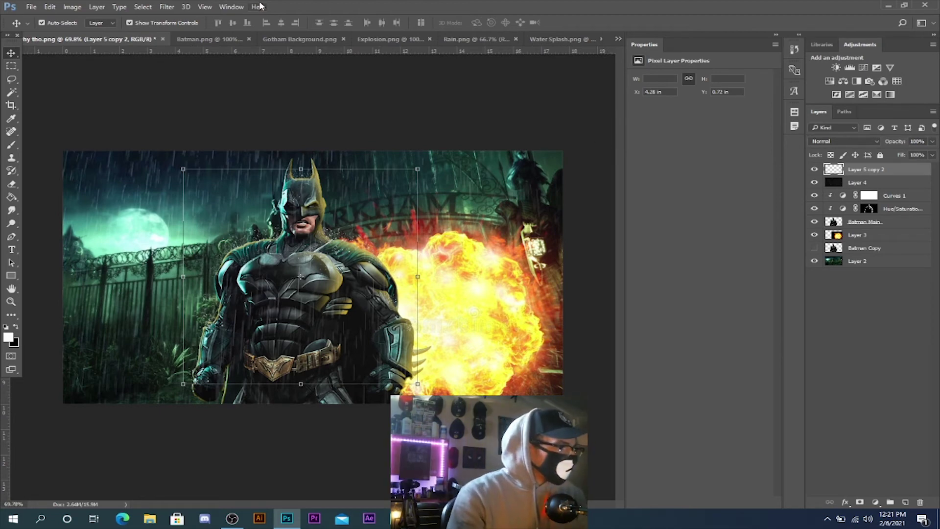
Open the Smoke Cloud image from the Batman Tutorial Folder
click(32, 8)
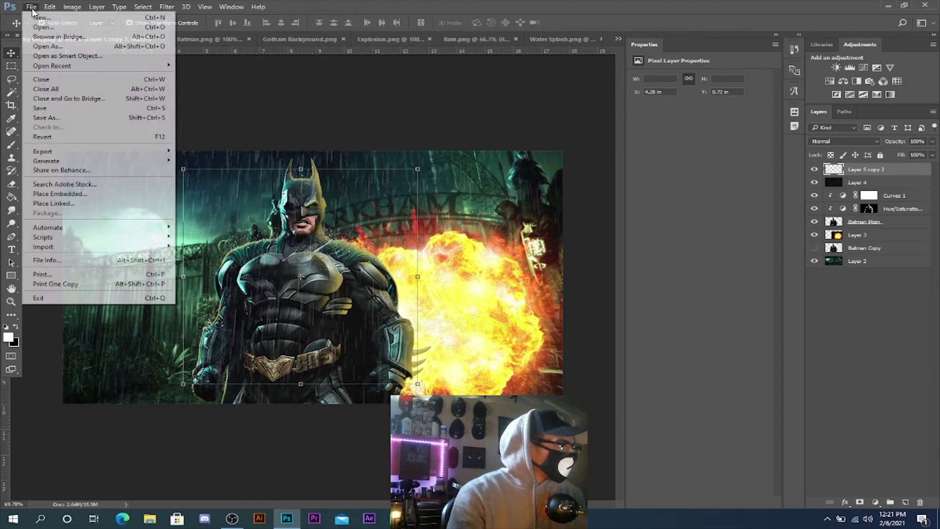
click(43, 27)
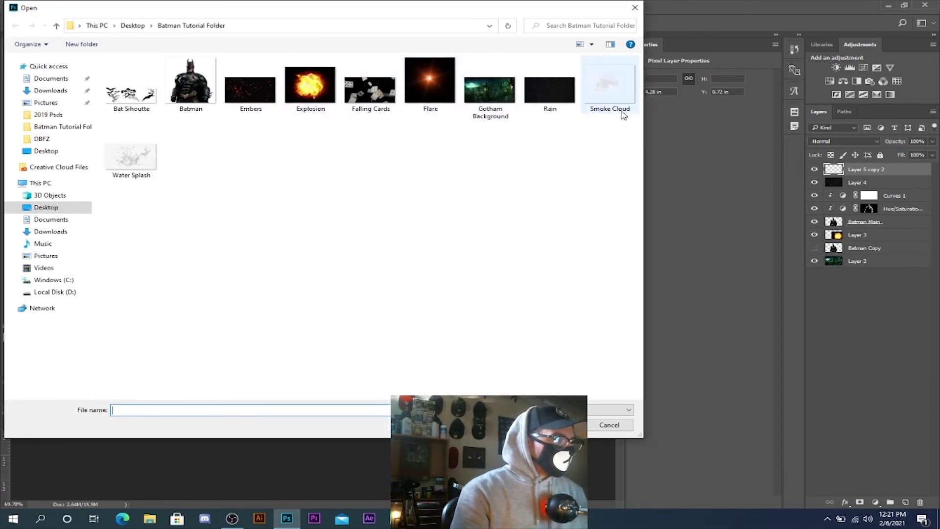
double_click(610, 89)
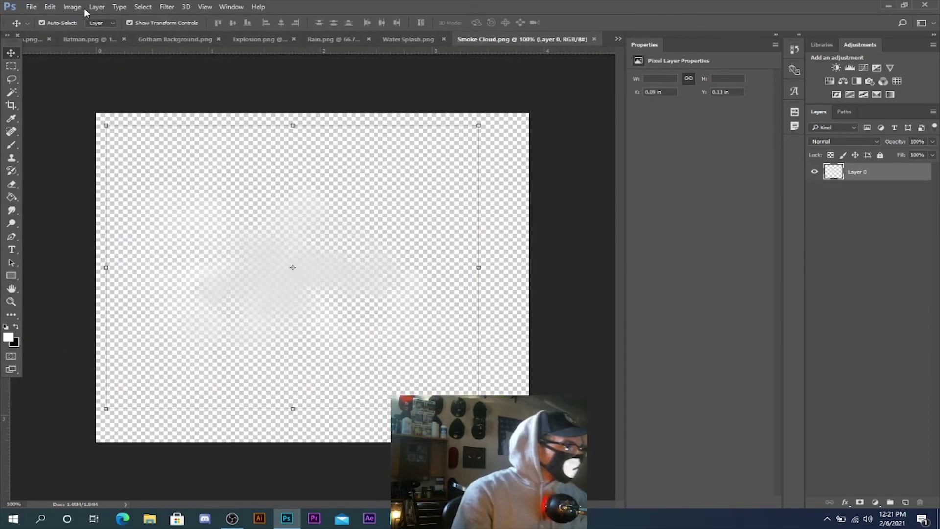
Copy the entire smoke cloud into the Batman composite and place it at the image's lower edge near Batman's legs
click(143, 6)
click(147, 17)
click(50, 7)
click(77, 76)
click(32, 40)
click(50, 7)
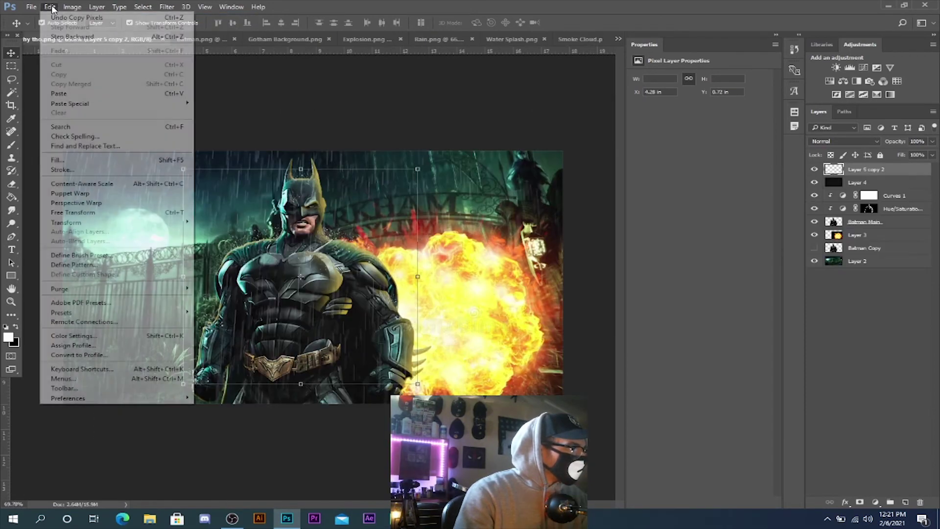
click(74, 93)
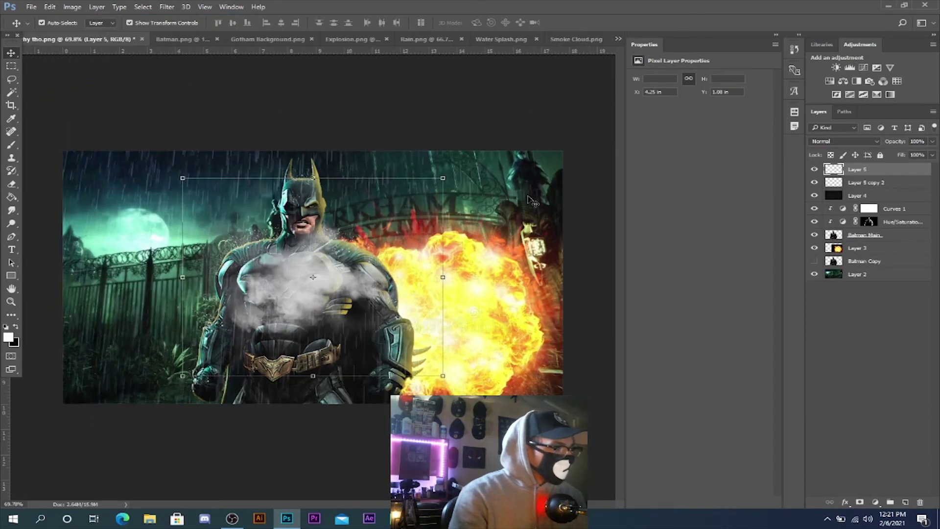
drag(313, 277, 388, 445)
key(Return)
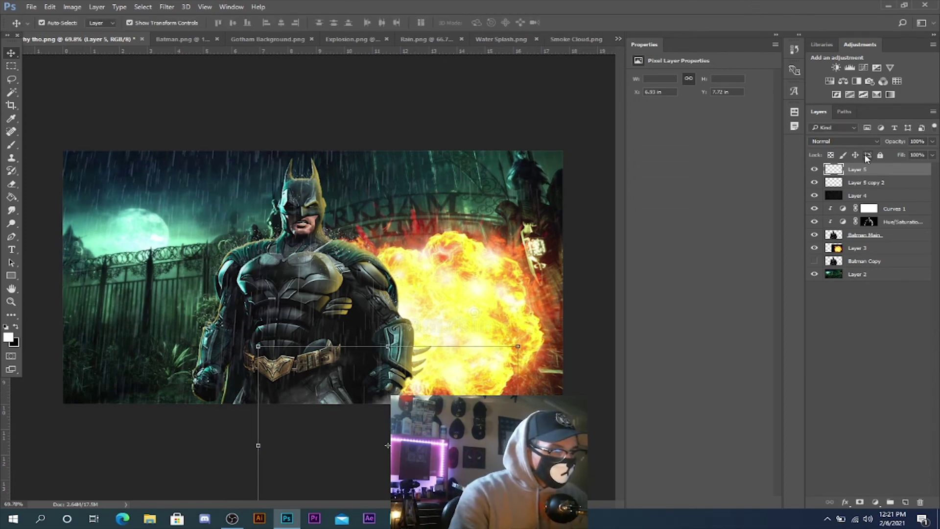
Duplicate the smoke layer beneath Batman Main and move the copy up over the upper edge of the explosion
drag(856, 172, 870, 242)
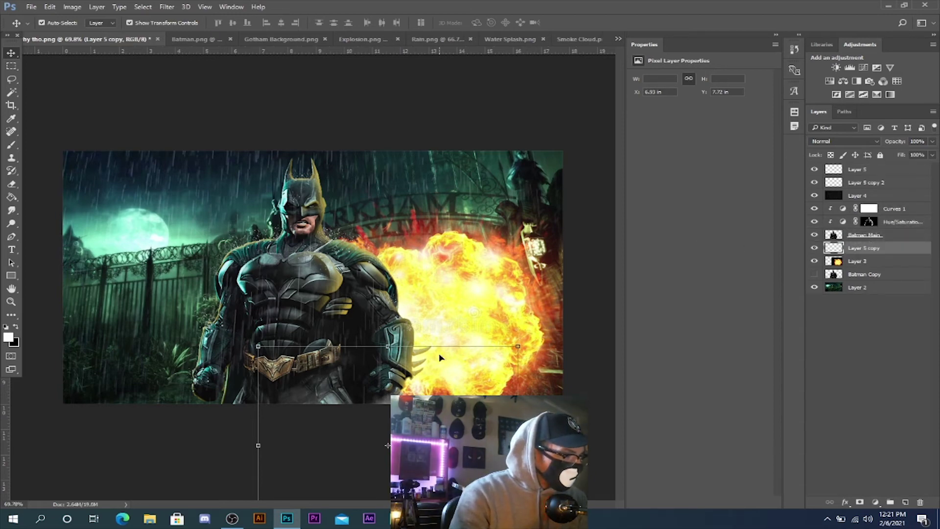
click(388, 347)
drag(387, 352, 390, 167)
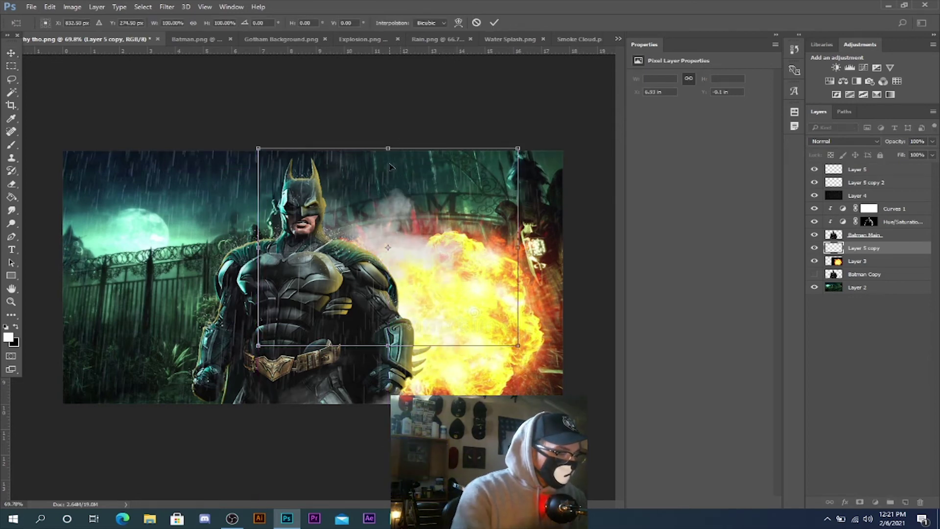
key(Return)
Duplicate the smoke beneath the explosion layer and place the copy in the image's lower-right corner
drag(877, 251, 876, 269)
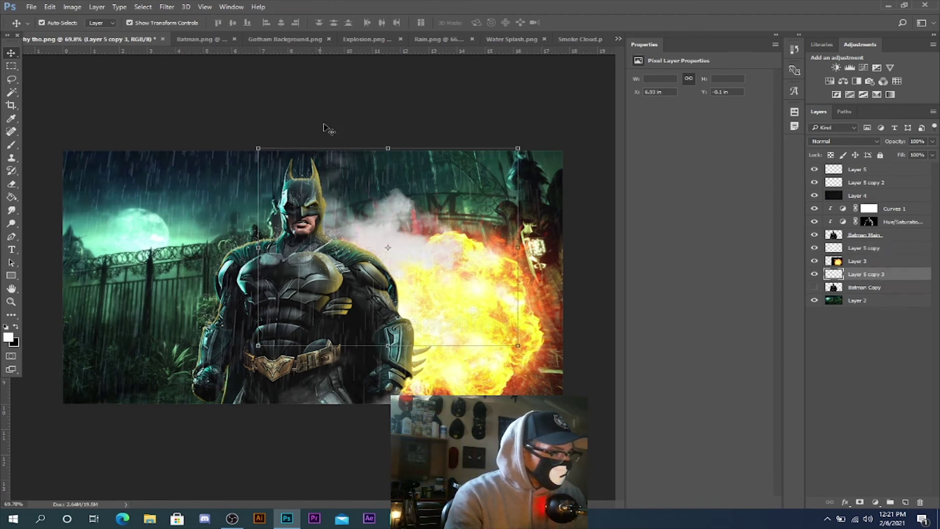
click(389, 148)
drag(371, 181, 560, 336)
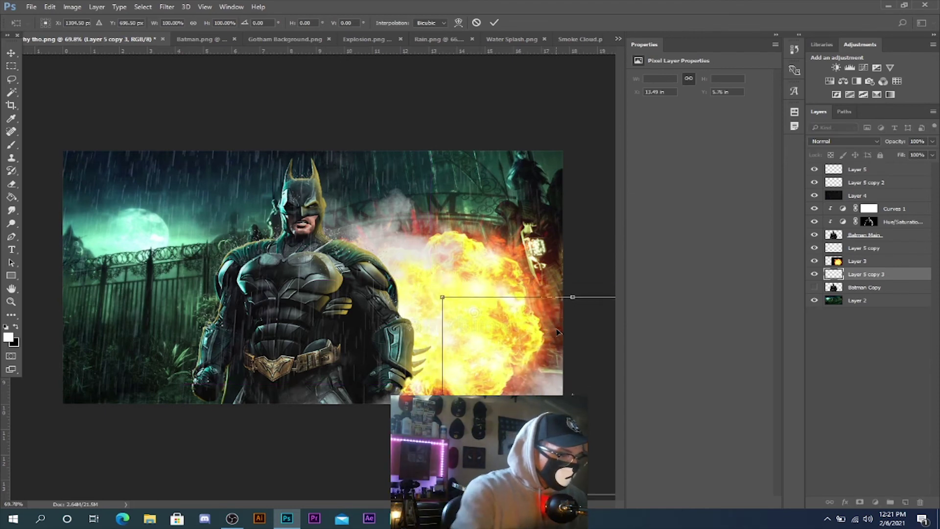
key(Return)
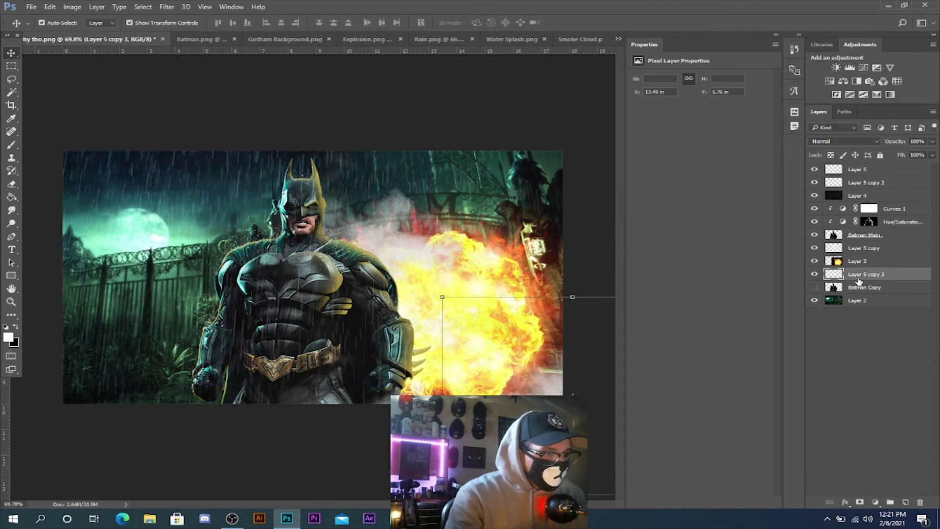
Duplicate the corner smoke, move the copy to the image's lower-left corner, and put its layer above all others
key(ctrl+j)
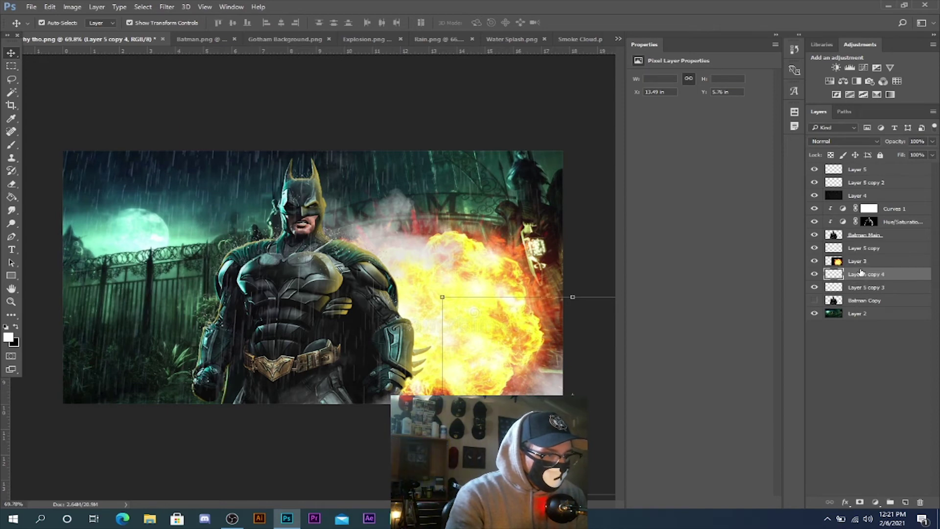
click(570, 294)
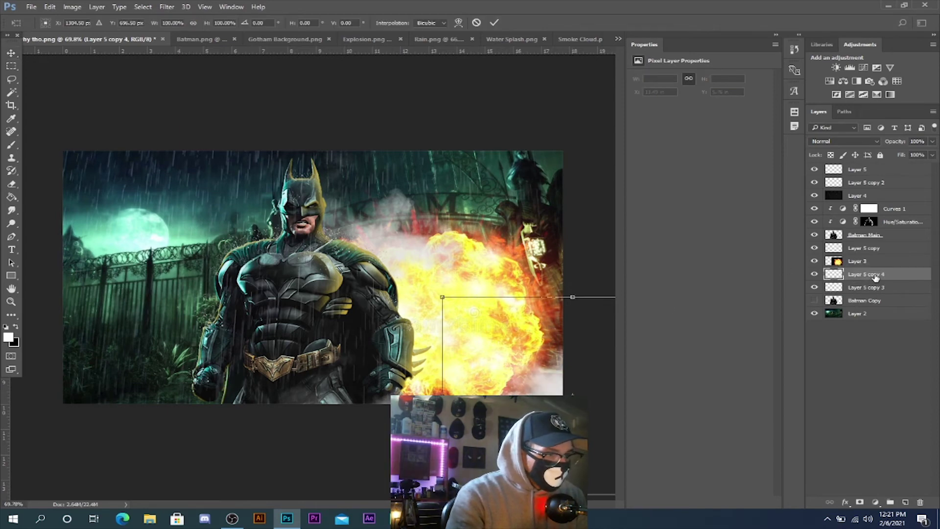
drag(548, 337, 59, 336)
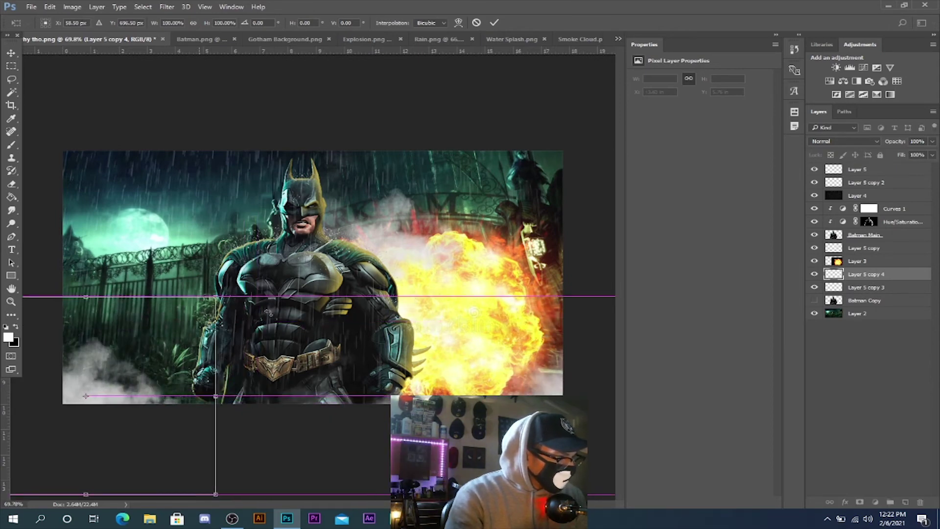
key(Return)
drag(868, 275, 869, 170)
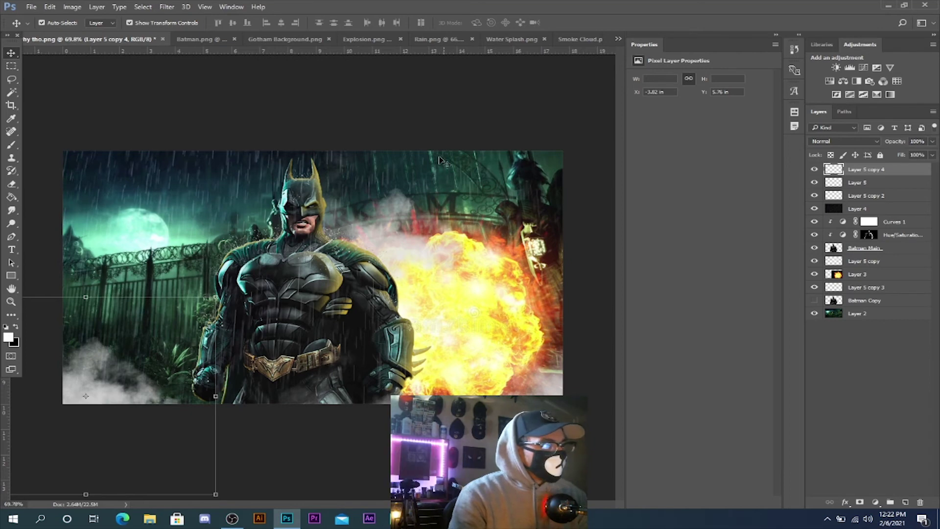
Open the Embers image from the Batman Tutorial Folder
click(32, 9)
click(39, 25)
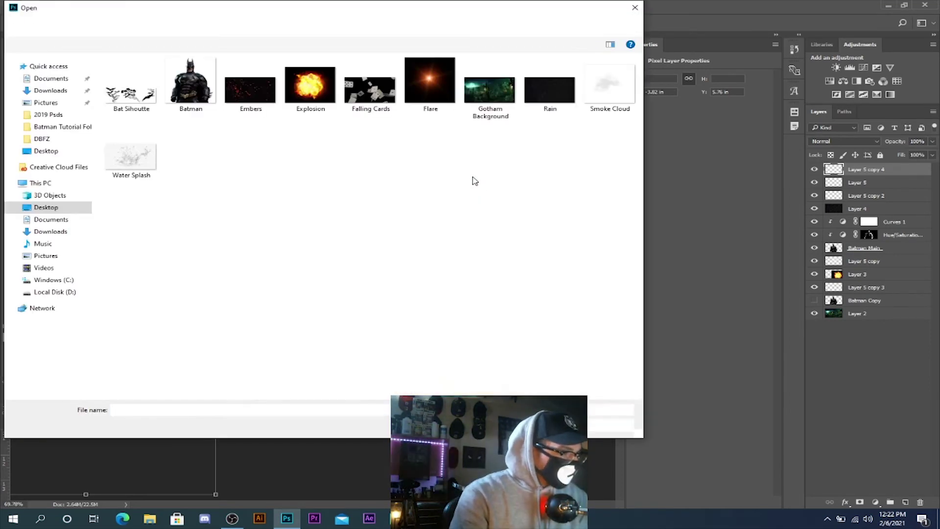
double_click(268, 89)
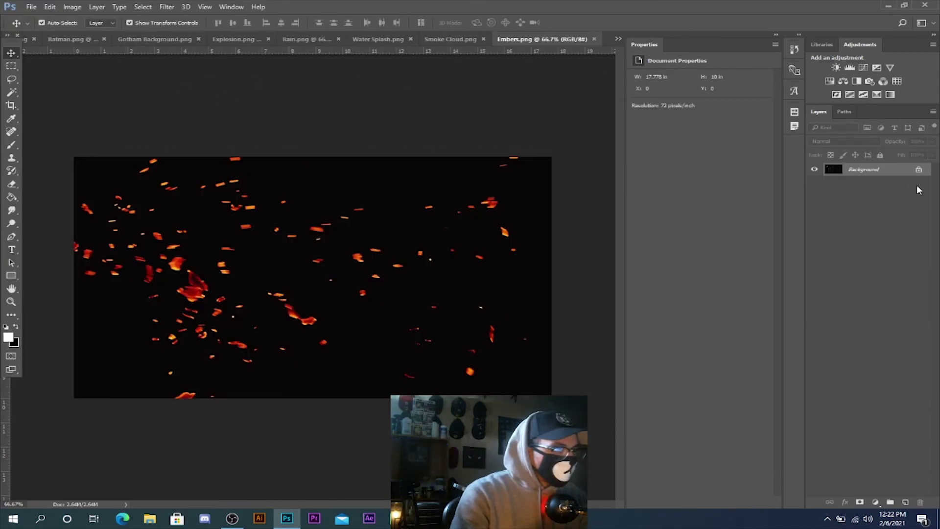
Unlock the embers background layer and add a Curves adjustment layer above it
click(919, 171)
click(876, 500)
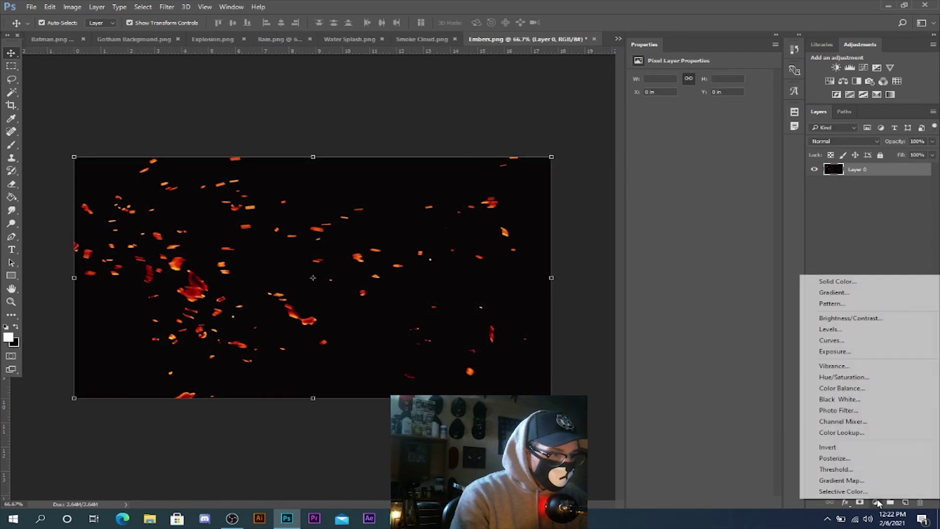
click(853, 344)
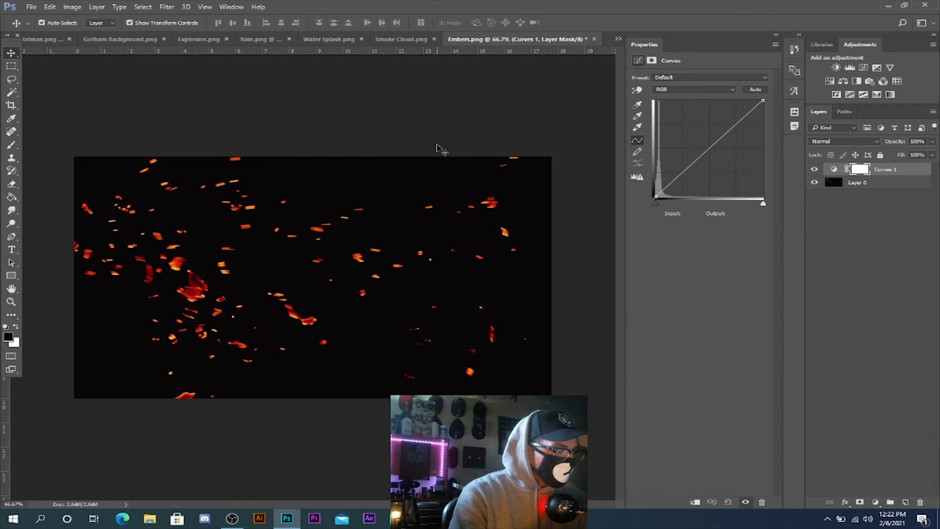
Pull down the curve's lower end to deepen the embers image's blacks, and merge the Curves adjustment with the embers layer
drag(671, 182, 670, 196)
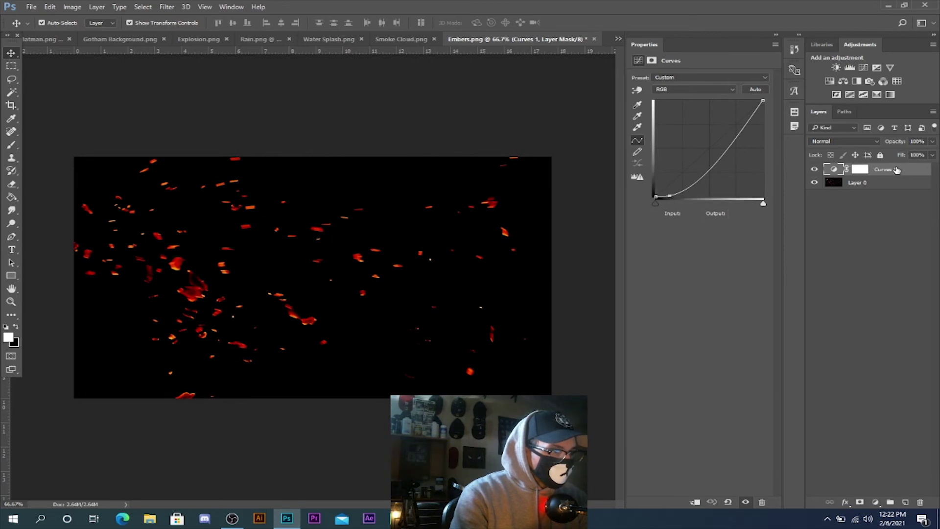
right_click(896, 170)
click(781, 362)
Copy the entire embers image, paste it into But why tho.png, and set the pasted layer's blend mode to Screen
click(143, 7)
click(147, 17)
click(49, 7)
click(59, 74)
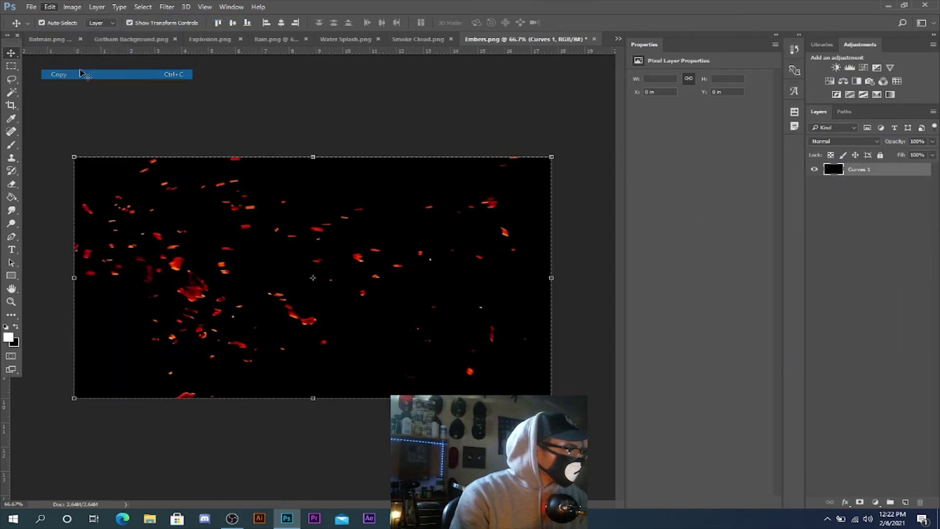
click(618, 39)
click(667, 42)
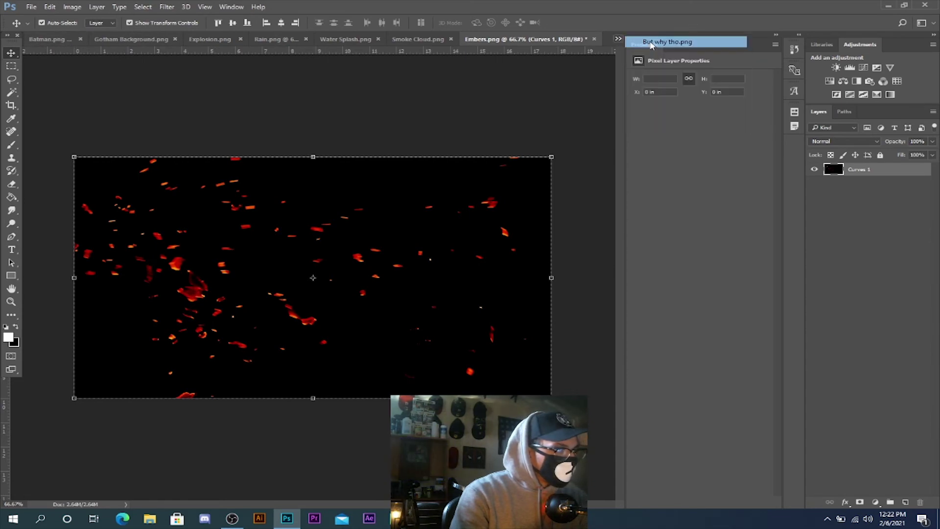
click(50, 6)
click(60, 93)
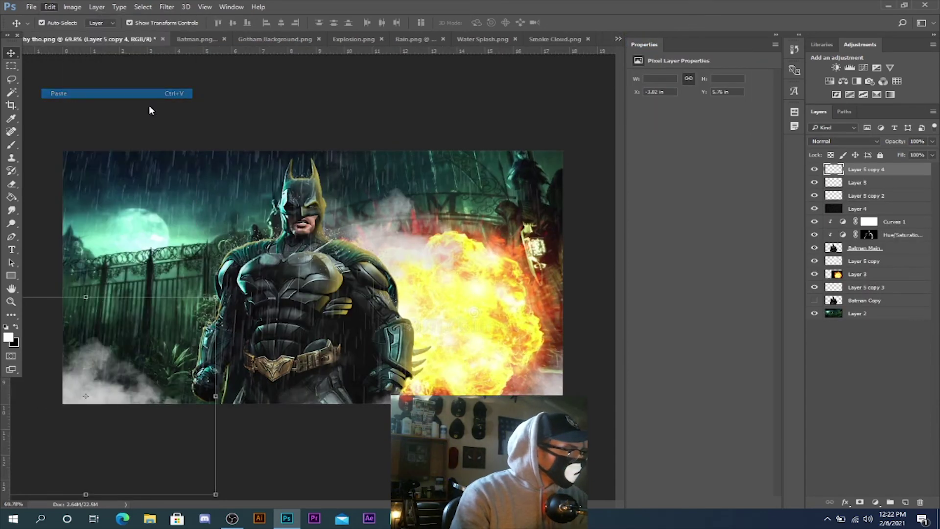
click(823, 142)
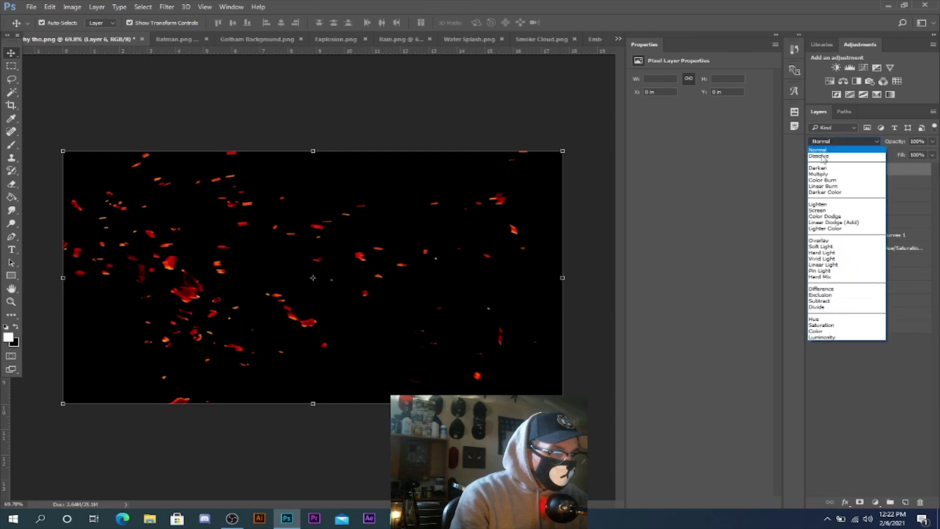
click(823, 210)
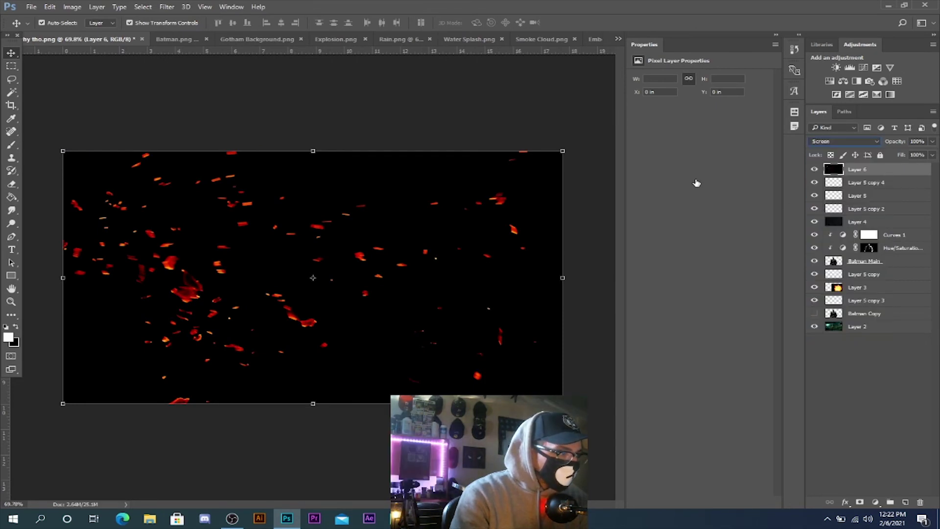
Scale the embers to about 79% width and 93% height, rotate them about 18°, and place them over the image's upper-left area
click(564, 149)
drag(513, 189, 356, 125)
drag(424, 111, 443, 199)
drag(206, 214, 513, 195)
drag(585, 196, 499, 168)
drag(446, 195, 290, 168)
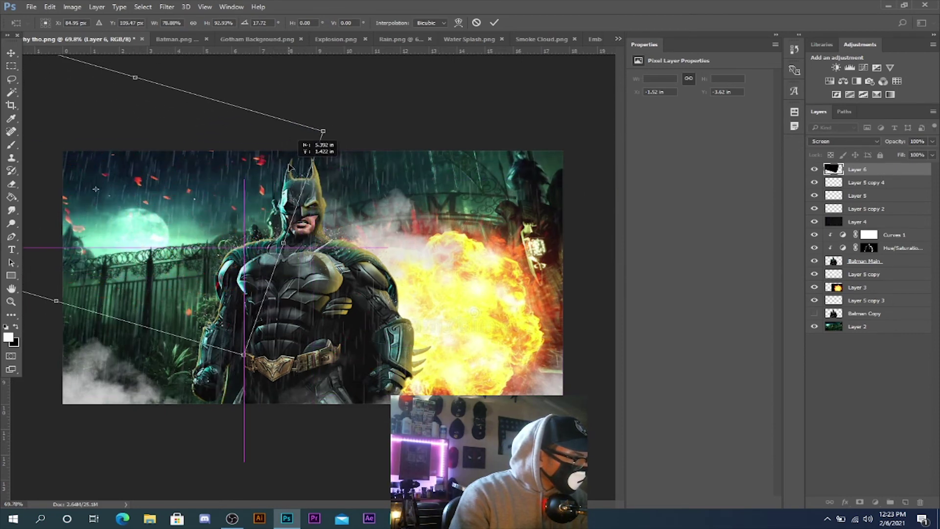
click(494, 23)
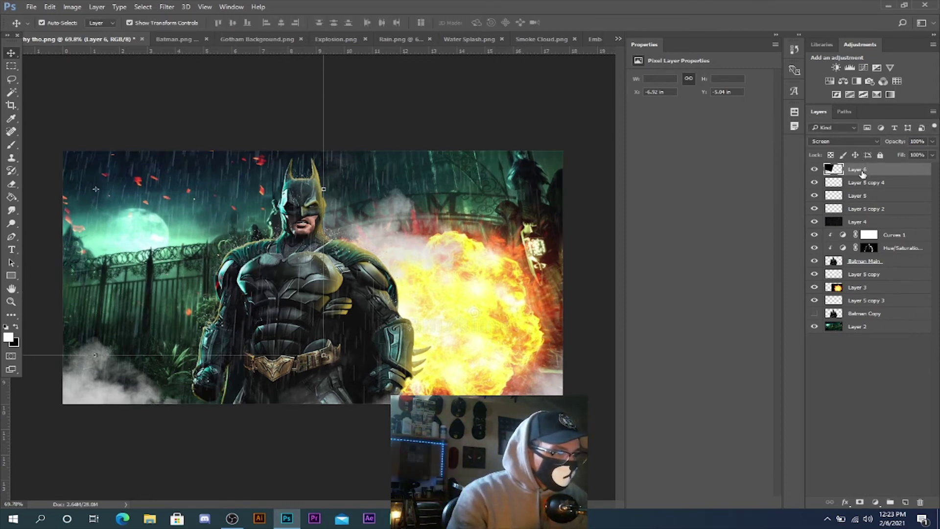
Duplicate the embers layer, mirror the copy horizontally at about 86% width, and place it over the image's upper-right side
key(ctrl+j)
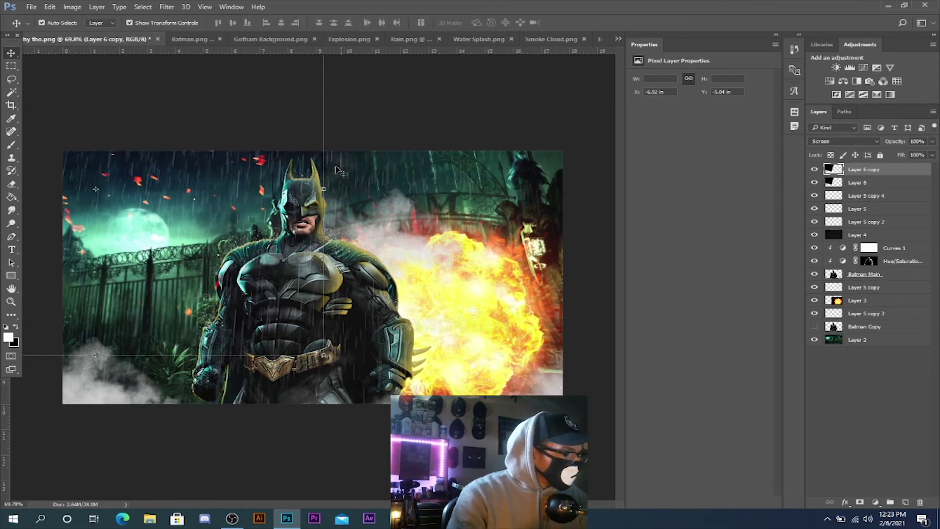
drag(285, 174, 634, 233)
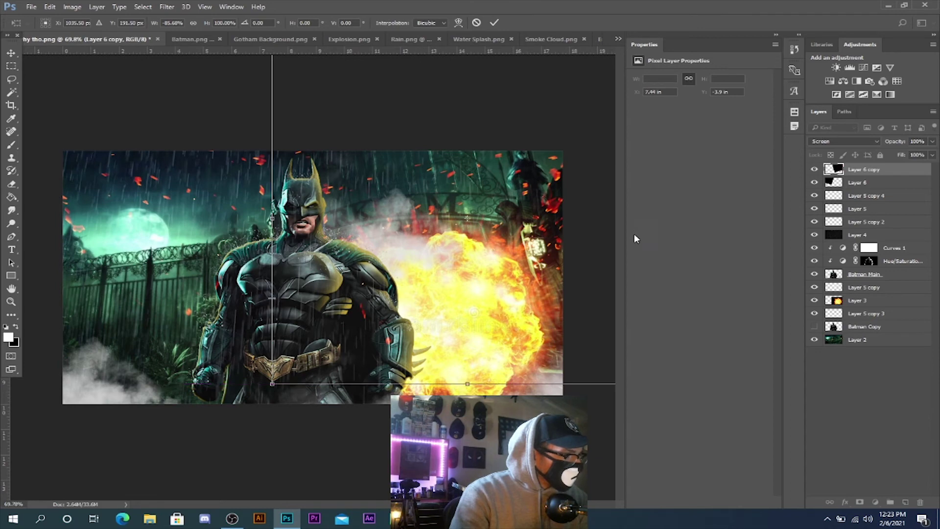
key(Return)
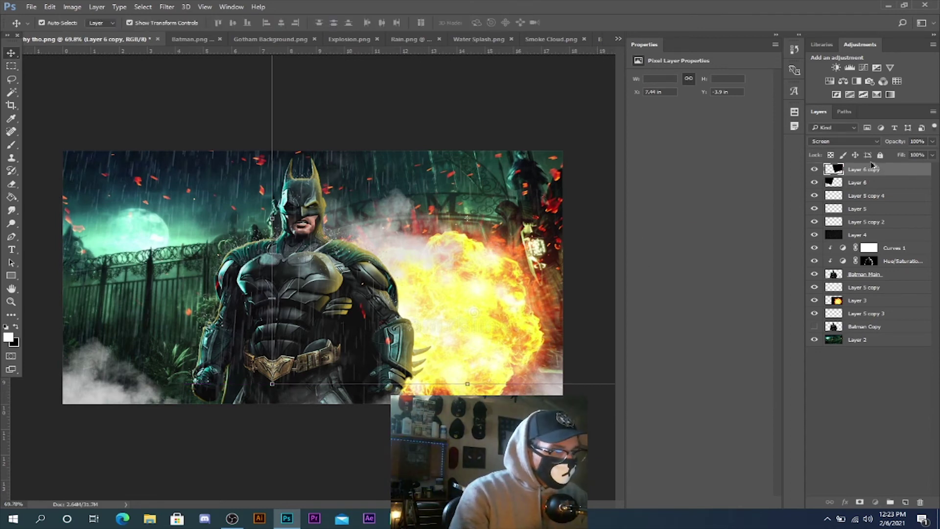
Duplicate the mirrored embers layer and move the copy to the image's lower-left area, over the smoke and Batman's belt
key(ctrl+j)
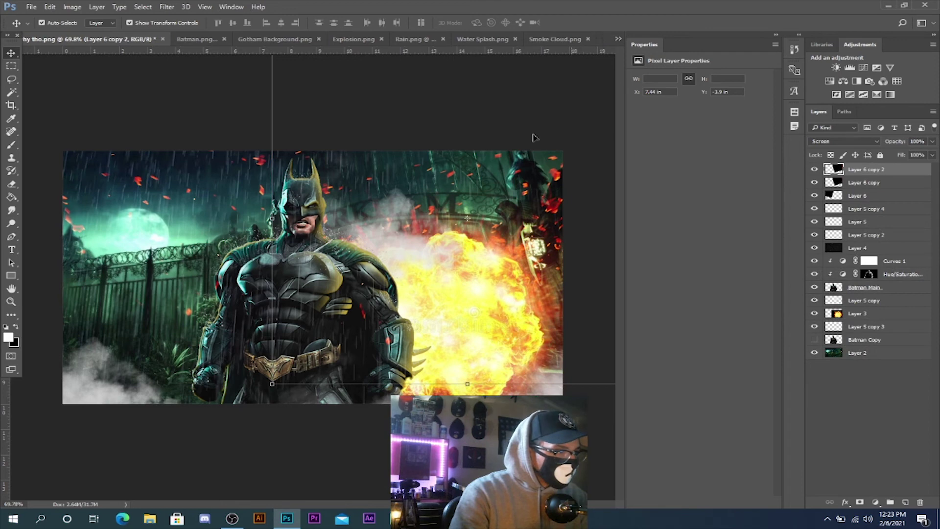
click(274, 131)
click(884, 171)
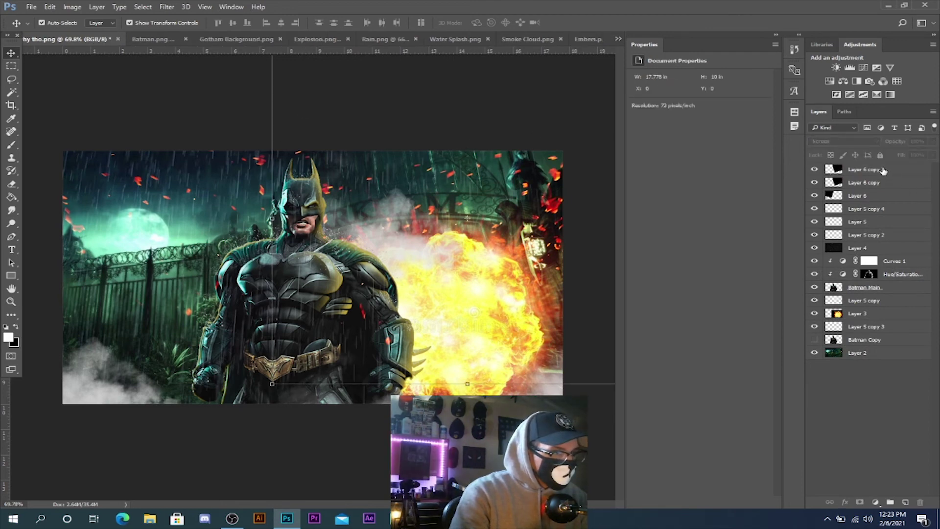
key(ctrl+t)
drag(322, 158, 45, 318)
drag(171, 336, 264, 412)
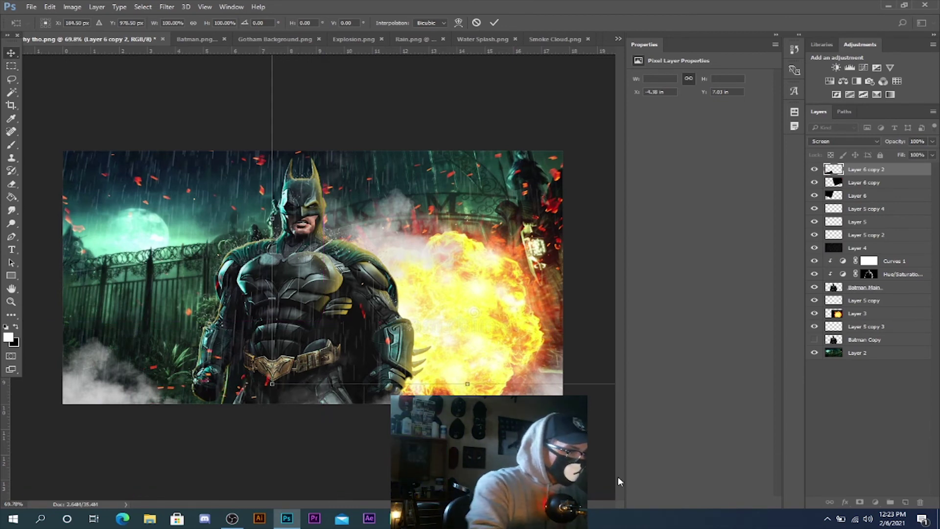
key(Return)
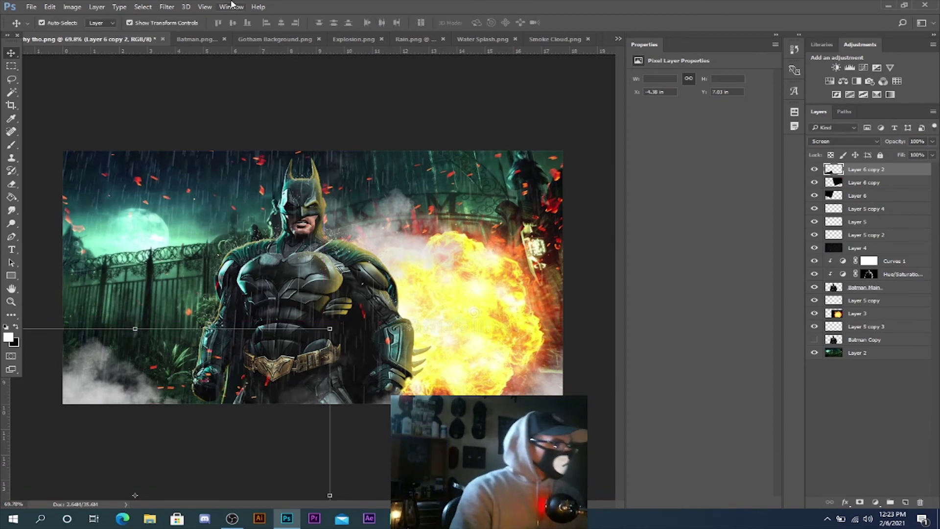
Move the original embers layer, Layer 6, slightly down and to the left across the moonlit sky
click(860, 198)
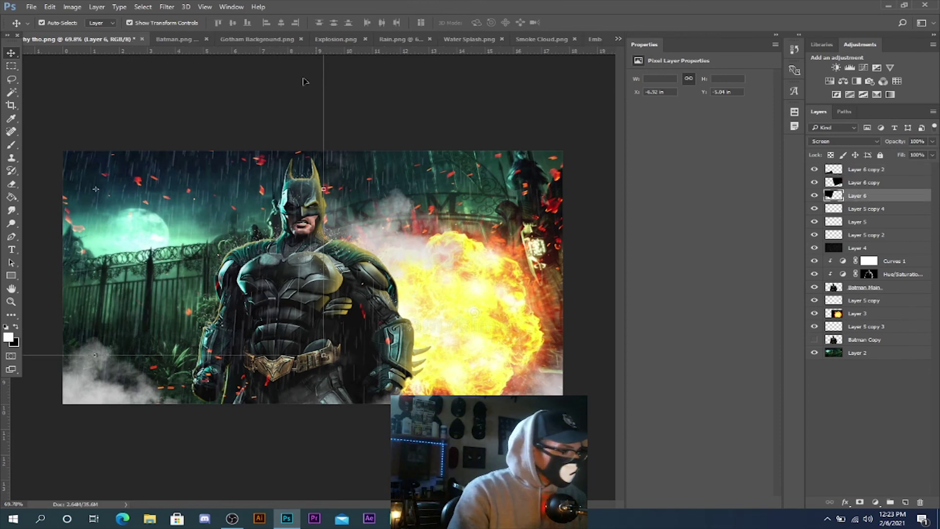
drag(175, 146, 289, 171)
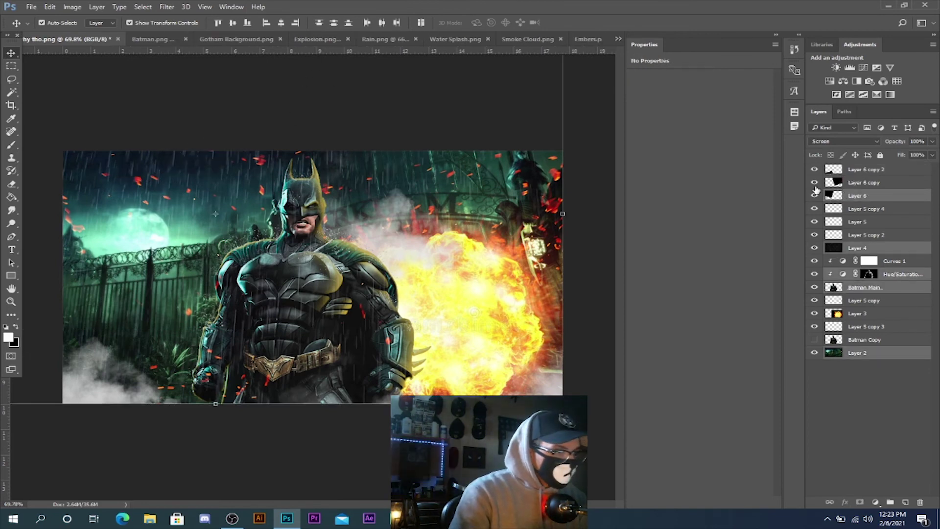
click(854, 184)
click(859, 196)
drag(324, 189, 305, 188)
drag(130, 215, 87, 255)
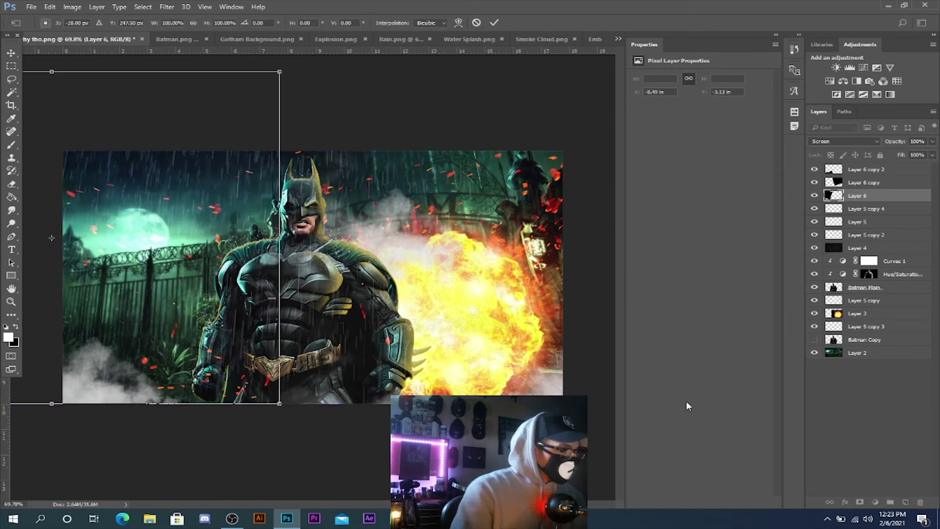
key(Return)
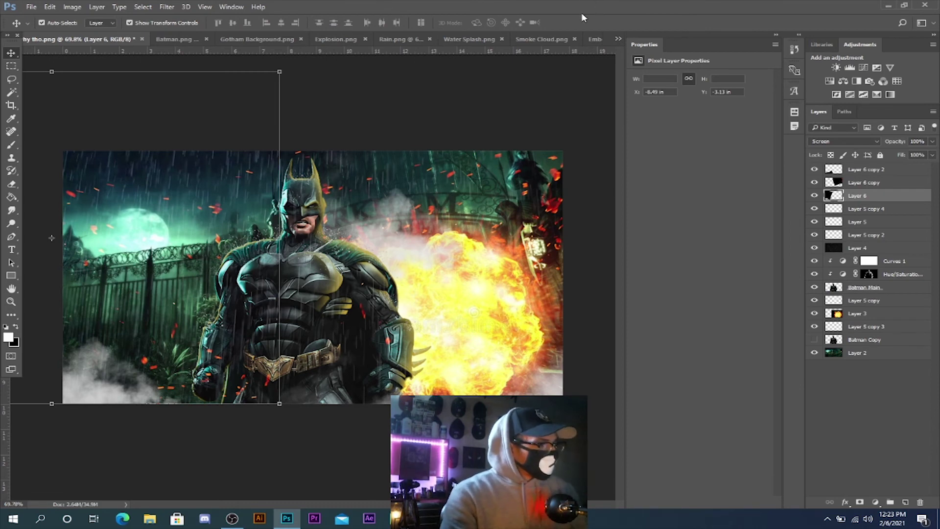
Select the topmost embers layer and open the Bat Sihoutte image from the Batman Tutorial Folder
click(874, 172)
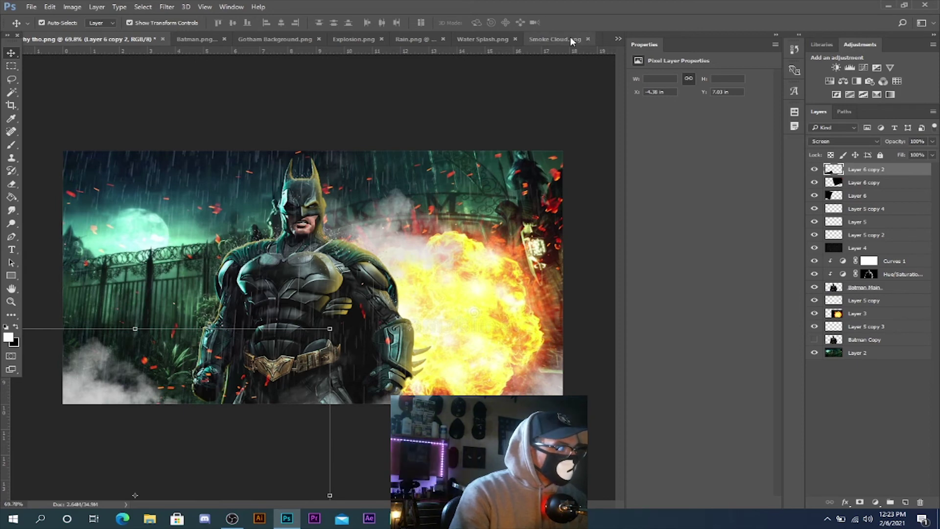
click(31, 7)
click(46, 28)
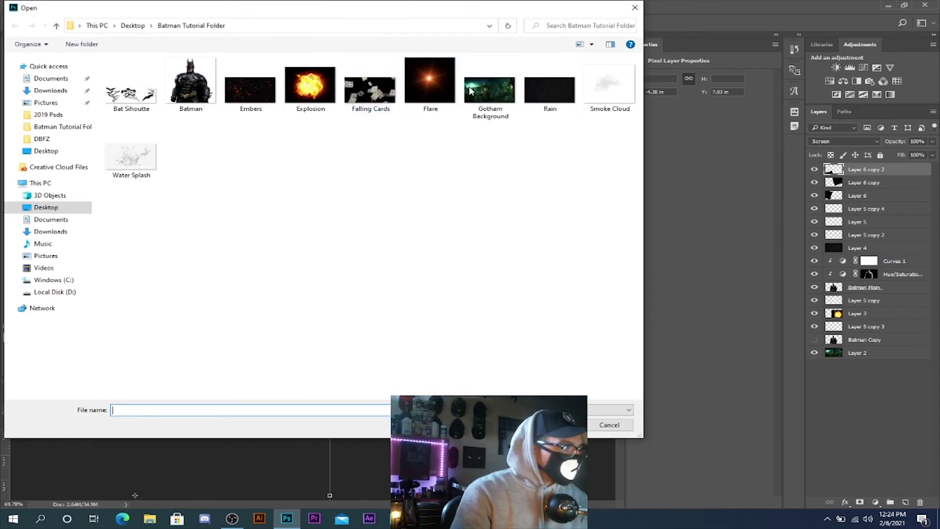
double_click(131, 101)
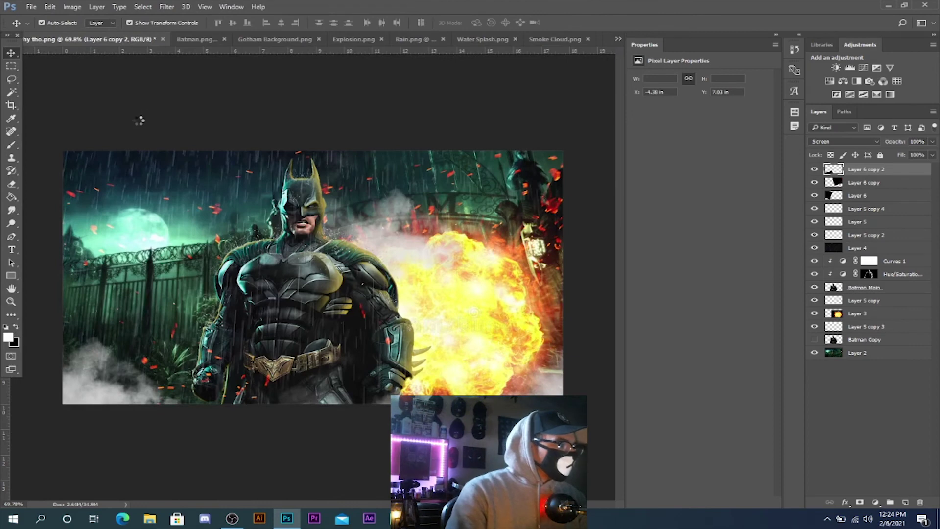
Lasso the rightmost group of bats, cut it out, and paste it as the top layer of But why tho.png
click(13, 81)
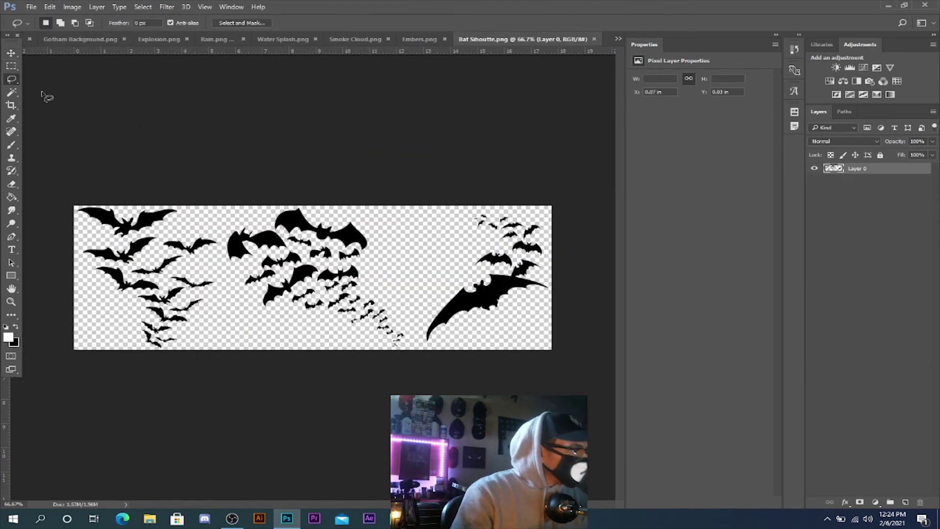
mouse_move(534, 221)
mouse_down()
mouse_move(489, 204)
mouse_move(458, 212)
mouse_move(482, 243)
mouse_move(433, 303)
mouse_move(424, 345)
mouse_move(456, 355)
mouse_move(523, 335)
mouse_move(563, 309)
mouse_move(554, 224)
mouse_move(534, 210)
mouse_up()
click(51, 6)
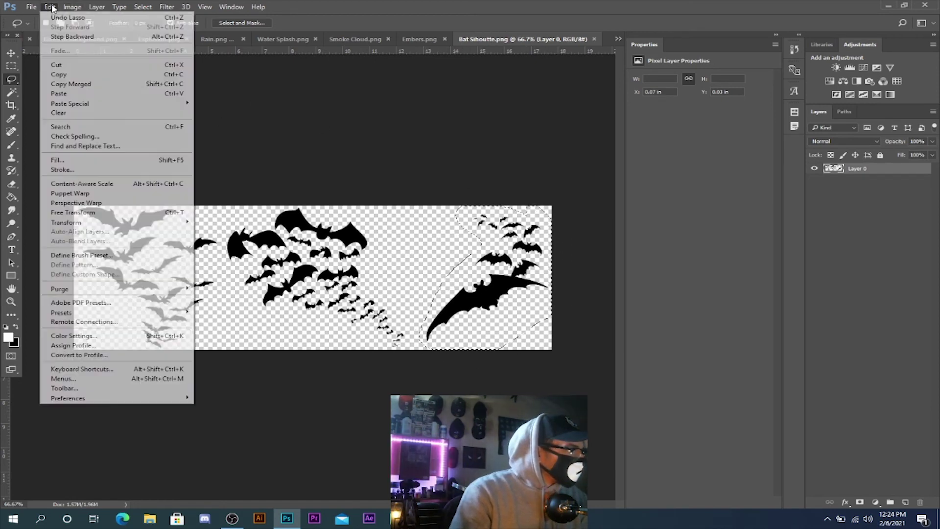
click(64, 64)
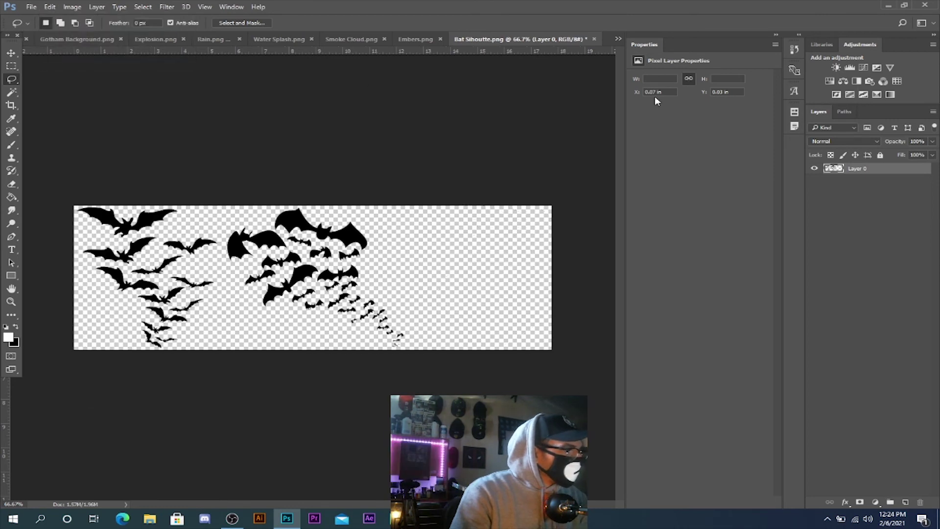
click(618, 39)
click(637, 41)
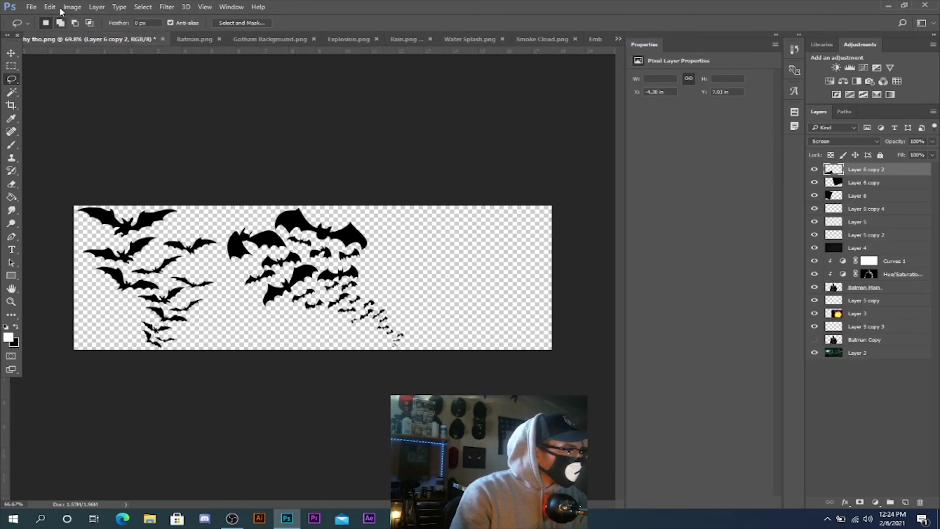
click(51, 7)
click(63, 90)
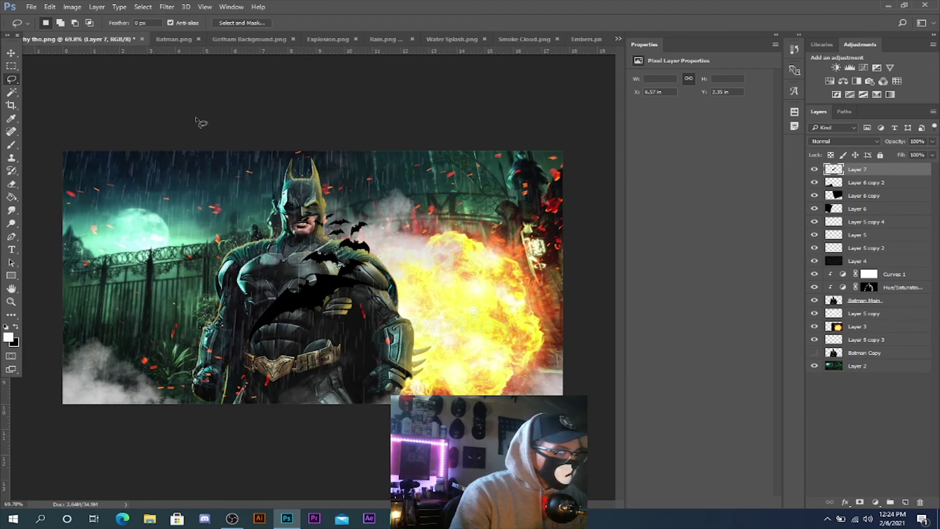
Scale the bats down to about 31.5% and place them in front of the moon
click(11, 53)
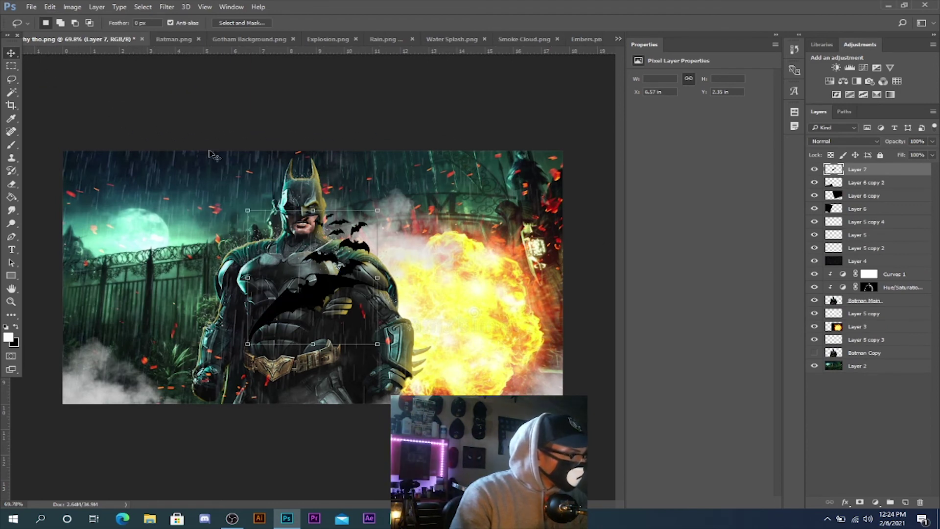
drag(378, 211, 144, 245)
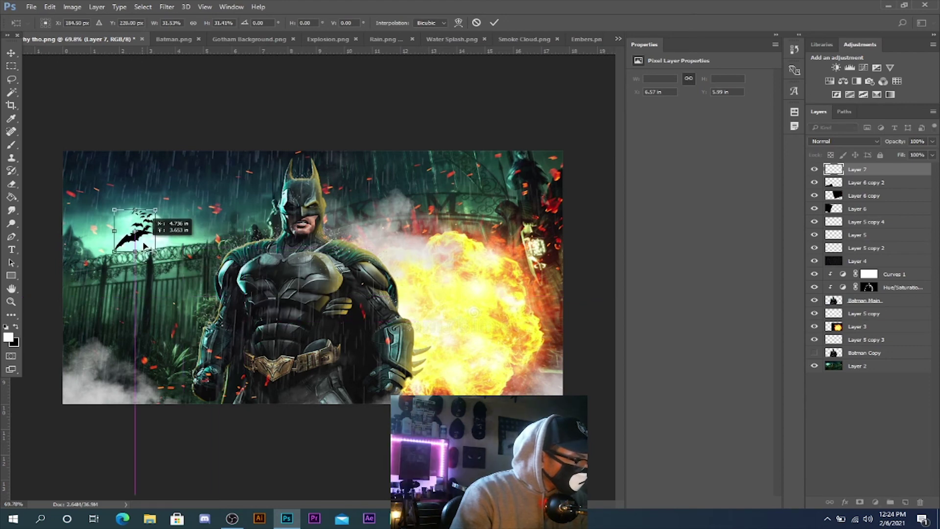
key(Return)
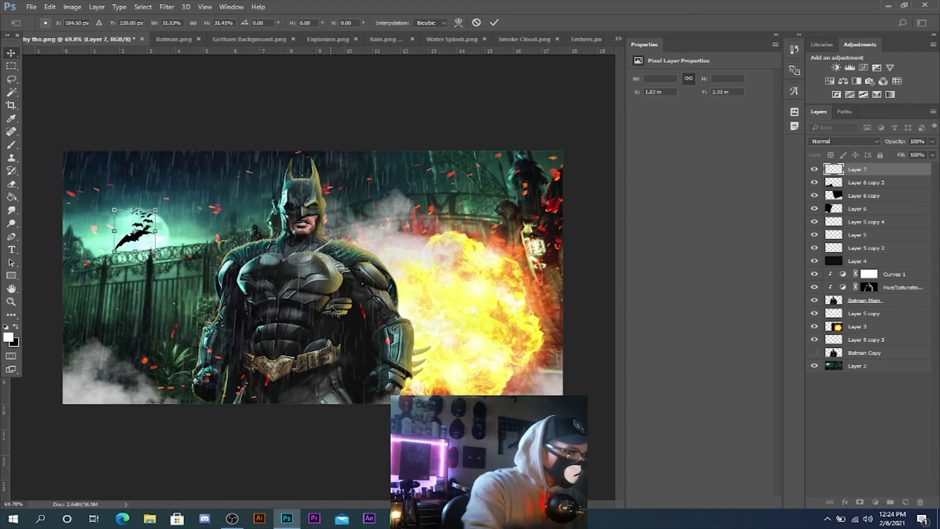
Soften the bats on Layer 7 with a Gaussian Blur of 3.0 pixels radius
click(166, 8)
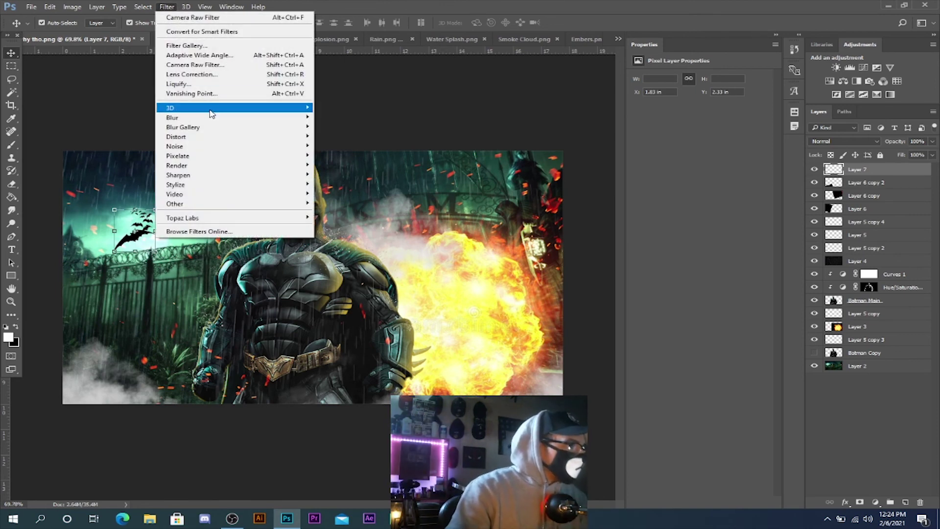
mouse_move(212, 118)
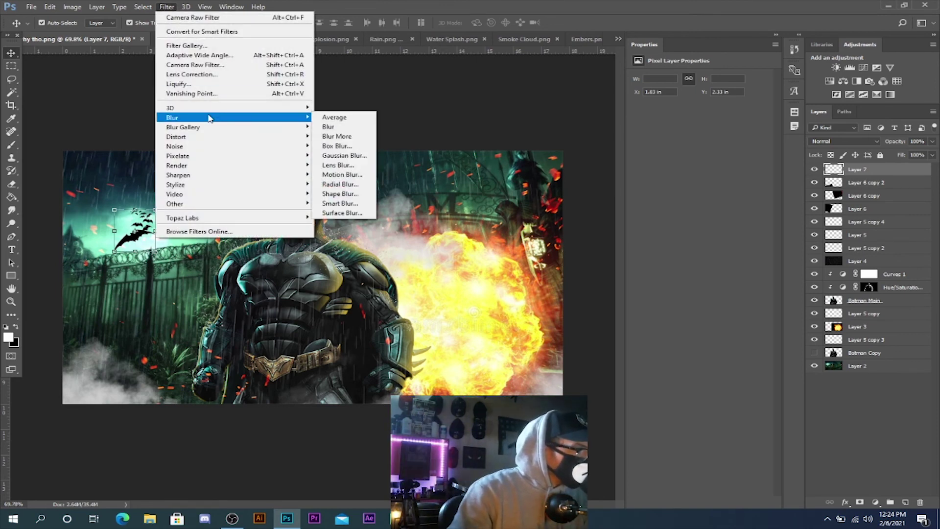
click(347, 156)
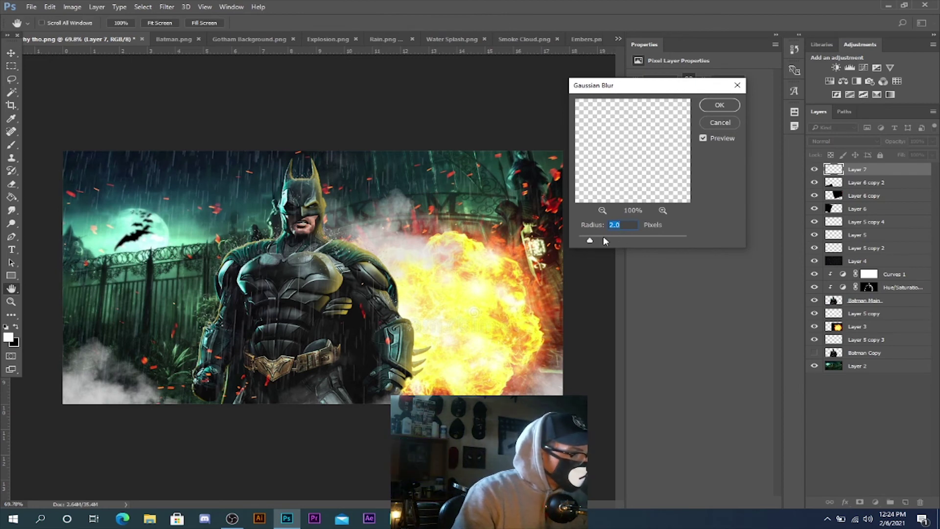
drag(590, 243, 592, 245)
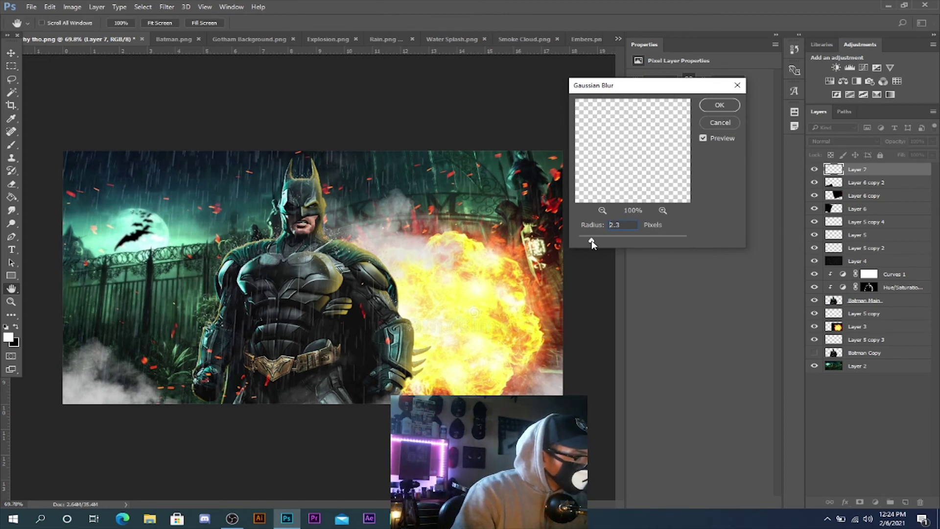
drag(593, 242, 597, 244)
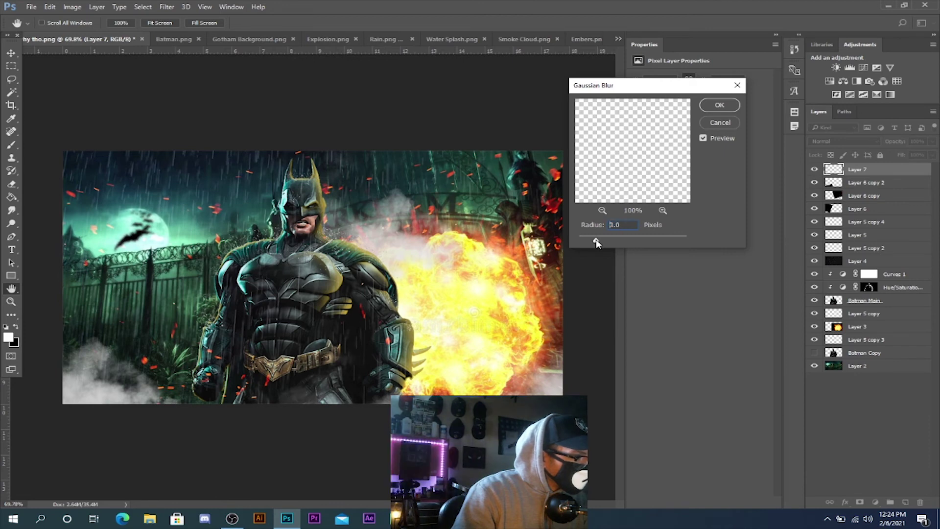
click(717, 106)
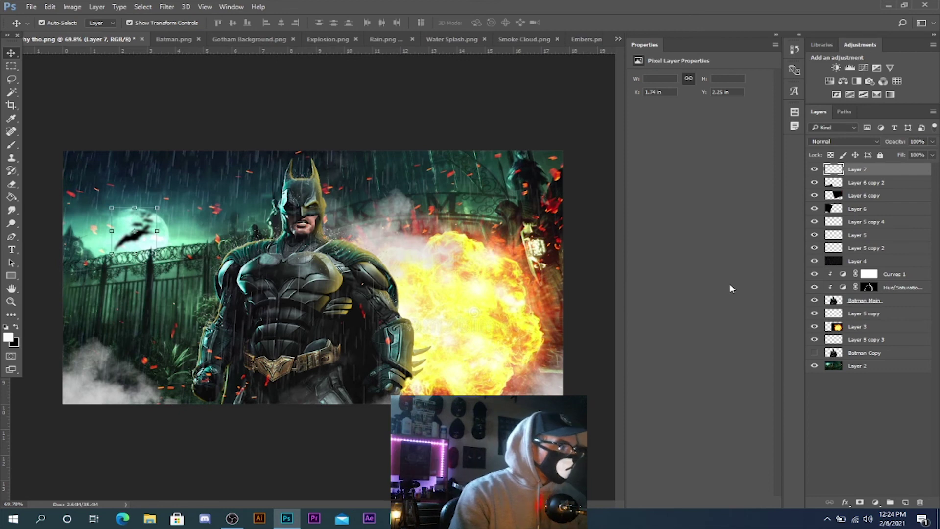
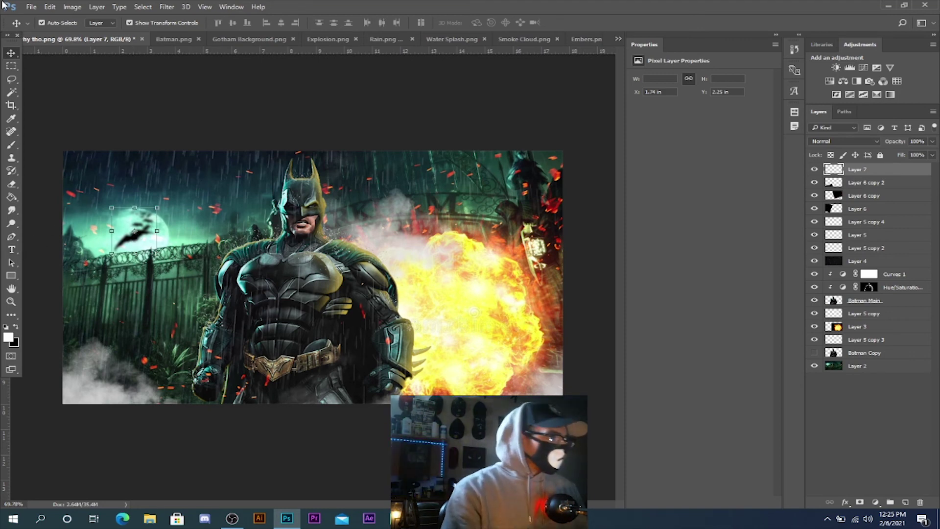
Set the foreground colour to teal #258387, starting from a colour sampled from the dark sky beside Batman
click(11, 276)
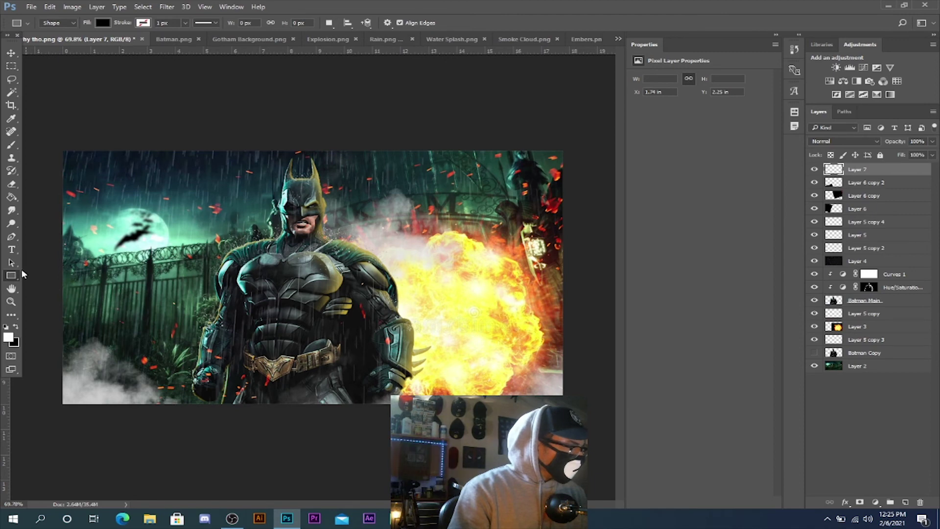
click(9, 340)
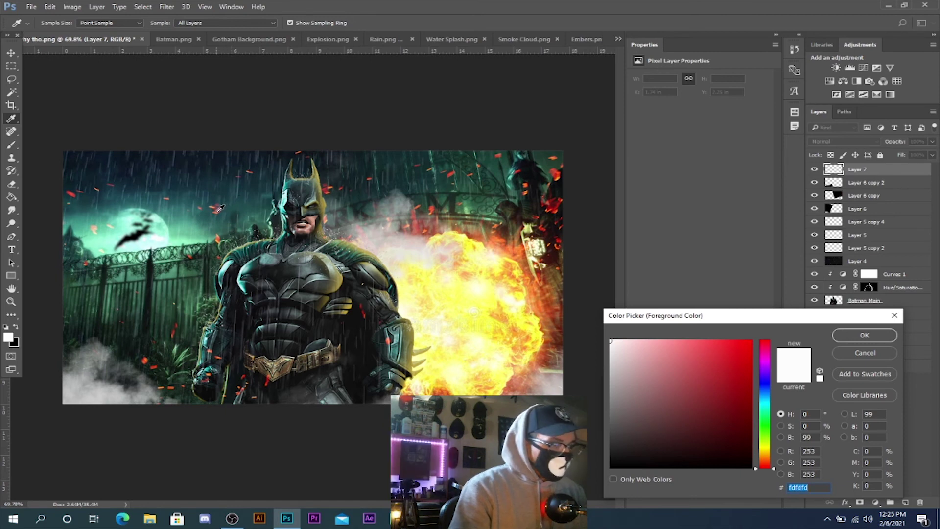
click(243, 203)
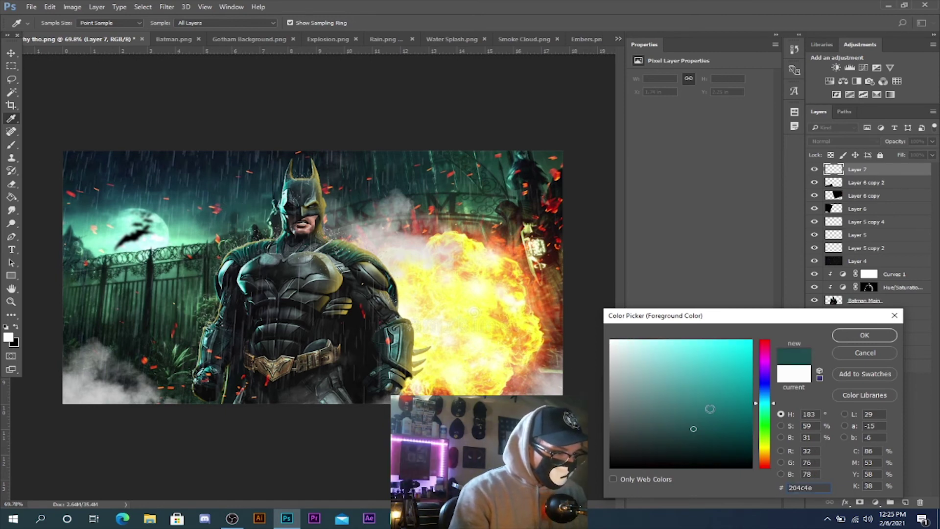
click(707, 410)
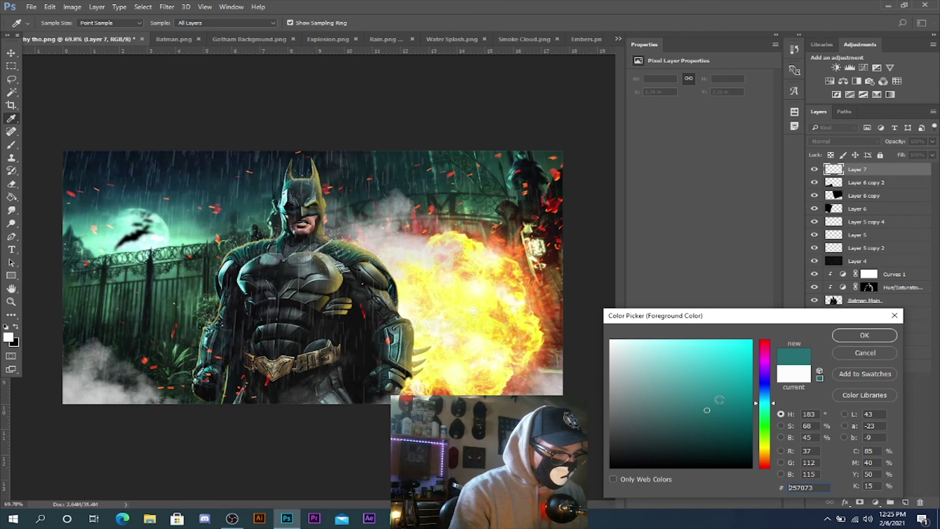
click(713, 400)
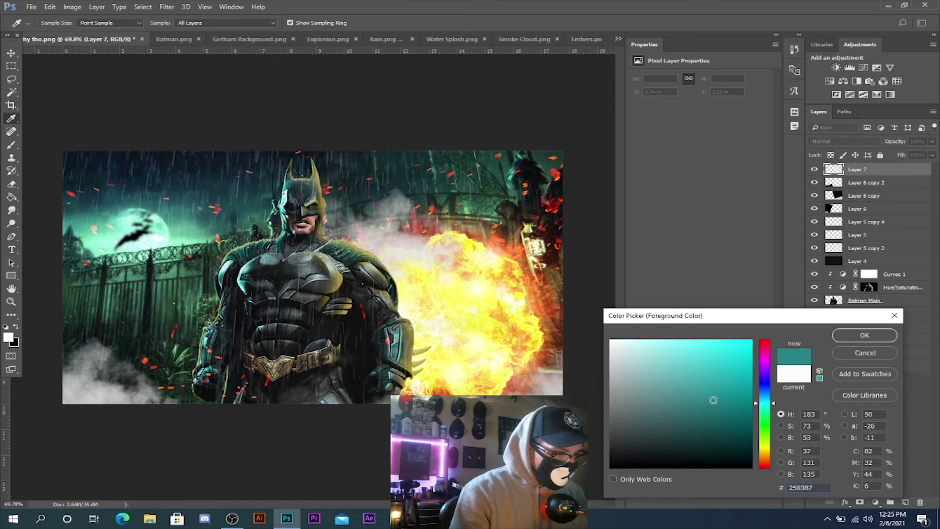
click(842, 336)
Draw a teal rectangle of about 1339 x 791 px covering the whole canvas and rasterize its layer
key(u)
drag(48, 135, 573, 415)
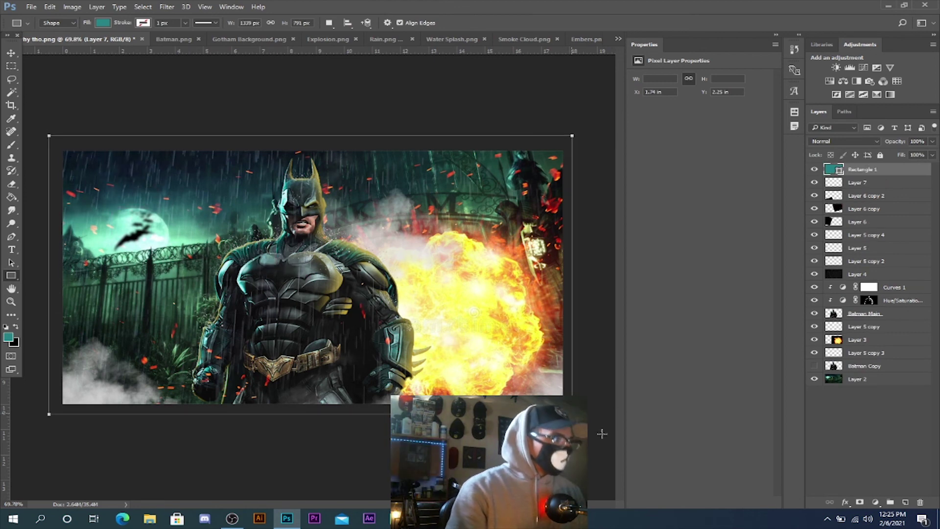
right_click(860, 172)
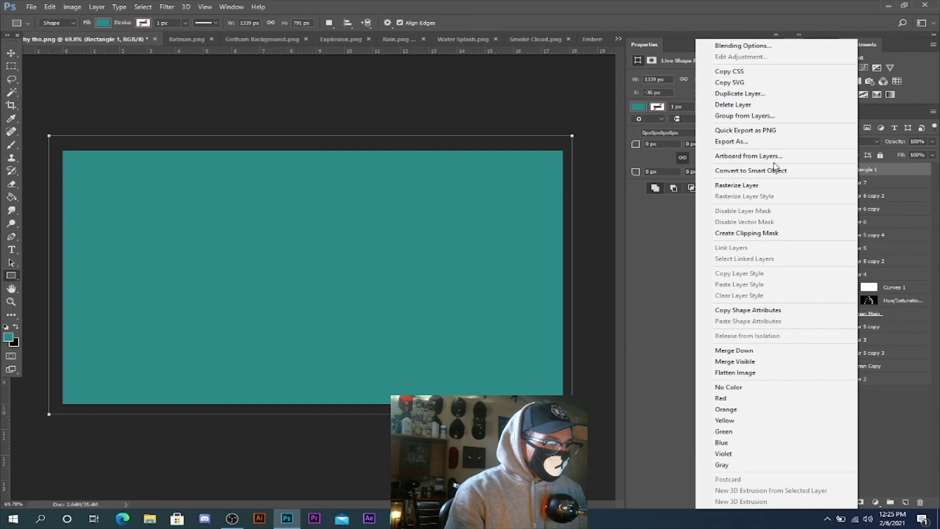
click(760, 186)
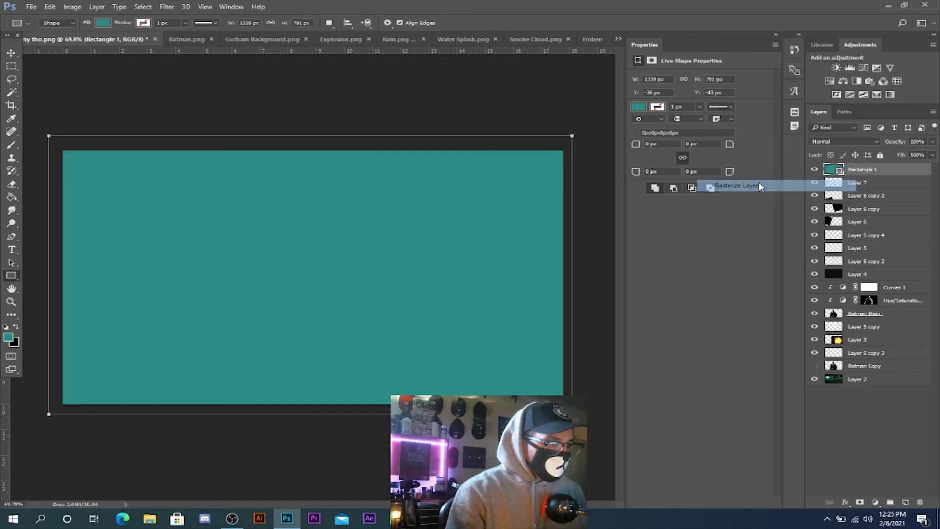
Set the teal rectangle layer to Soft Light at 25% opacity and compare the image with and without it
click(870, 142)
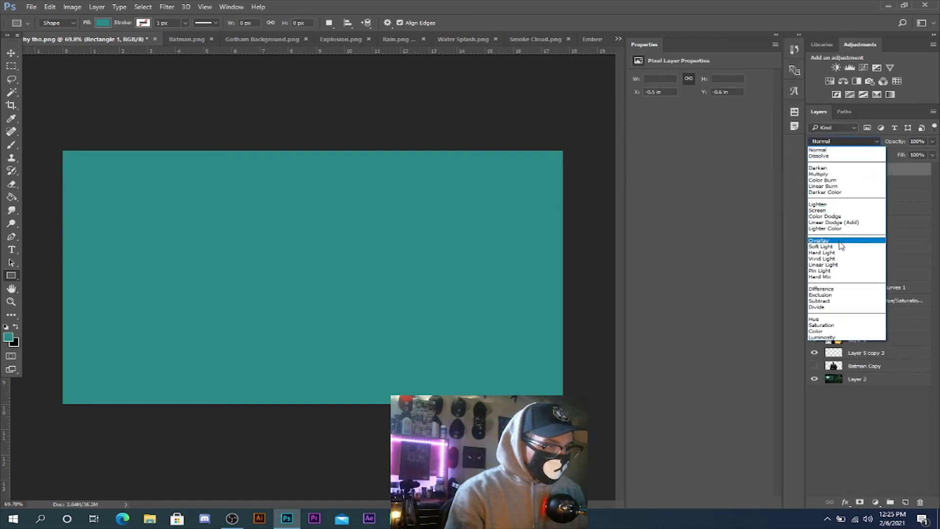
click(825, 246)
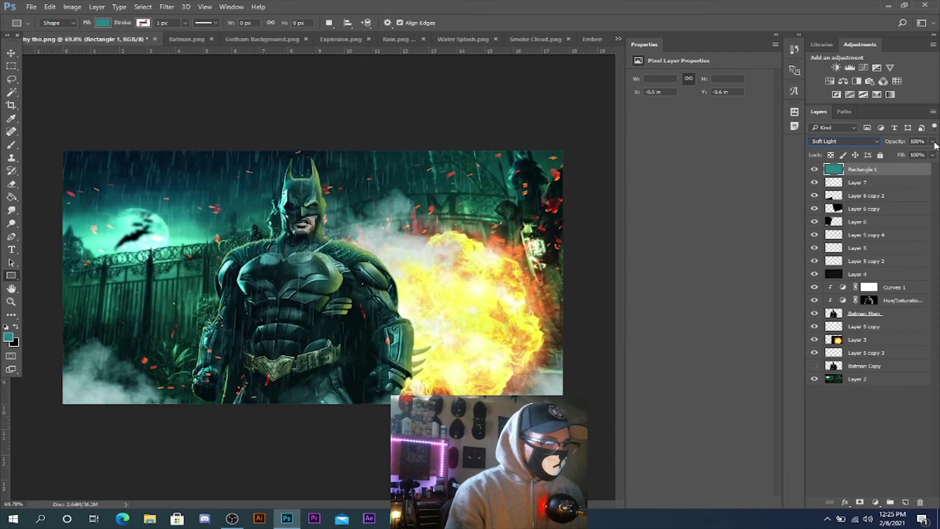
click(934, 141)
drag(917, 152, 885, 150)
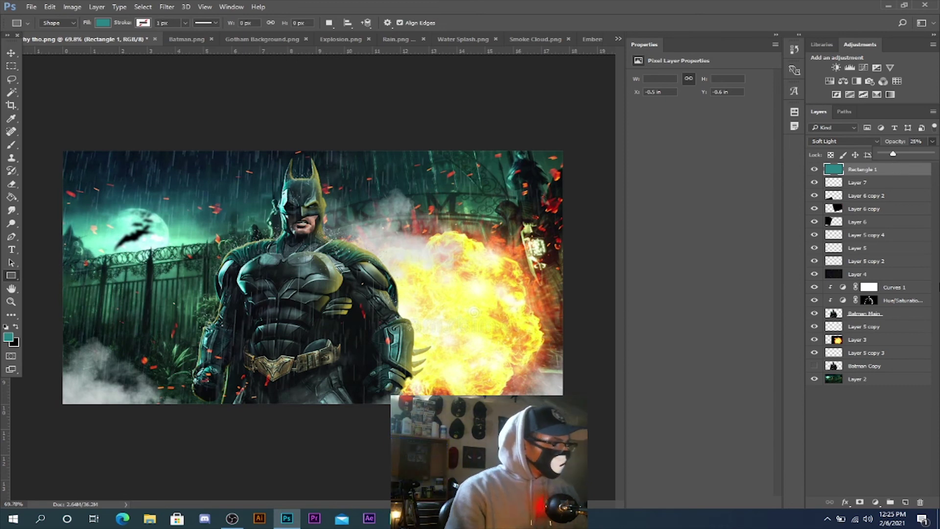
click(814, 169)
click(816, 170)
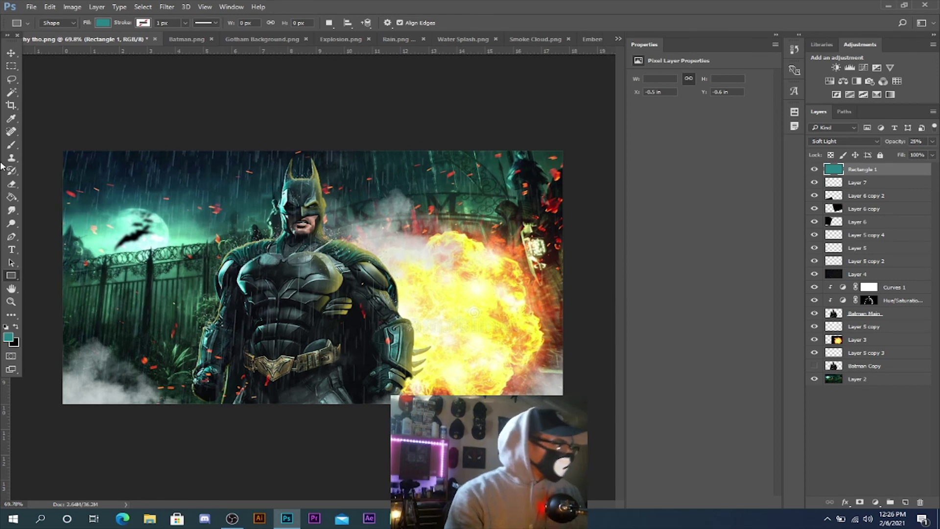
Add the text DARK over the fence in near-white #f9fdfd
click(16, 249)
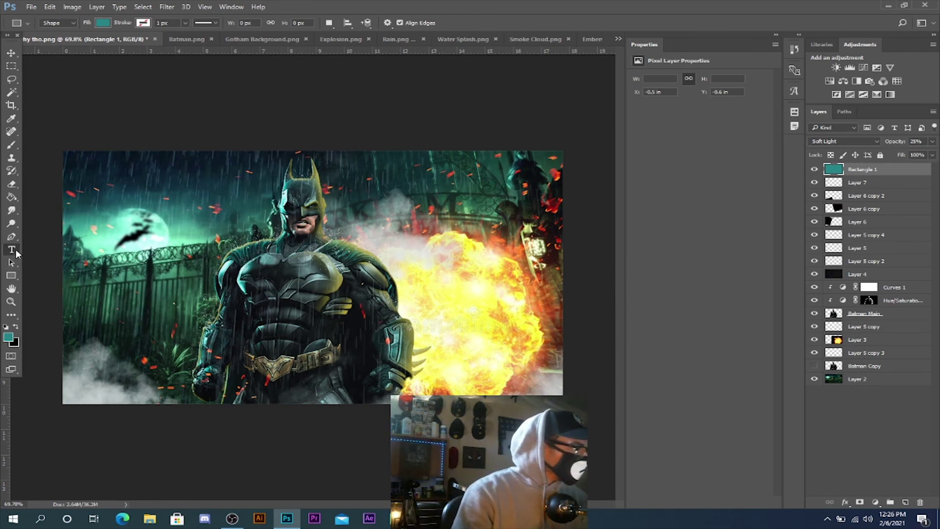
click(150, 302)
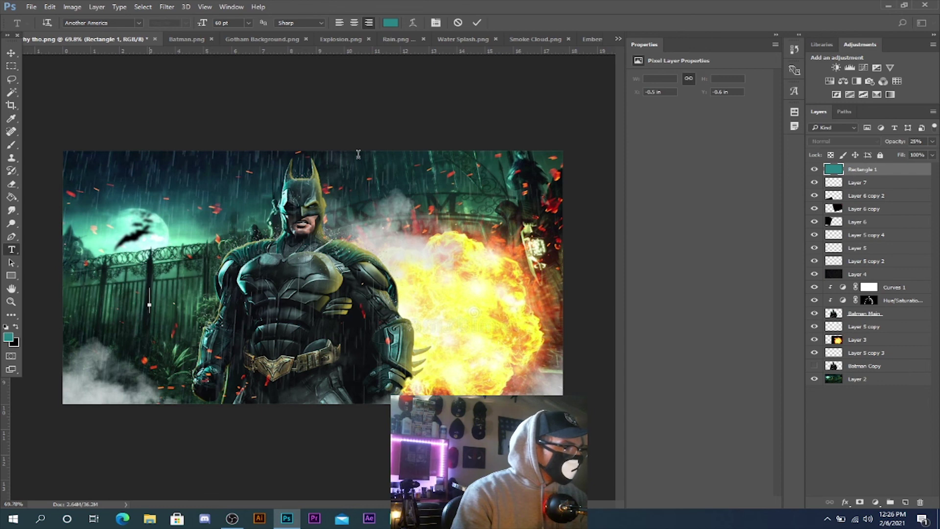
click(398, 23)
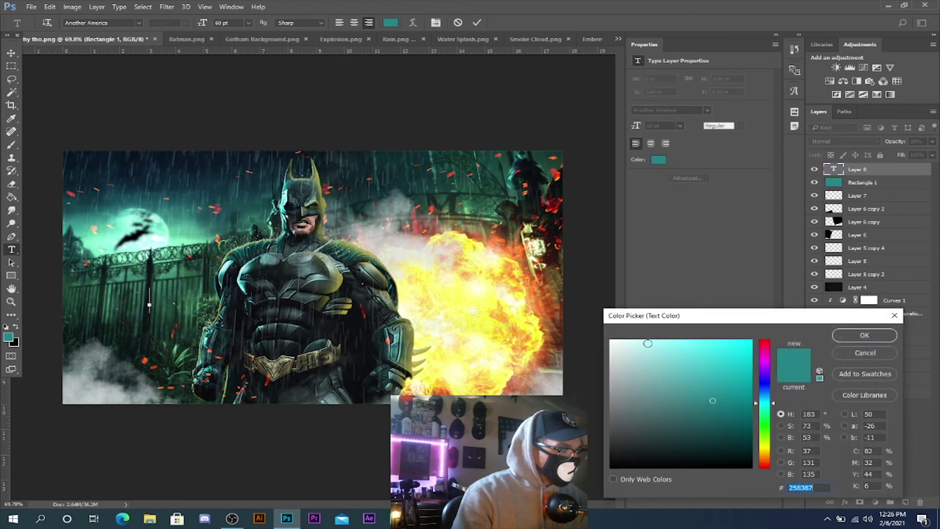
text(ffffff)
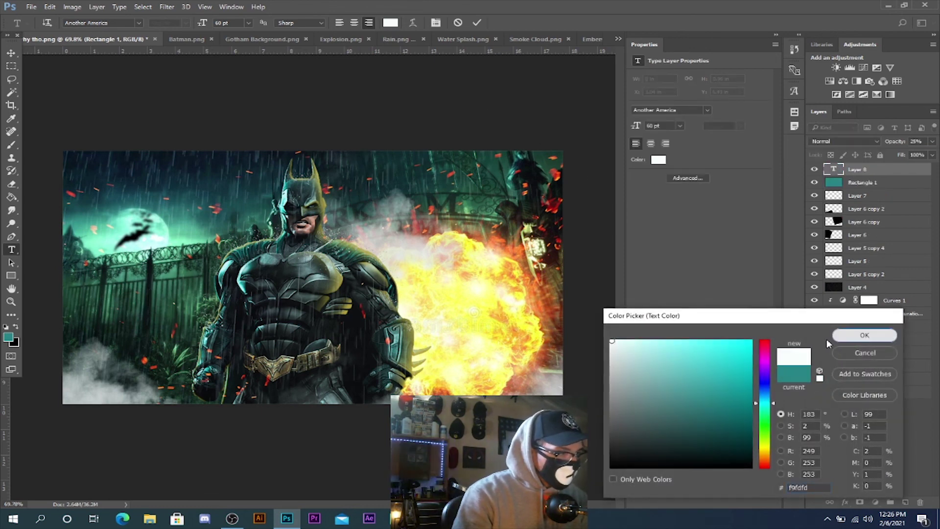
click(865, 335)
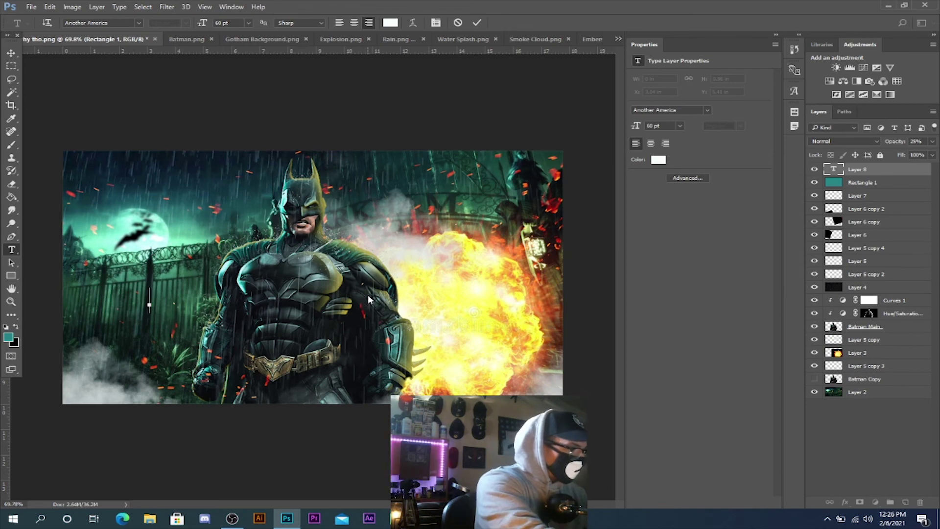
text(DARK)
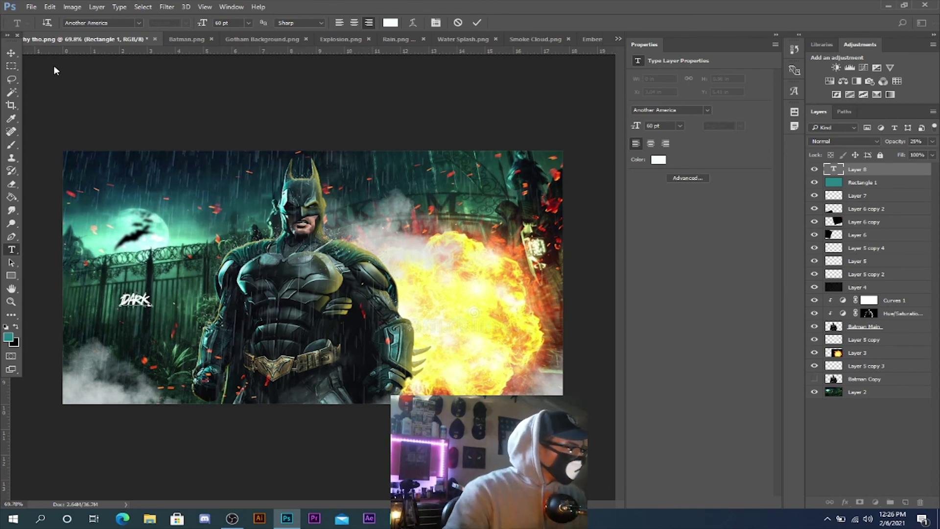
Enlarge the DARK text to about 287 pt so it spans from the moon to Batman's chest
click(11, 52)
drag(156, 288, 290, 197)
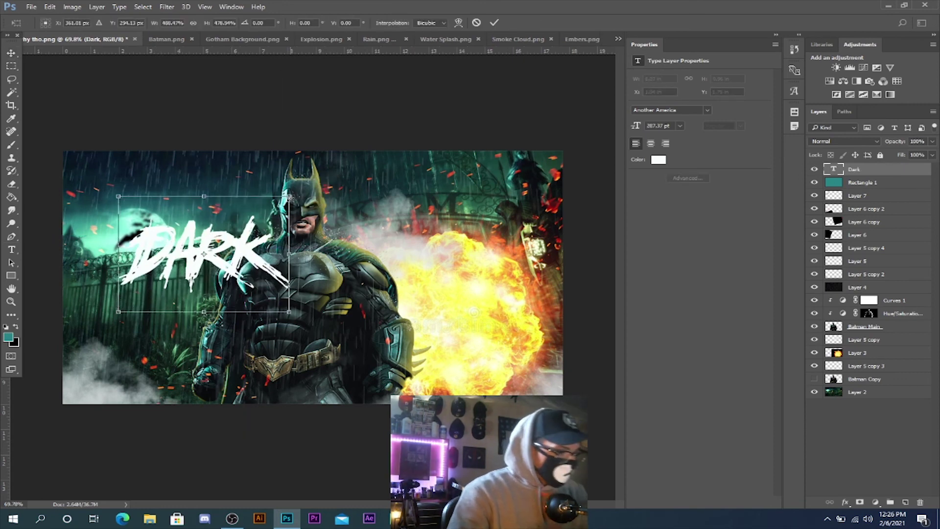
key(Return)
Add the text KNIGHT, enlarge it to about 311 pt and place it below DARK, offset across Batman's torso
key(t)
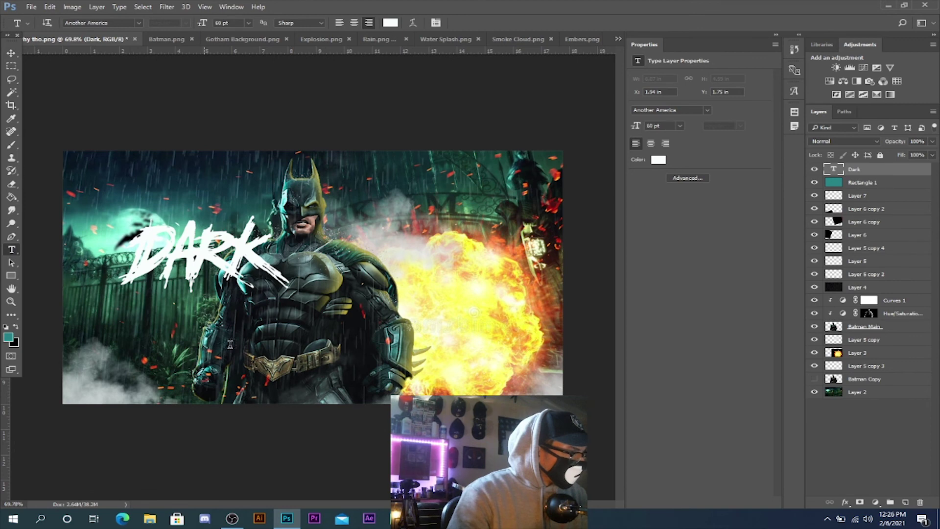
click(230, 344)
text(KNIGH)
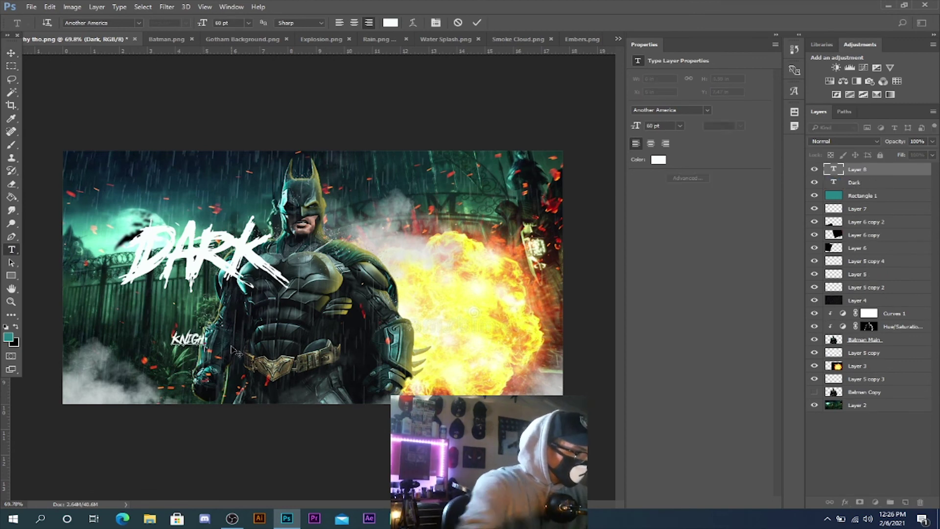
text(T)
click(11, 53)
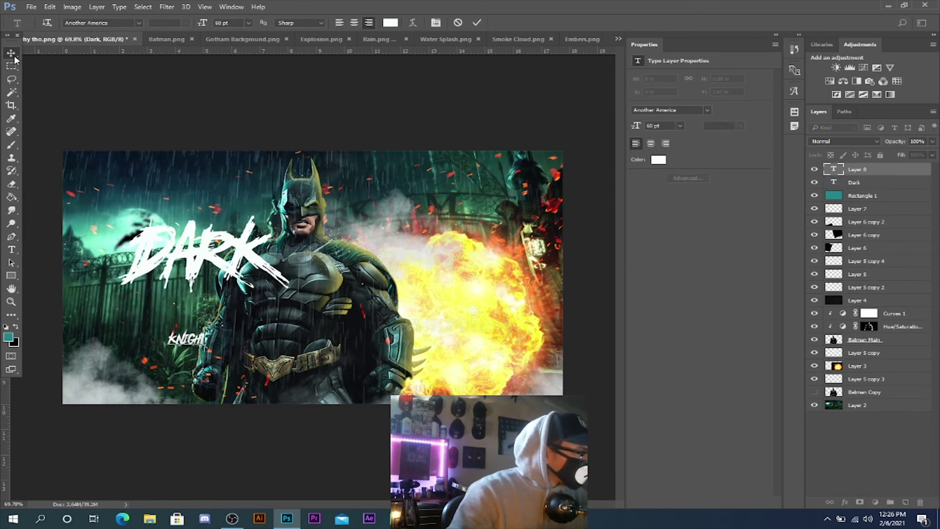
drag(212, 327, 387, 223)
mouse_move(326, 288)
mouse_down()
mouse_move(318, 310)
mouse_move(331, 302)
mouse_move(324, 303)
mouse_up()
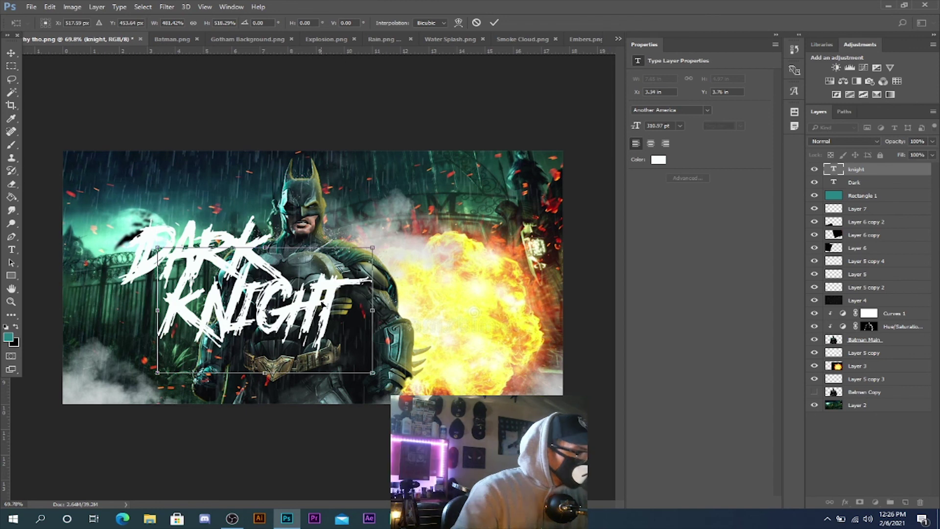
key(Return)
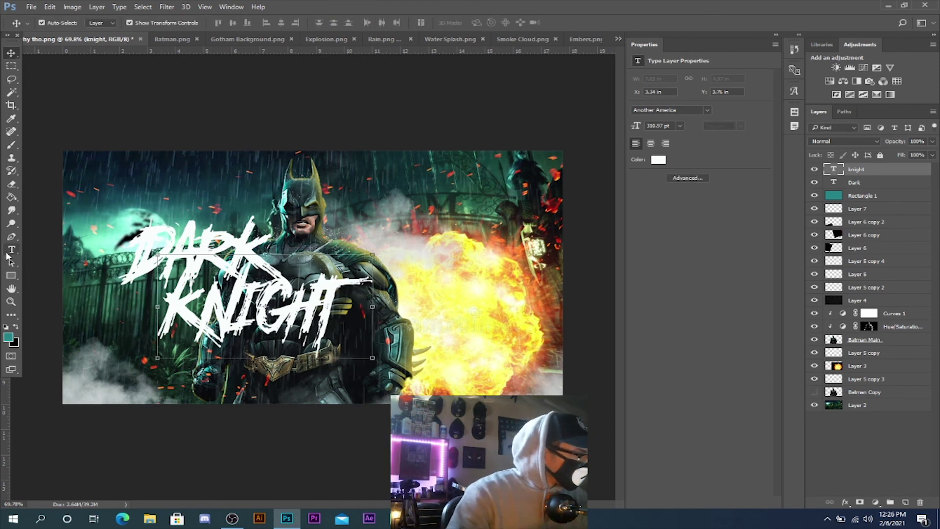
Add the text THE, enlarge it to about 87 pt and fit it under DARK, just before KNIGHT
click(12, 249)
click(111, 337)
text(THE)
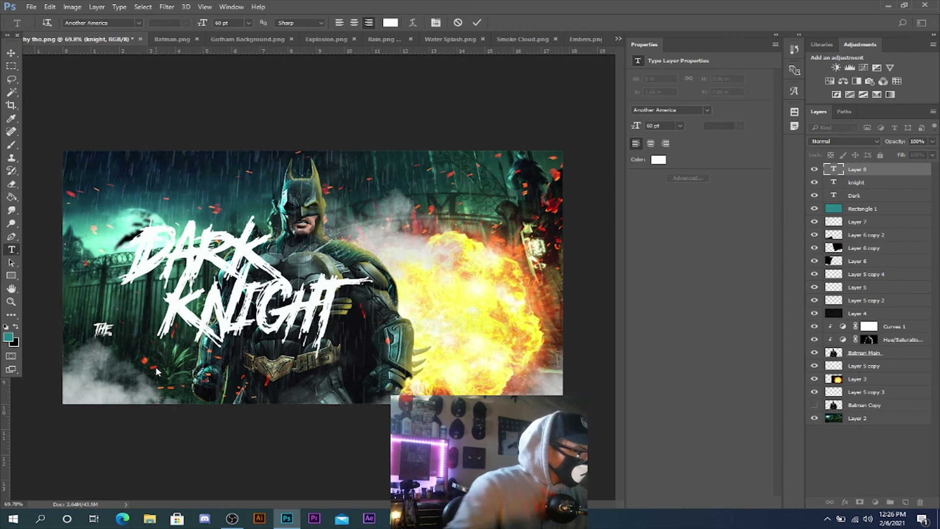
click(12, 54)
key(ctrl+t)
drag(124, 311, 168, 299)
key(Return)
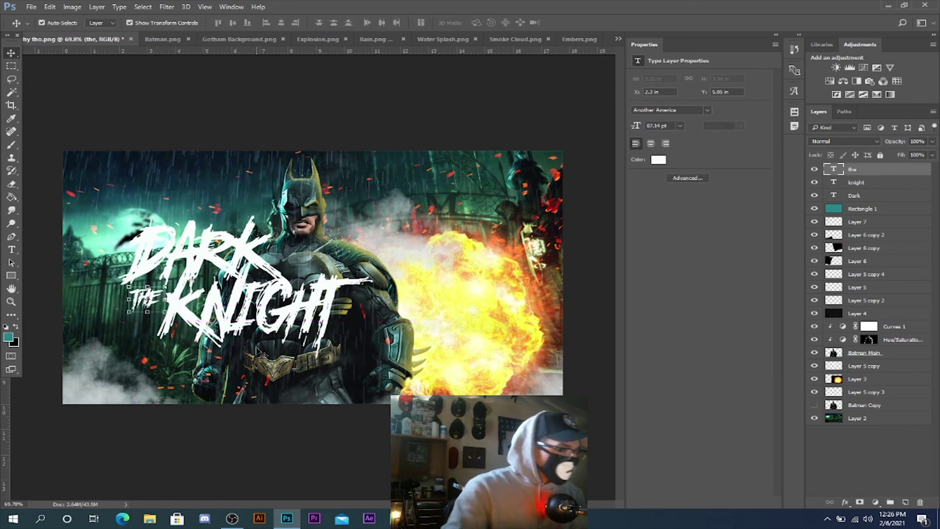
Rasterize and merge the THE, KNIGHT and DARK text layers into one, and move the title to the image's lower-left corner
ctrl+click(870, 183)
ctrl+click(866, 196)
right_click(859, 173)
click(655, 227)
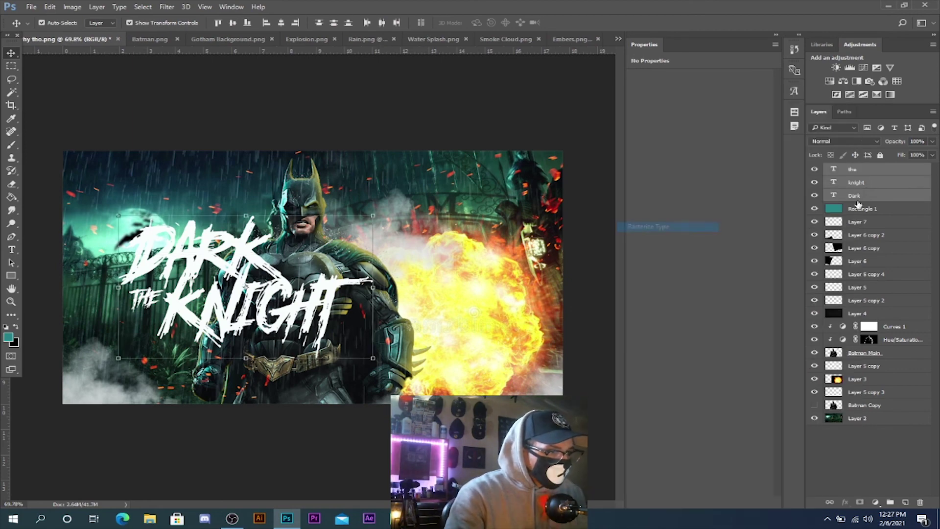
right_click(865, 170)
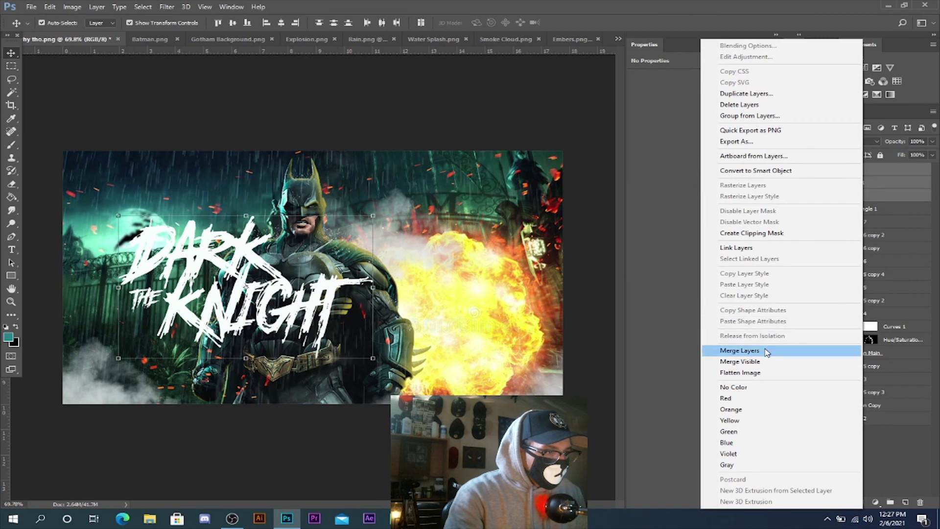
click(710, 351)
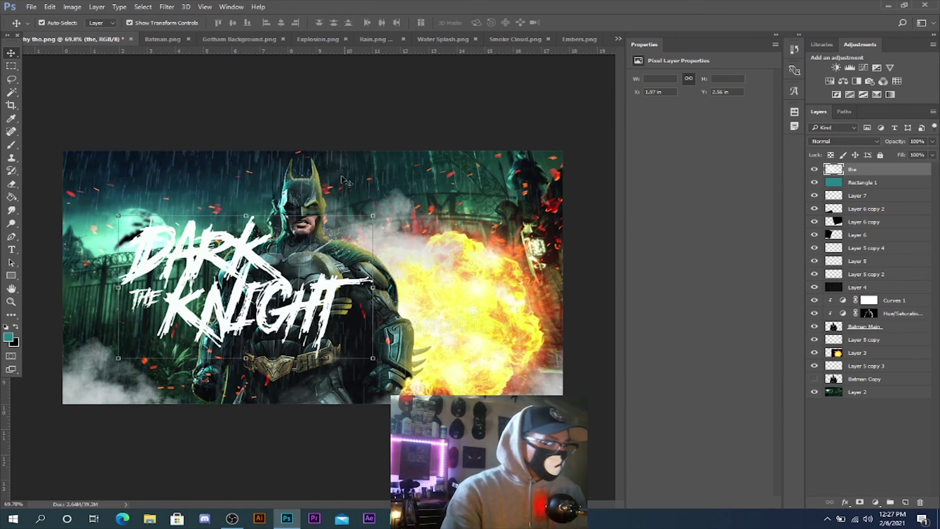
drag(277, 286, 228, 334)
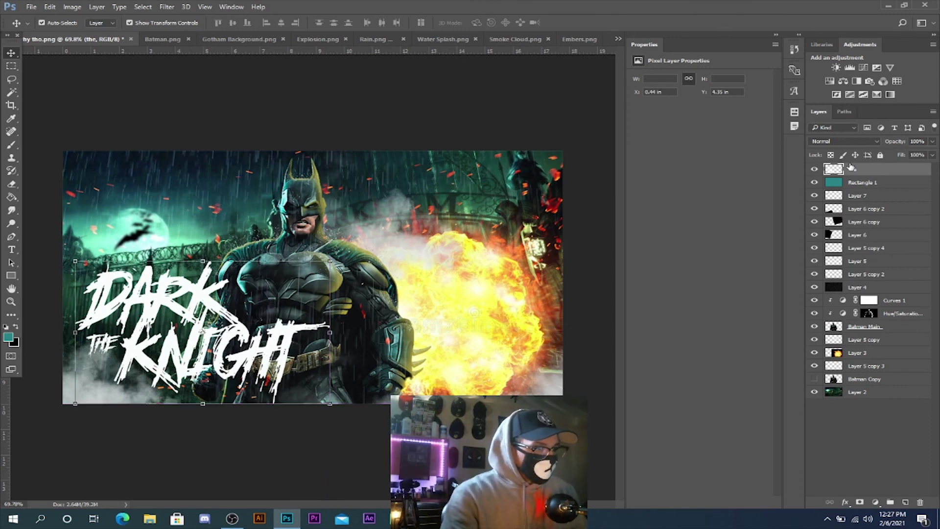
Save the layered document as a Photoshop file named Batman TN PSD in the desktop's Batman Tutorial Folder, with maximum compatibility
click(31, 7)
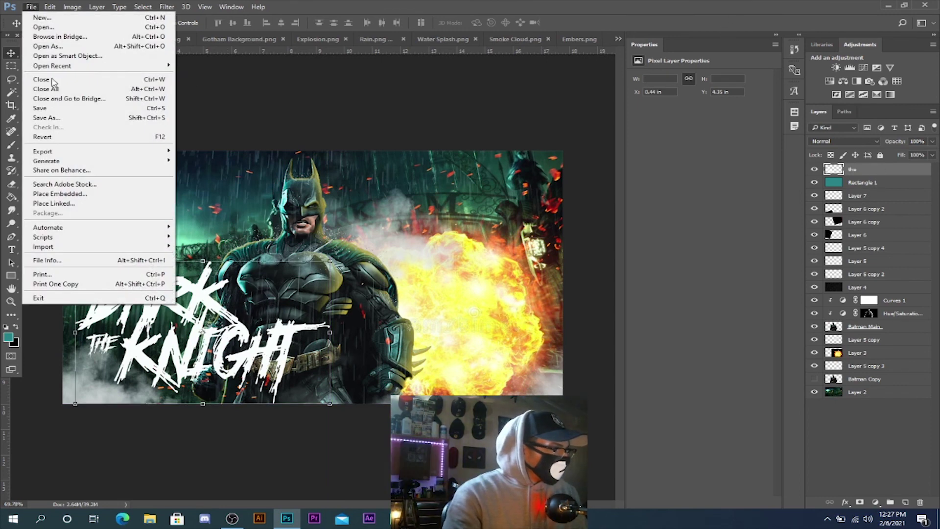
click(67, 127)
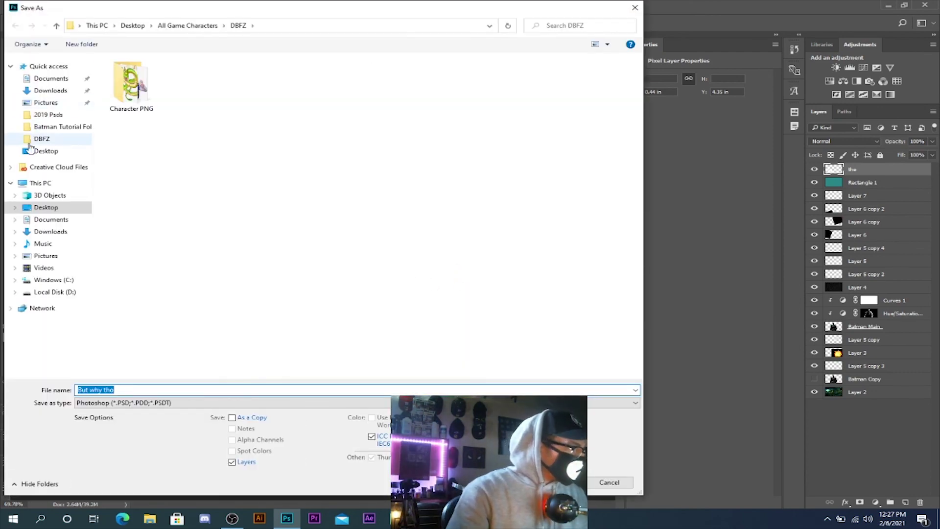
click(48, 209)
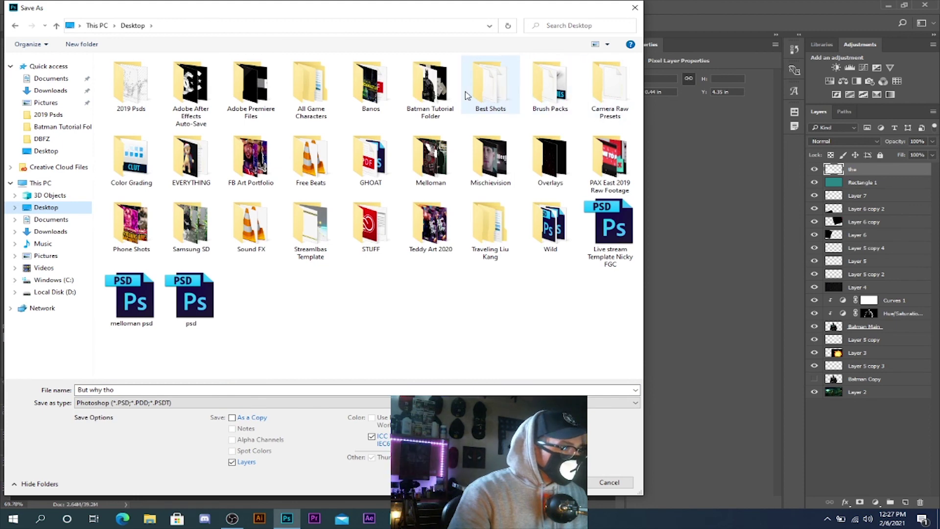
double_click(422, 101)
click(118, 390)
text(Batma)
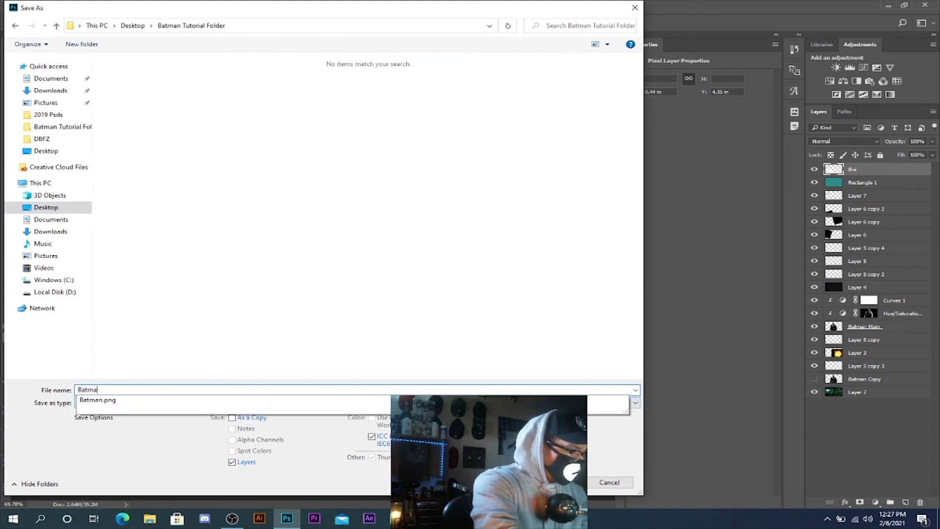
text(n TN )
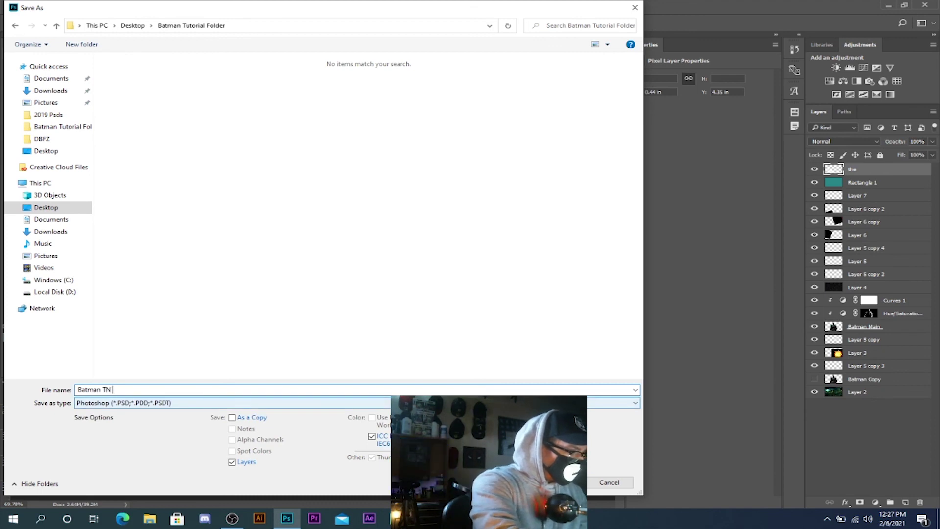
text(PSD)
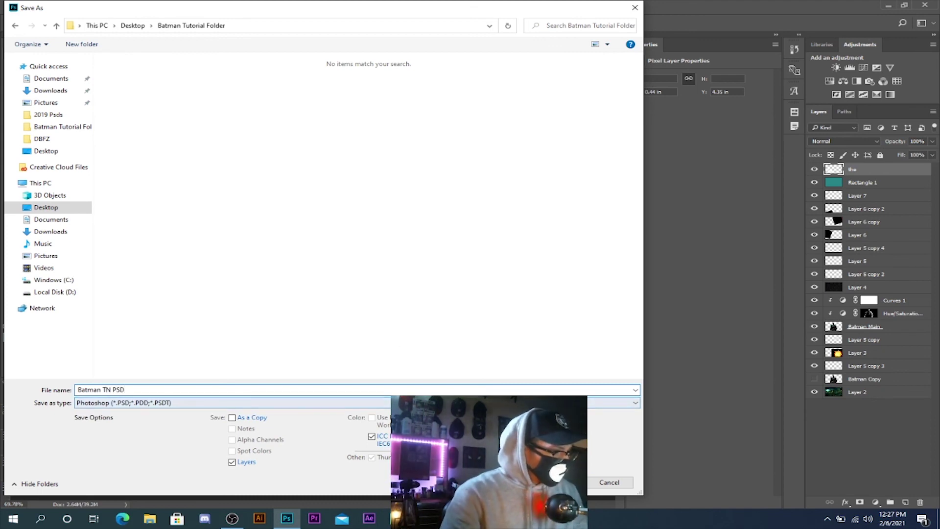
key(Return)
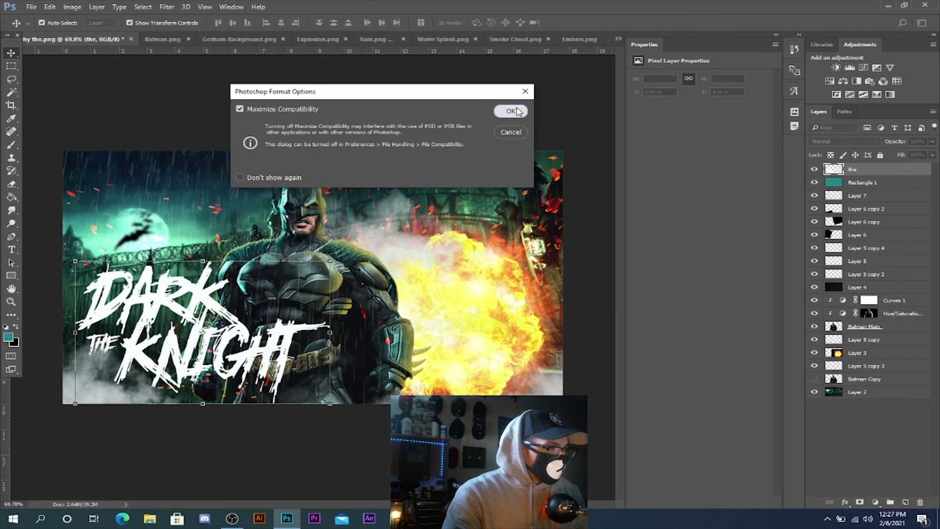
key(Return)
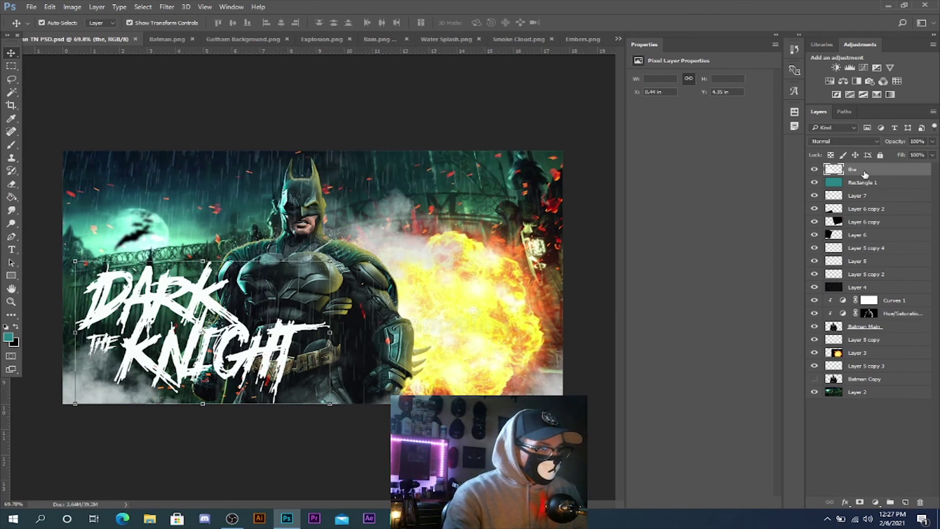
Merge all visible layers and save a PNG named Batman FINAL TN in Batman Tutorial Folder, with smallest/slow compression and no interlacing
right_click(864, 172)
click(784, 362)
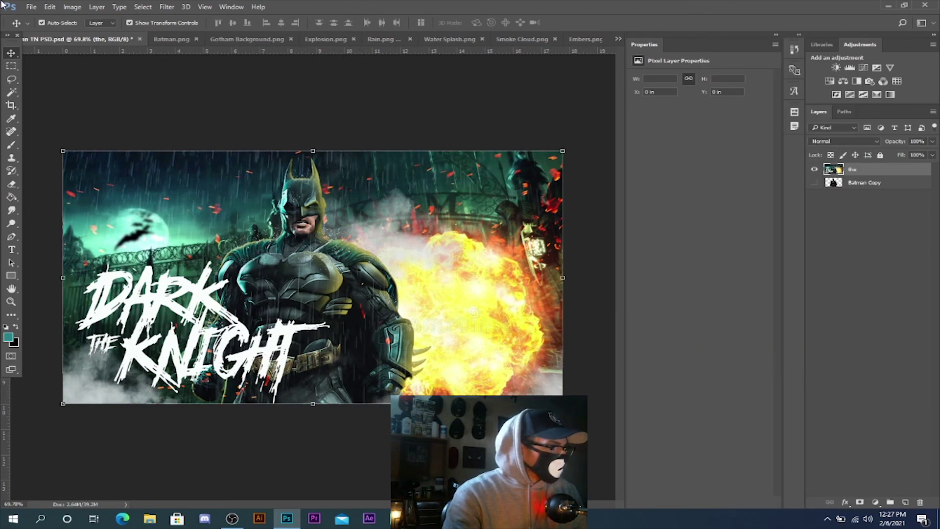
click(32, 7)
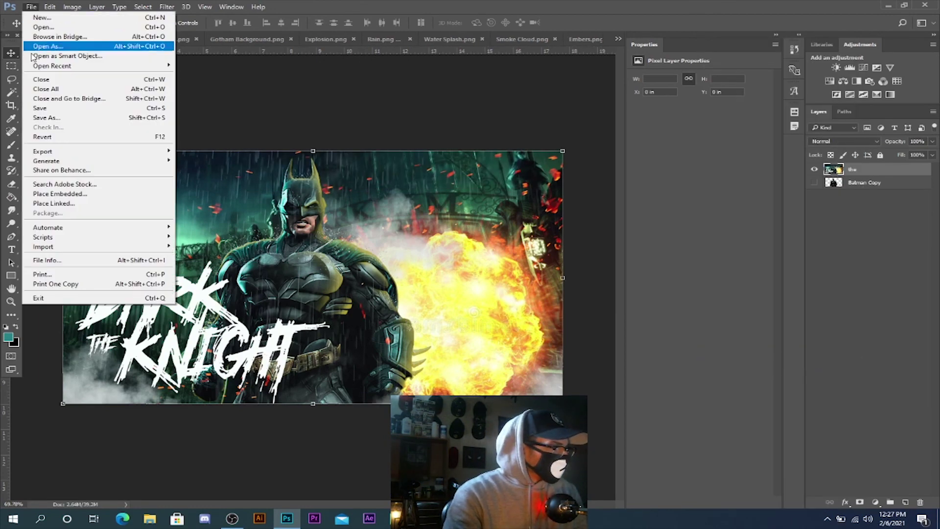
click(50, 118)
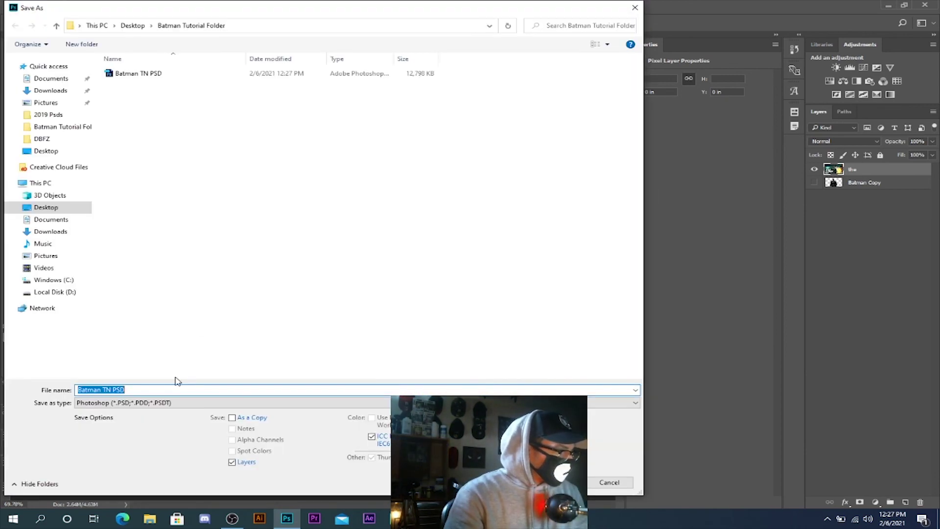
click(159, 404)
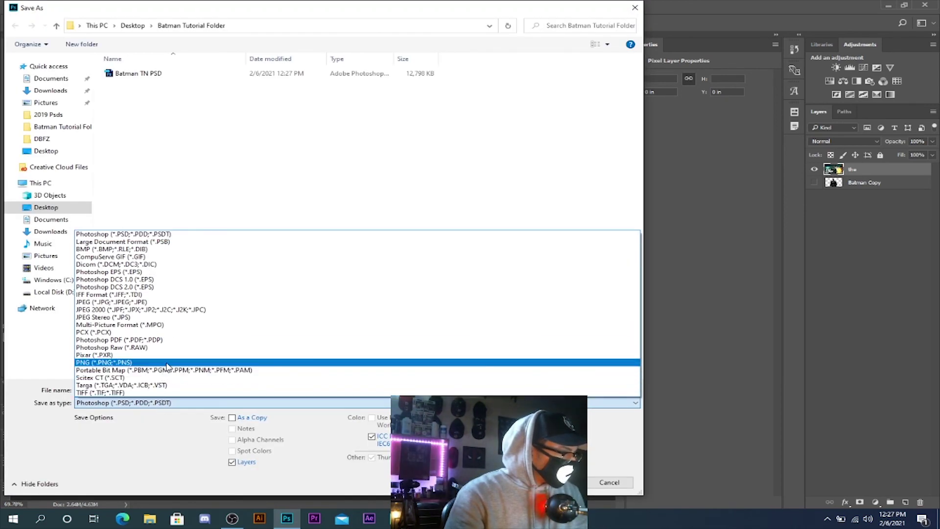
click(168, 367)
click(148, 390)
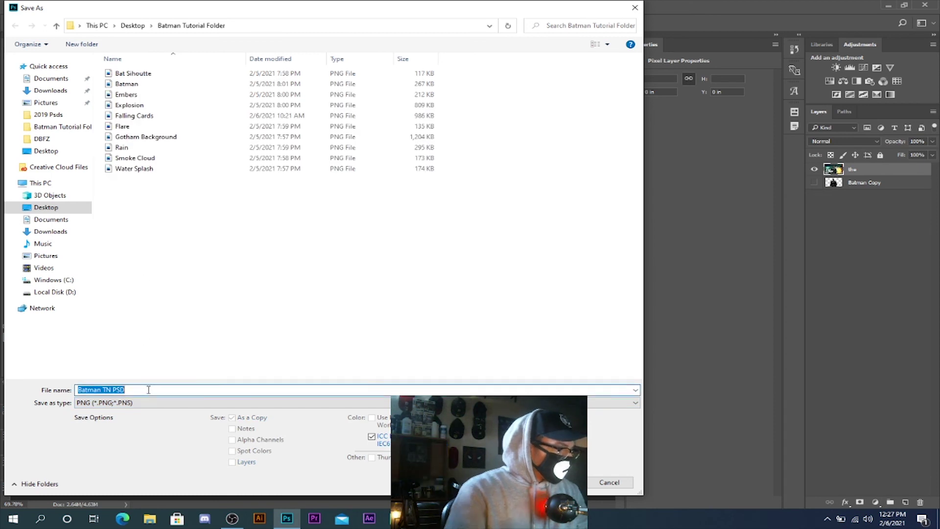
text(Batman )
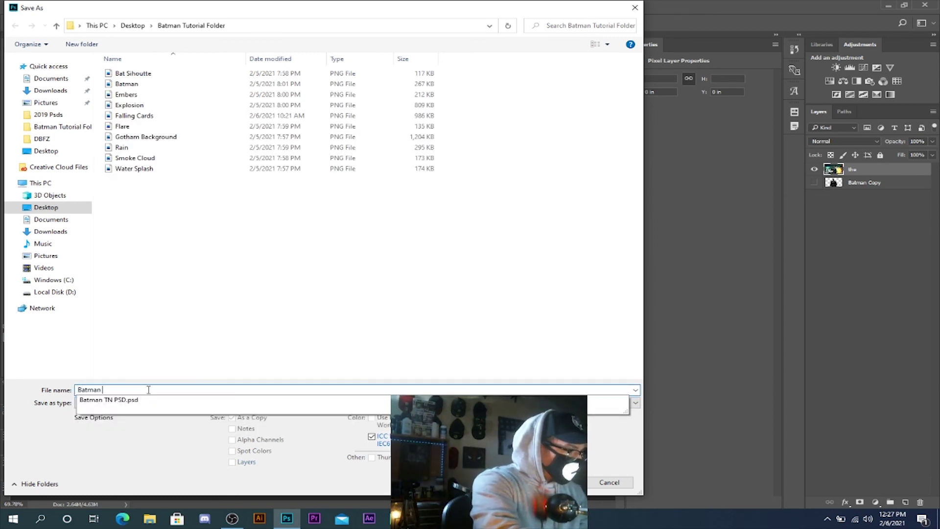
text(Fi)
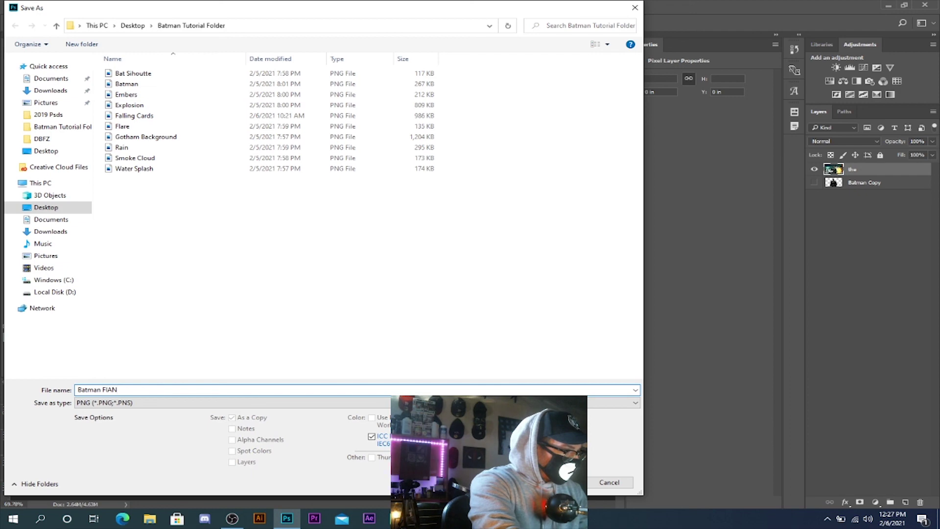
text(NAL TN)
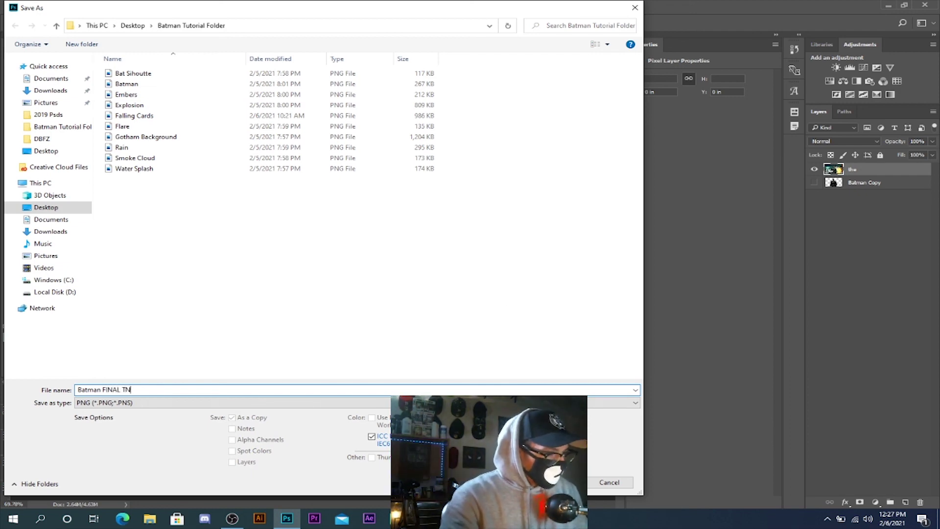
key(Return)
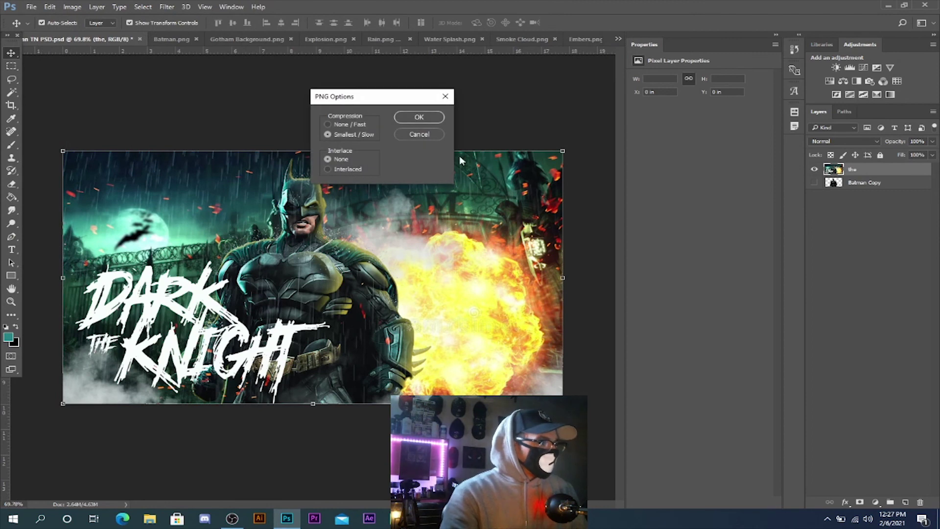
click(428, 120)
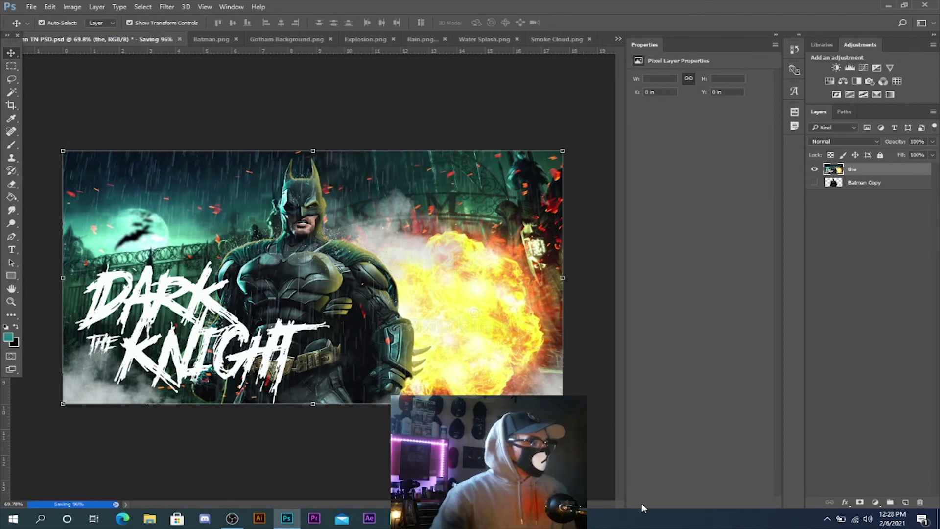